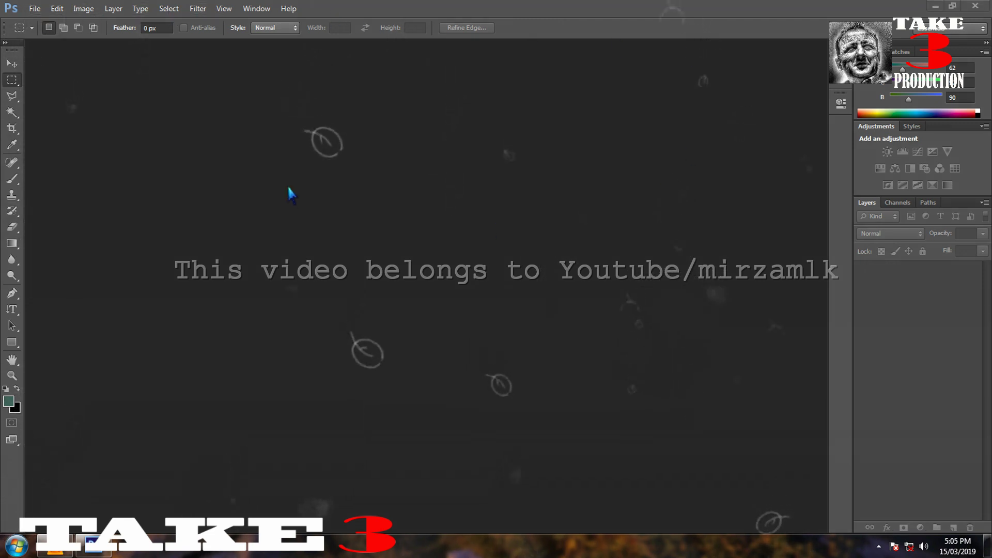
Step: Switch Photoshop to the default Essentials workspace
left_click(258, 8)
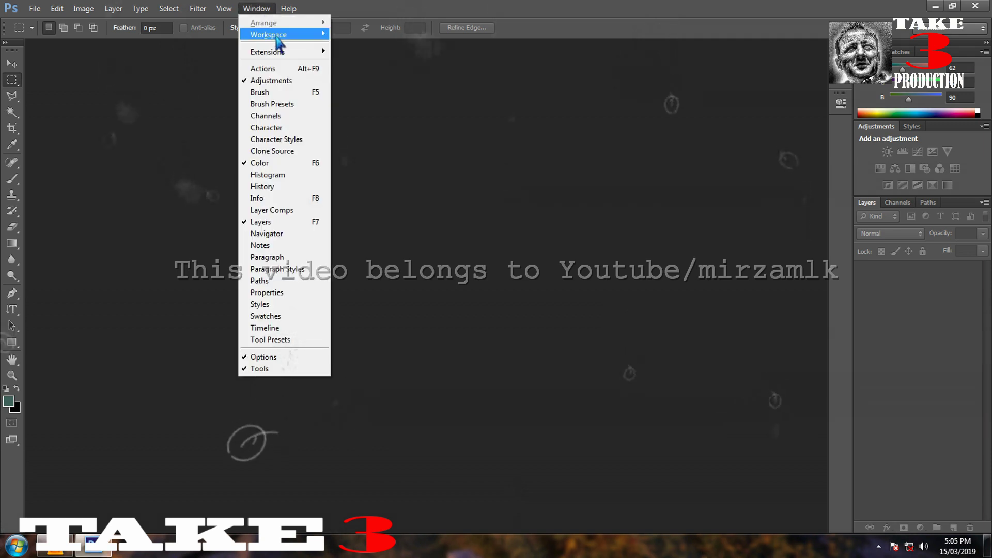
mouse_move(277, 38)
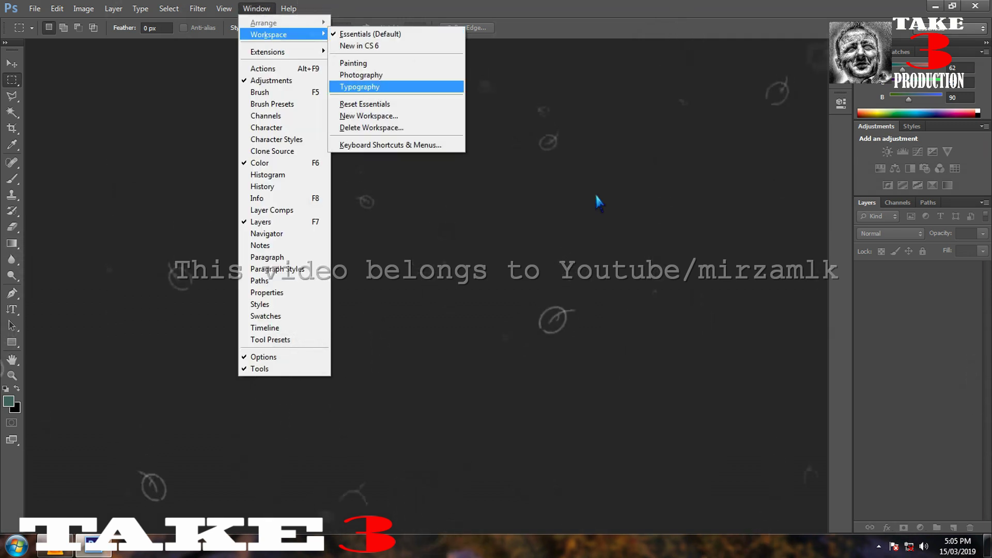
left_click(426, 36)
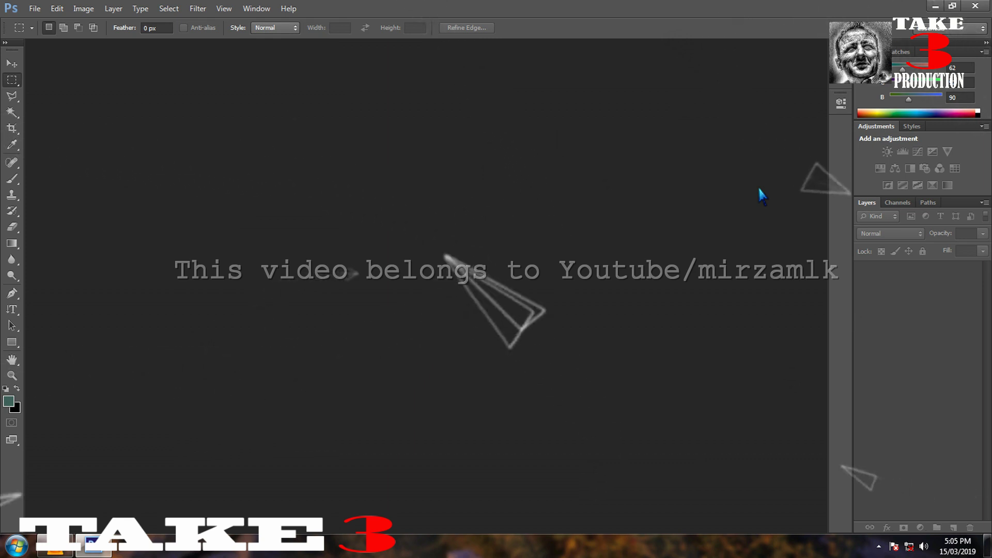
Step: Browse the File menu's submenus, leaving the File menu showing
left_click(35, 9)
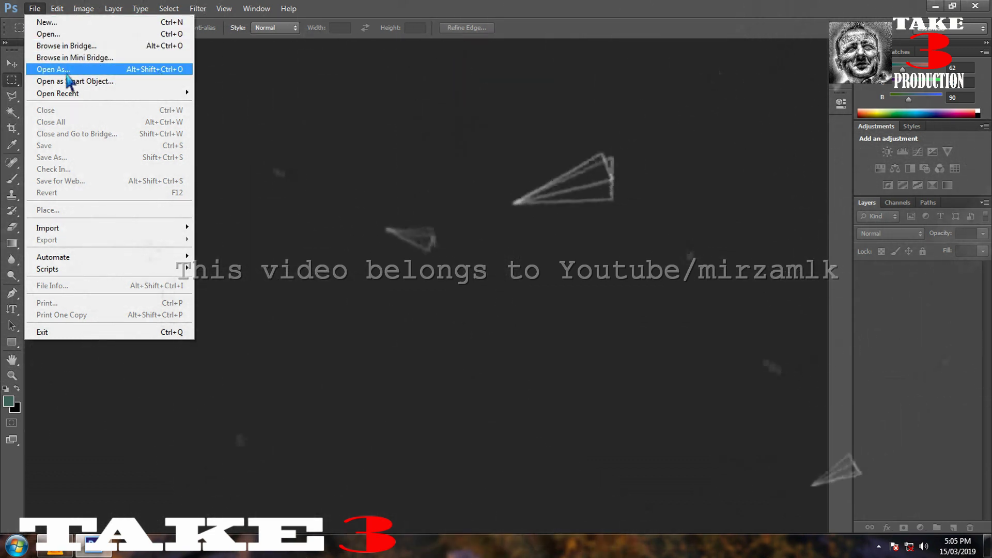
mouse_move(81, 97)
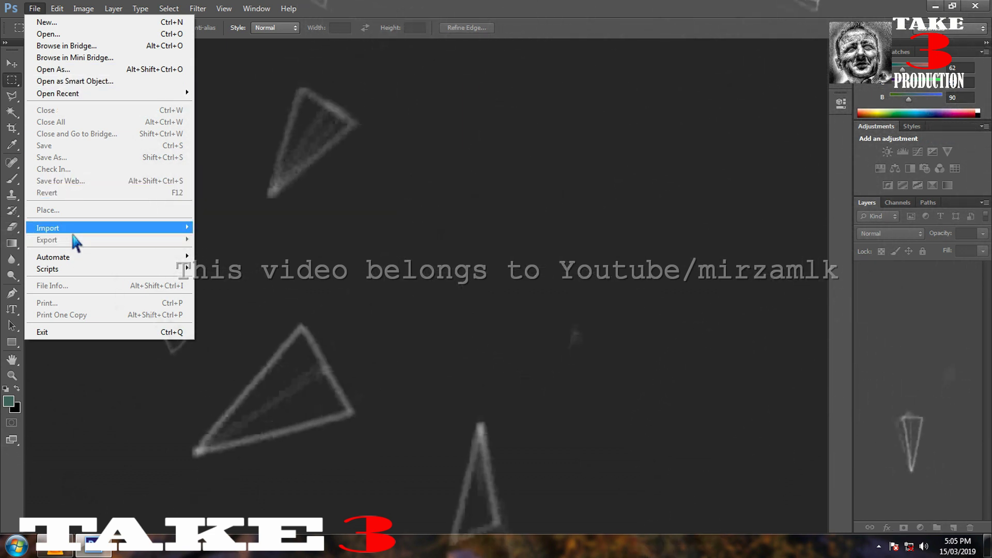
mouse_move(75, 263)
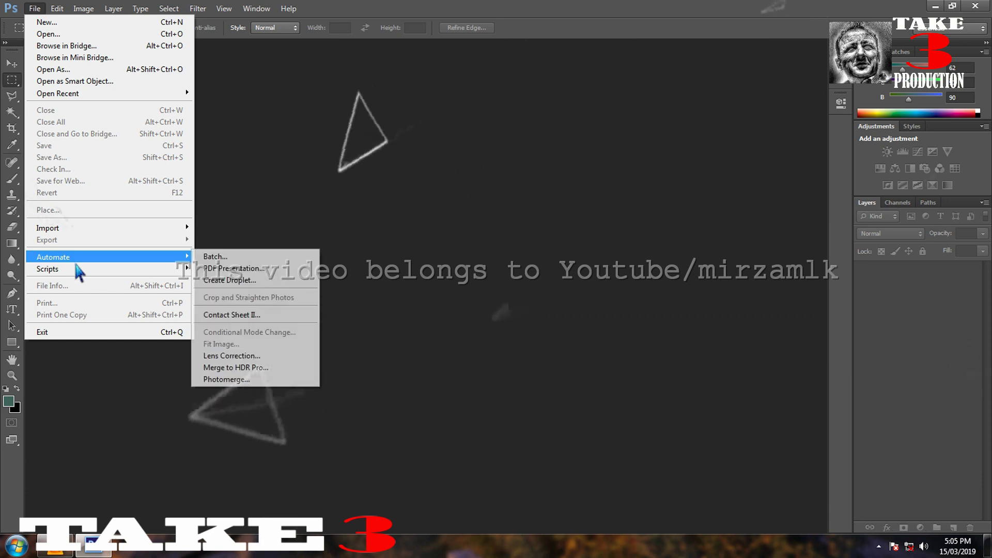
left_click(359, 187)
left_click(35, 8)
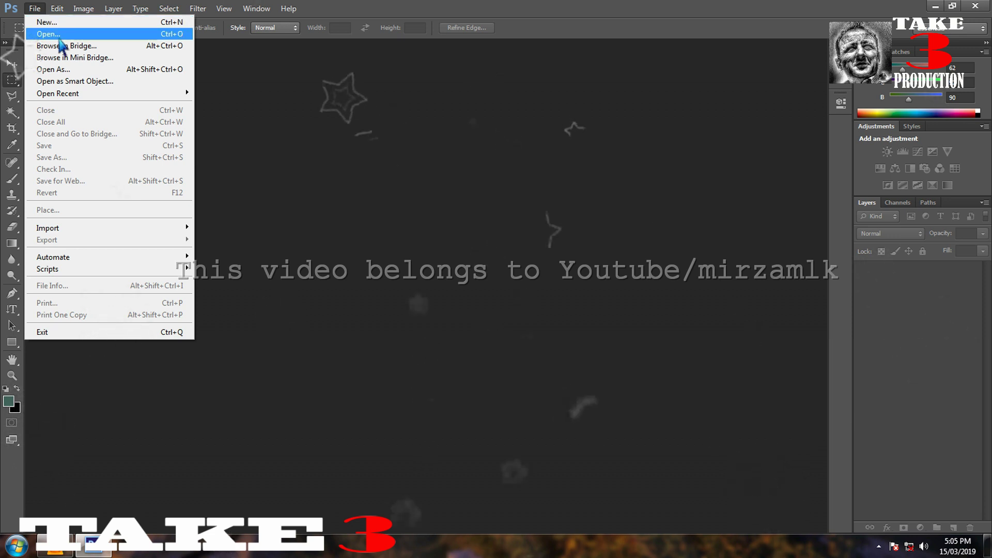
Step: In the Open dialog, navigate to Libraries > Pictures > Sample Pictures
left_click(59, 35)
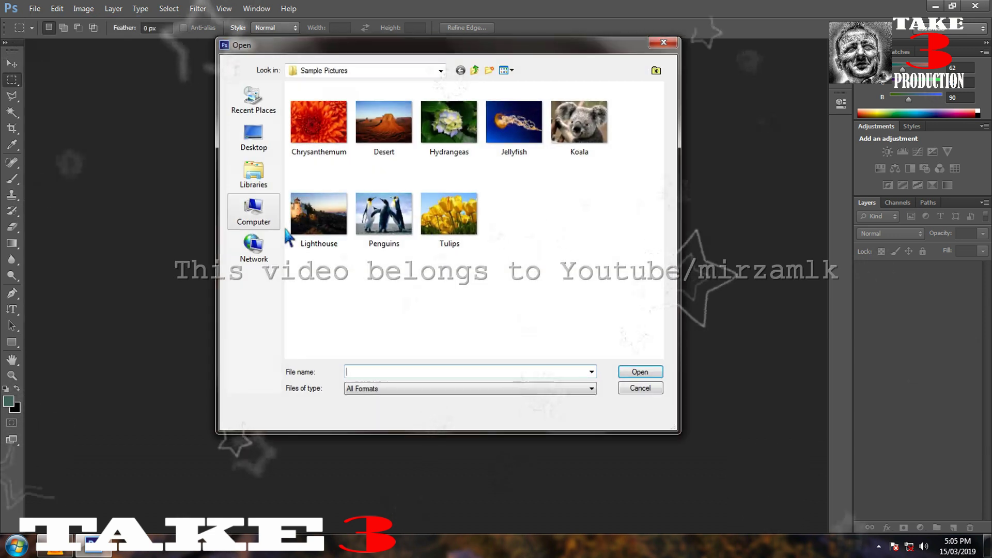
left_click(272, 218)
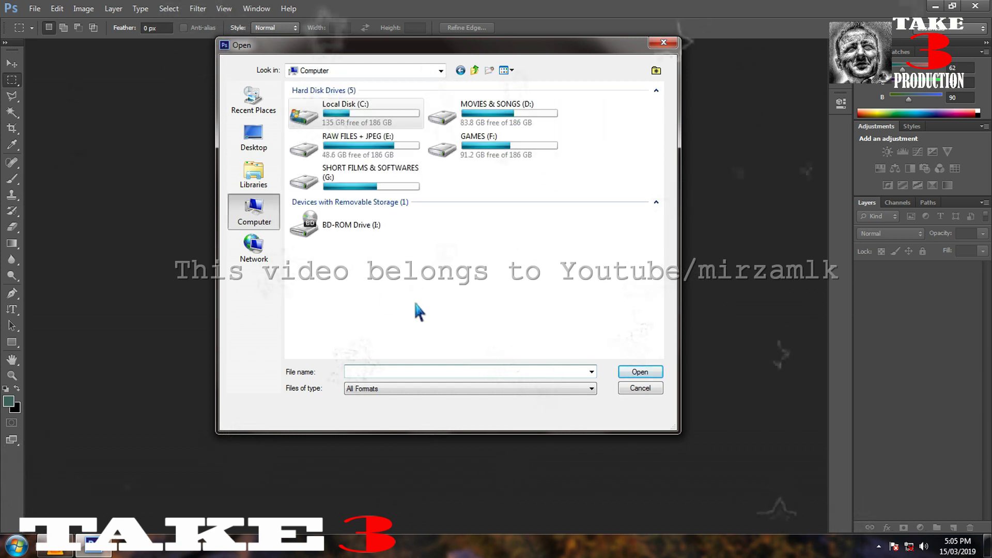
left_click(266, 139)
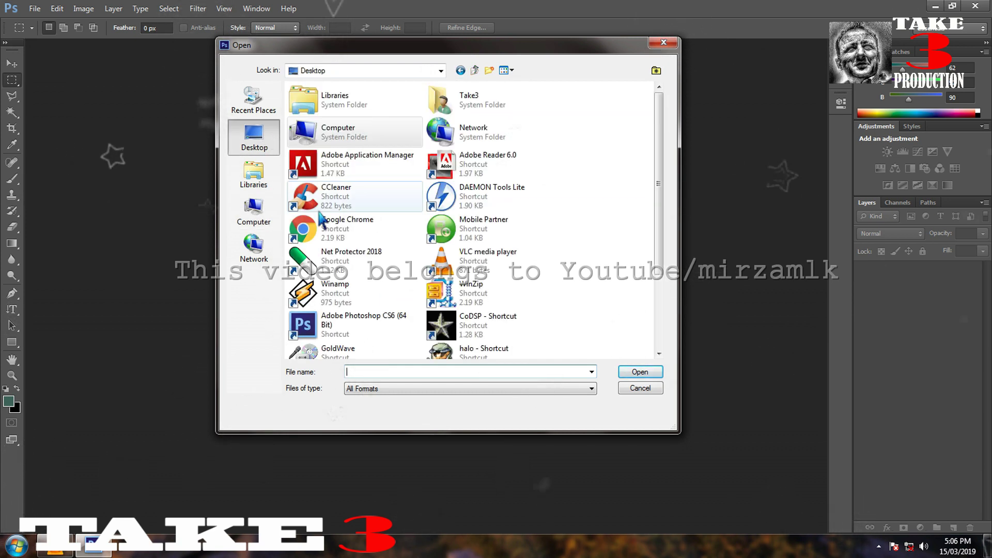
left_click(264, 222)
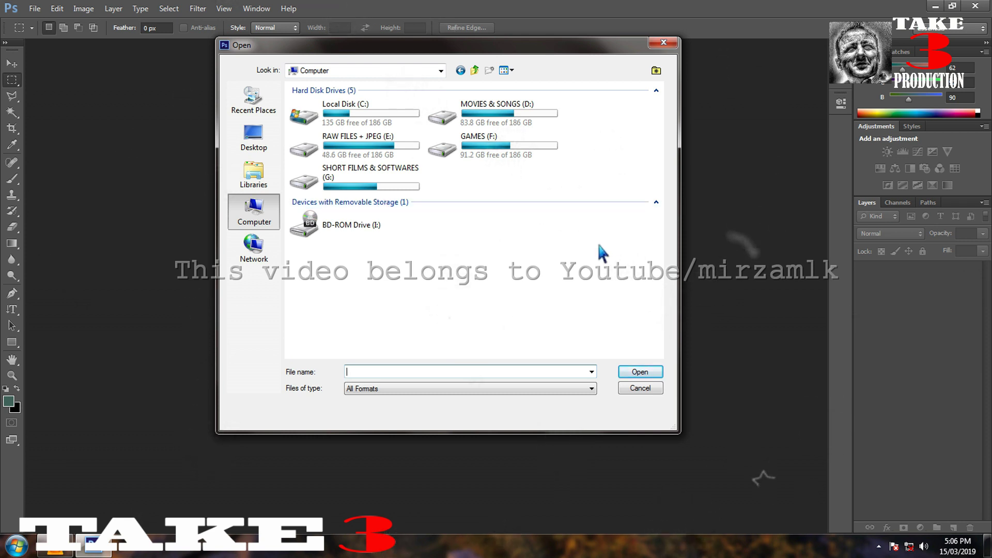
left_click(264, 185)
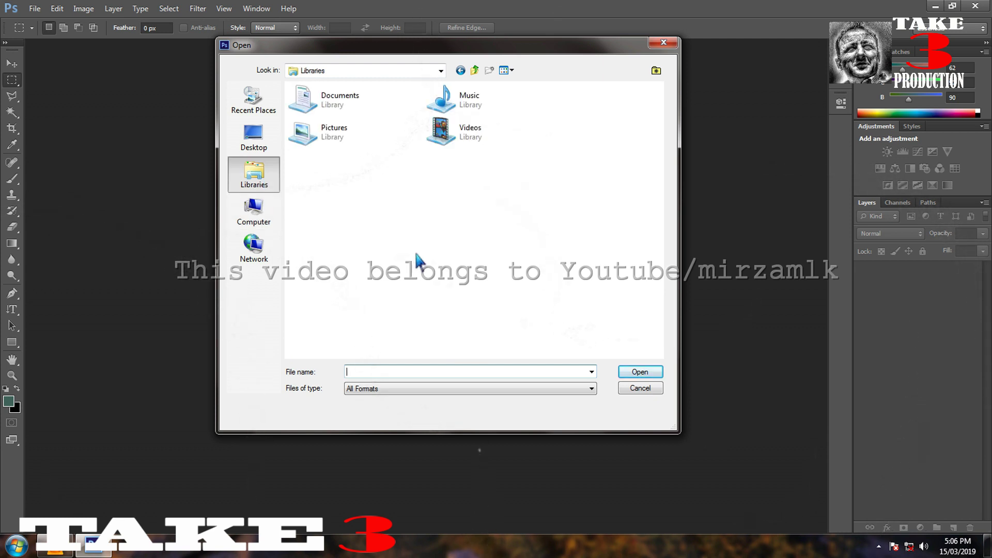
left_click(338, 143)
double_click(339, 143)
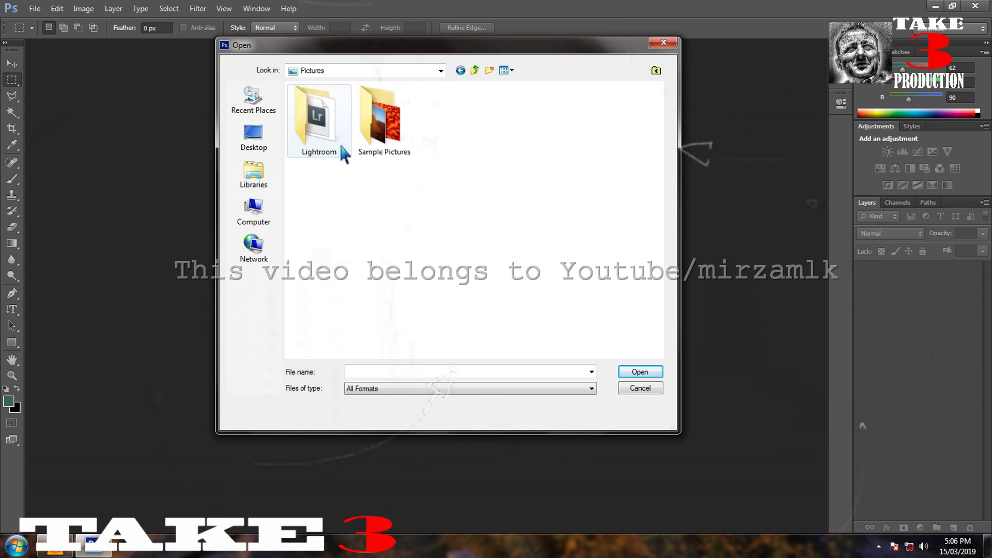
double_click(382, 127)
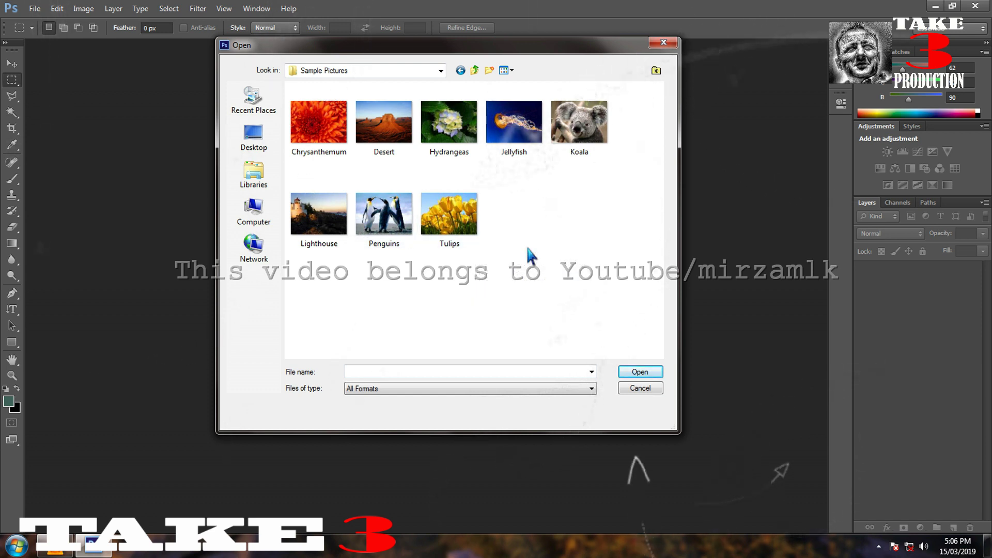
Step: Narrow the selection to just the Koala photo and open Koala.jpg
left_click(587, 149)
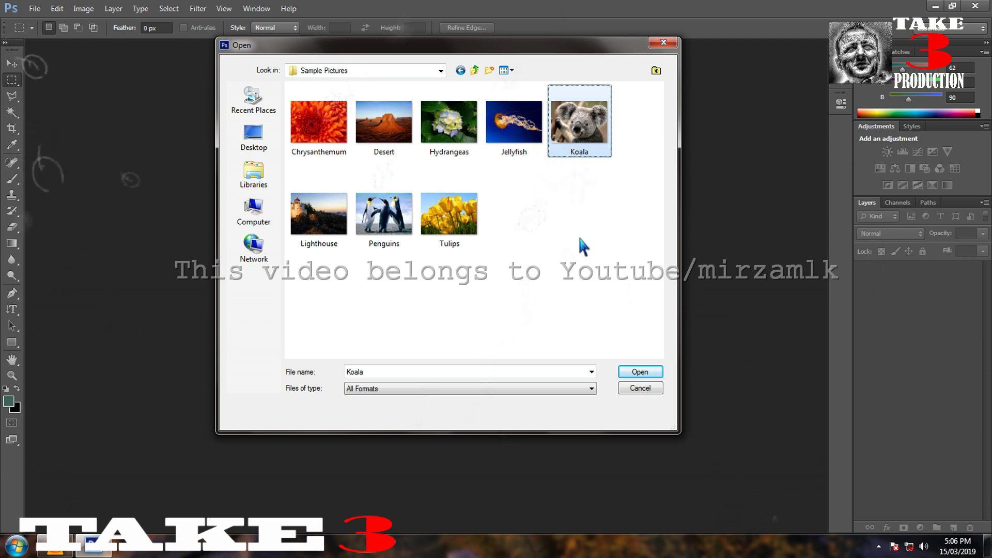
left_click(532, 149, "ctrl")
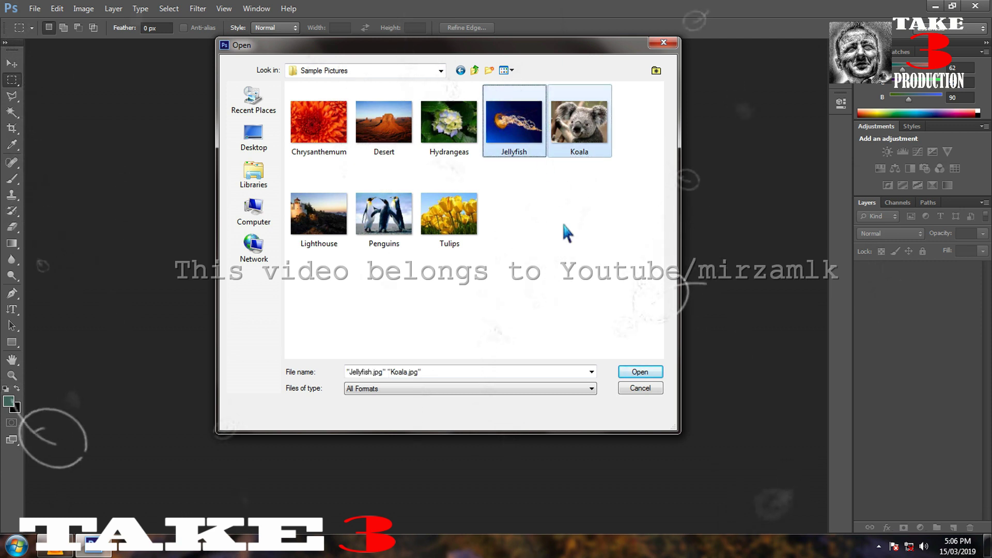
left_click(464, 139, "ctrl")
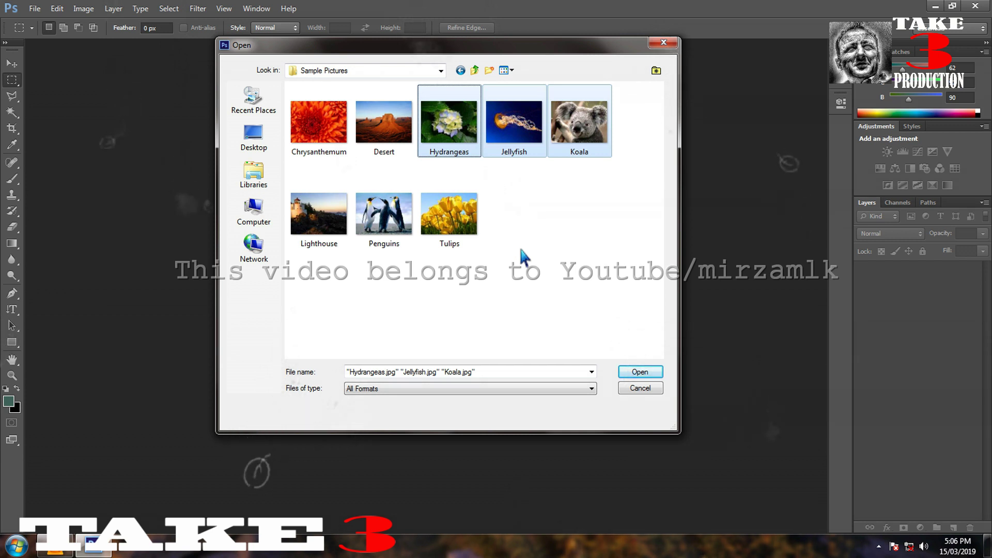
left_click(384, 124, "ctrl")
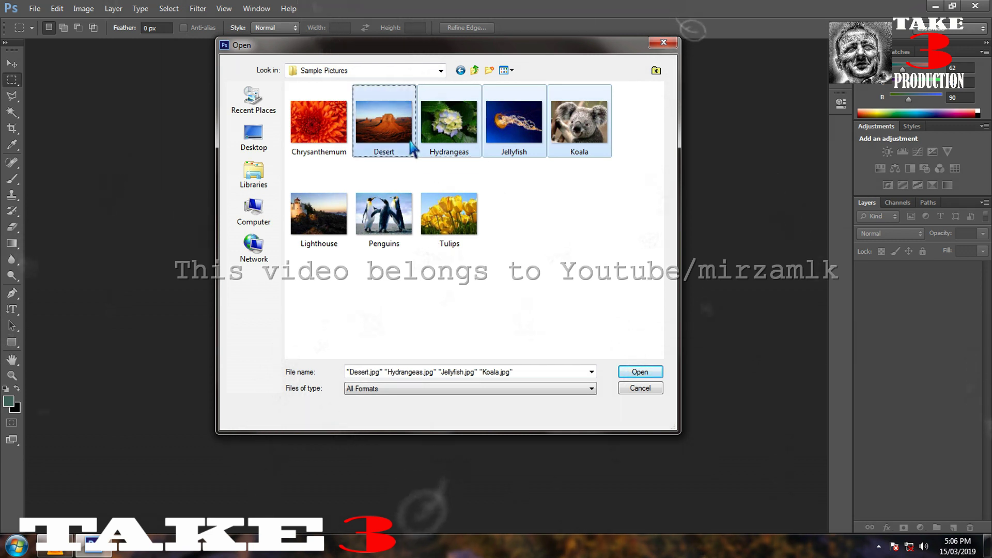
left_click(599, 142)
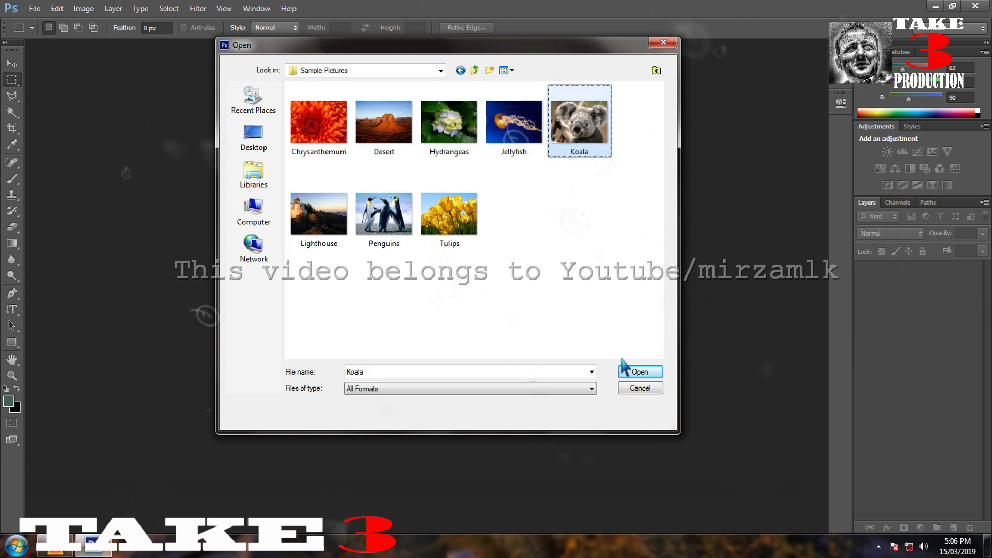
left_click(646, 375)
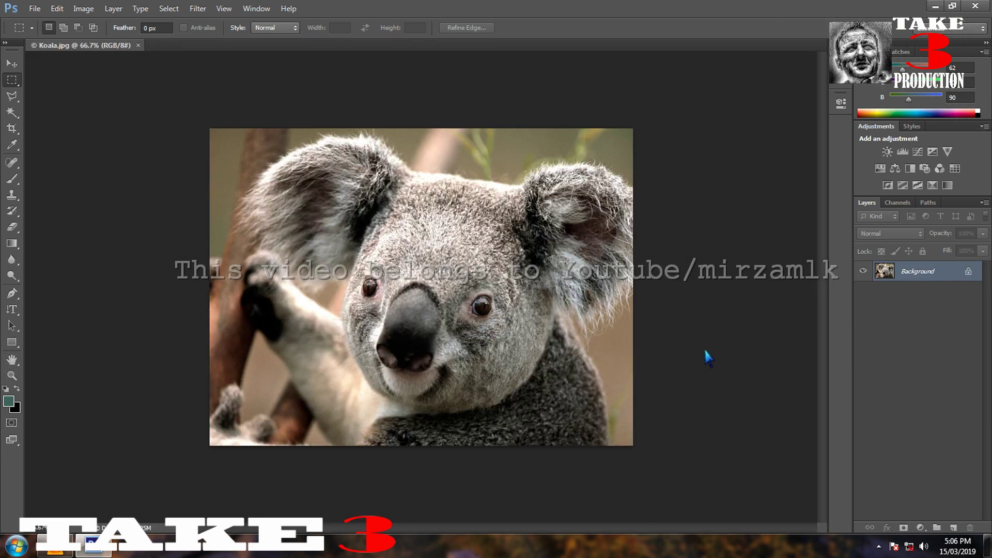
Step: Select the Move tool from the toolbox
left_click(18, 66)
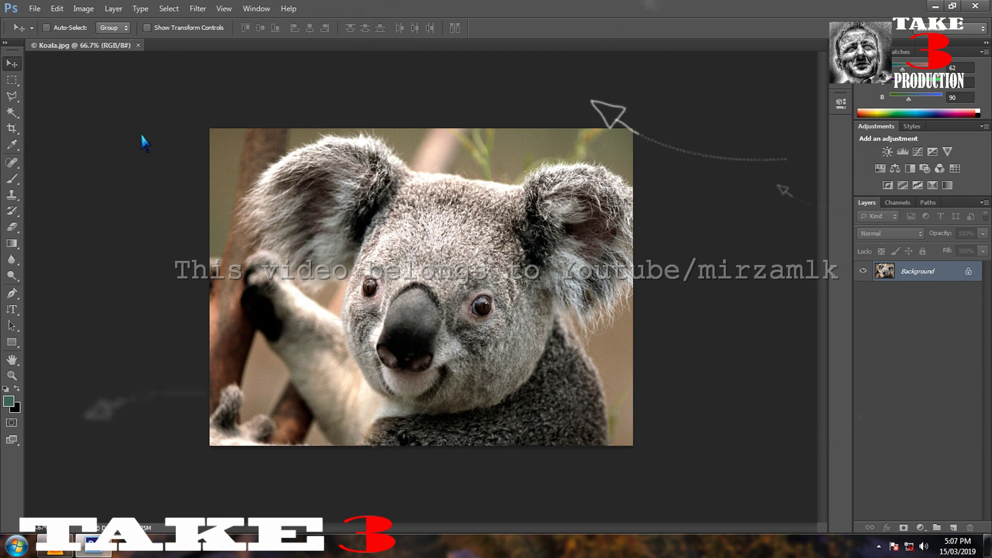
Step: Open Hue/Saturation on the Master range and set Hue to +63
left_click(84, 9)
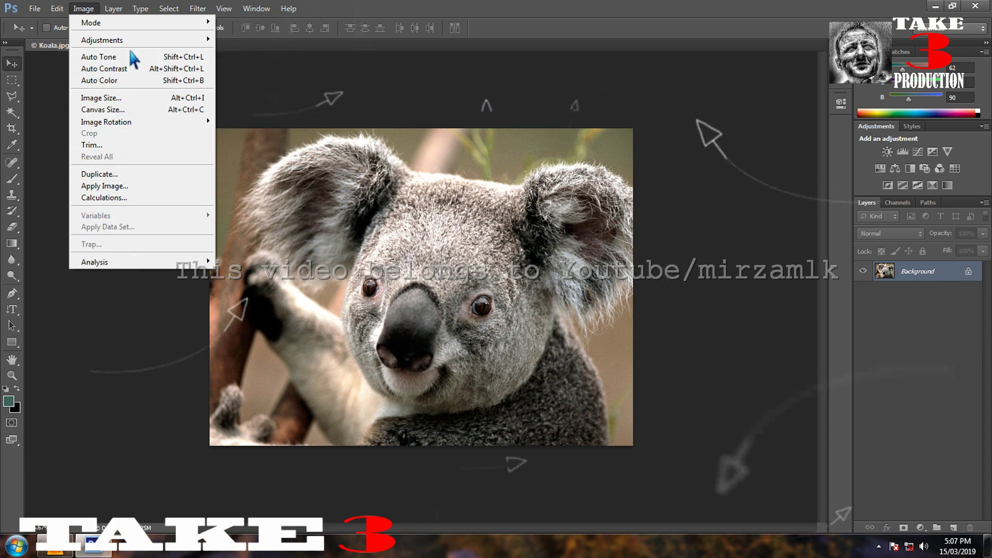
mouse_move(133, 44)
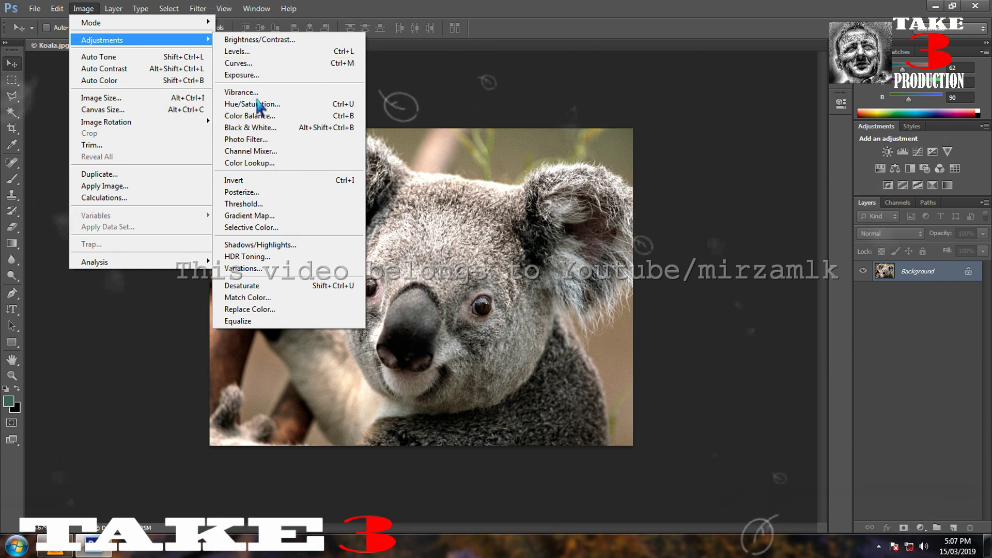
left_click(265, 106)
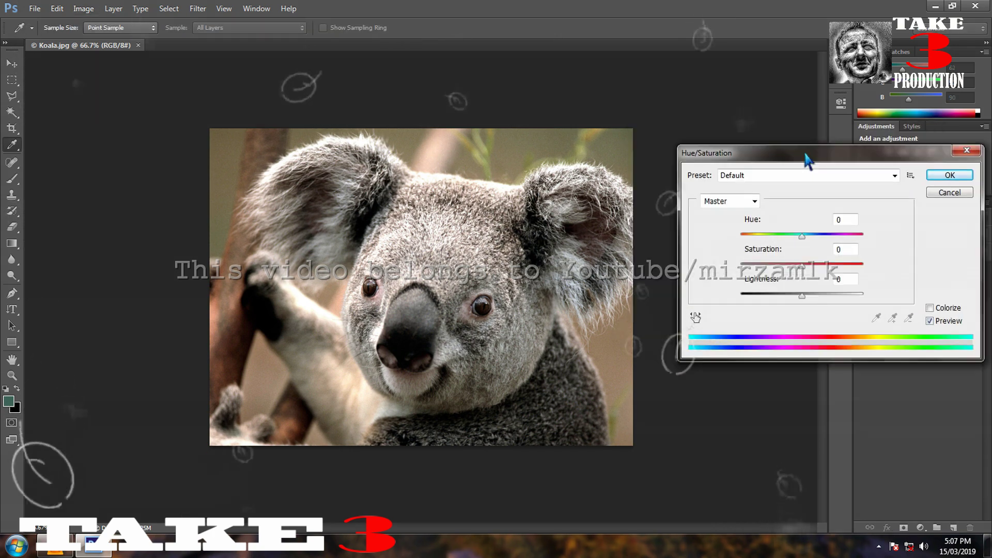
left_click_drag(807, 161, 781, 132)
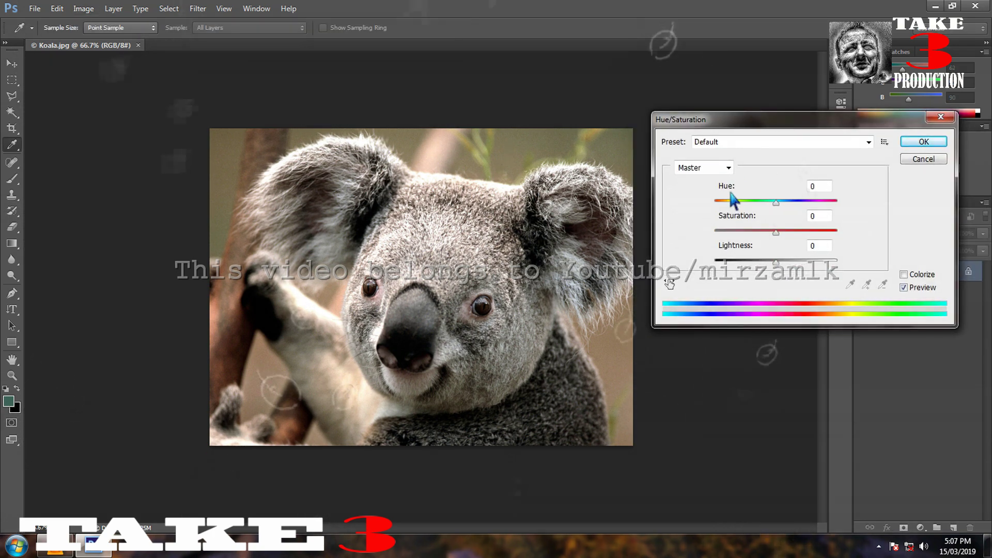
left_click(730, 169)
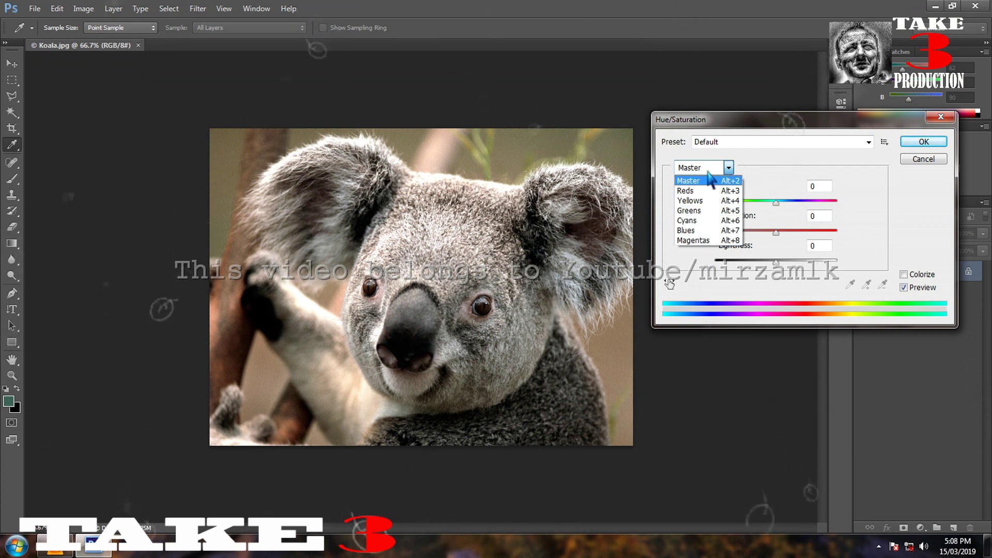
left_click(711, 180)
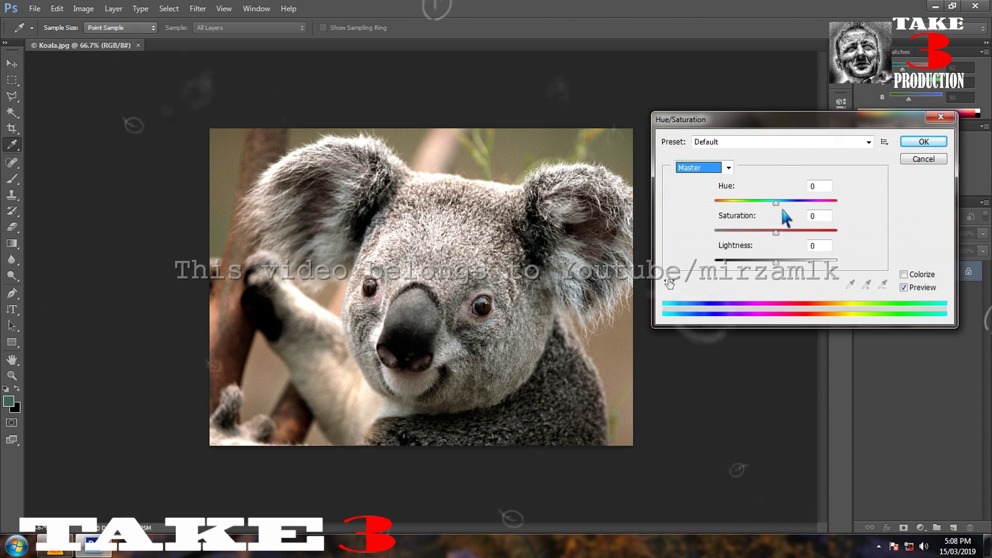
key("Tab")
key("shift+Up")
key("shift+Up")
key("Up")
key("Up")
key("Up")
key("Up")
key("Up")
key("Up")
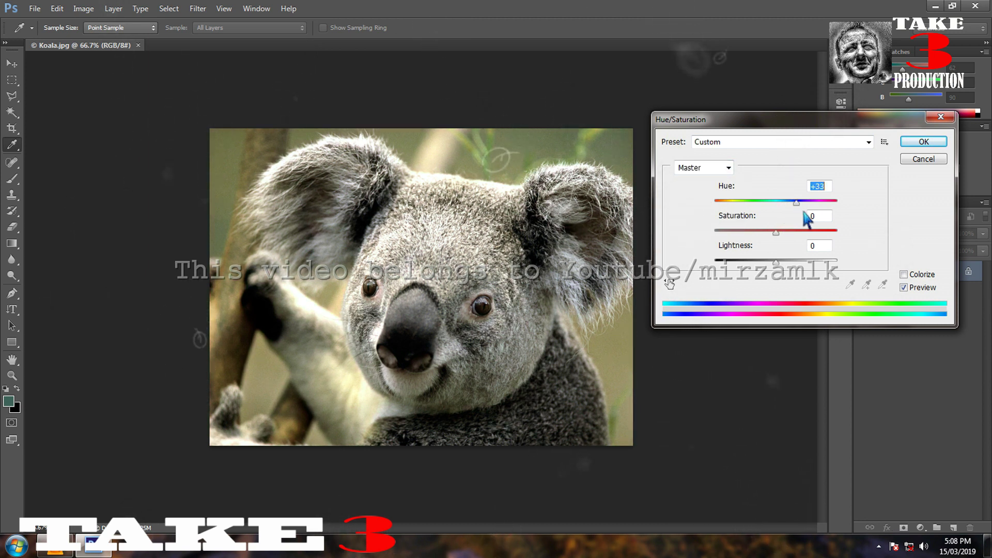
key("shift+Up")
key("shift+Up")
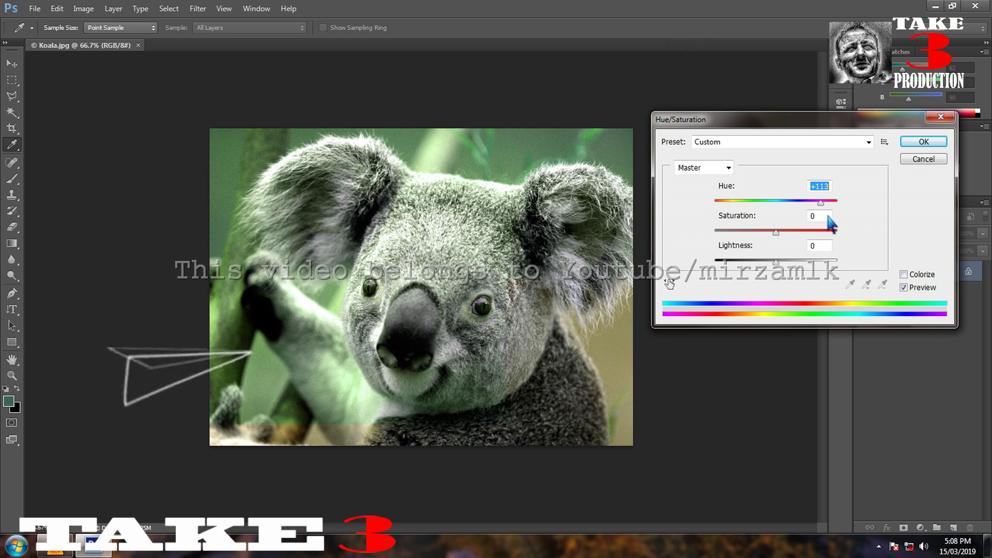
key("shift+Down")
key("shift+Down")
key("shift+Down")
key("shift+Down")
key("shift+Down")
key("shift+Down")
key("shift+Down")
key("shift+Down")
key("shift+Down")
key("shift+Down")
key("shift+Down")
key("shift+Down")
key("shift+Down")
key("shift+Down")
key("shift+Down")
key("shift+Down")
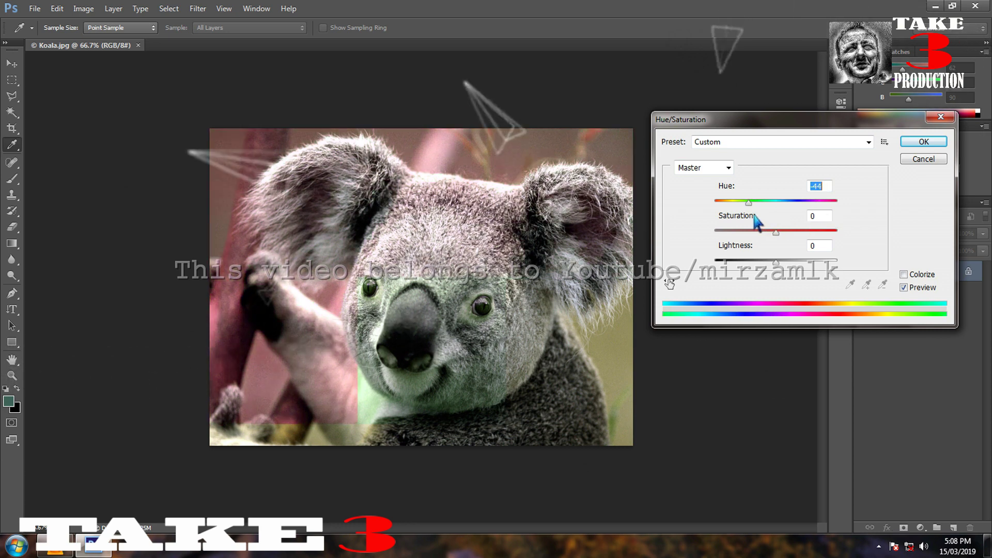
key("shift+Up")
key("shift+Up")
key("shift+Up")
key("shift+Up")
key("shift+Up")
key("shift+Up")
key("shift+Up")
key("shift+Up")
key("shift+Up")
key("shift+Up")
key("shift+Up")
key("shift+Up")
key("shift+Up")
key("shift+Up")
key("shift+Up")
key("shift+Up")
key("shift+Up")
key("shift+Up")
key("shift+Up")
key("shift+Up")
key("Up")
key("Up")
key("Up")
key("shift+Down")
key("shift+Down")
key("shift+Down")
key("shift+Down")
key("shift+Down")
key("shift+Down")
key("shift+Down")
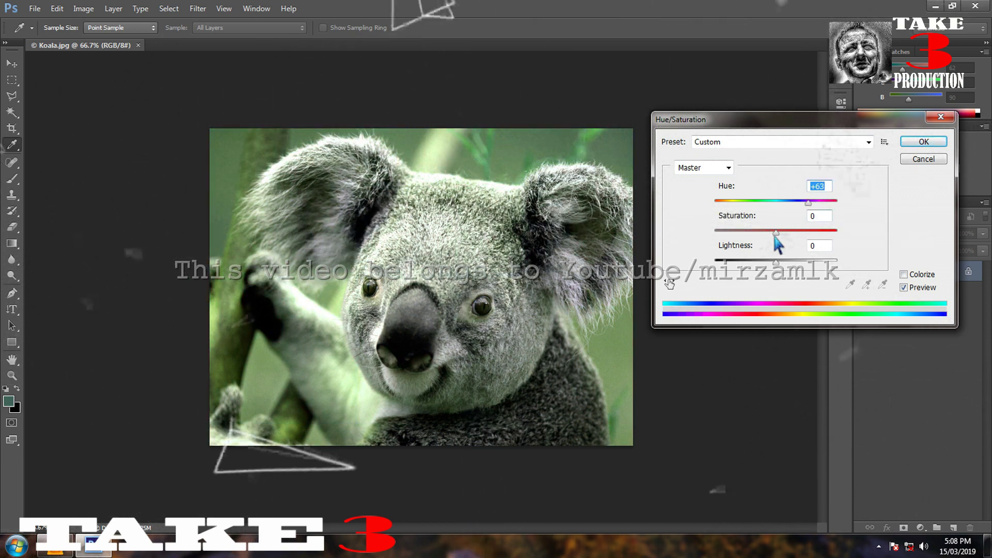
Step: Set Saturation to -30 and Lightness to -3, then apply the adjustment
key("Tab")
key("shift+Up")
key("shift+Up")
key("shift+Up")
key("shift+Up")
key("shift+Up")
key("shift+Up")
key("Up")
key("Up")
key("Up")
key("Up")
key("Up")
key("Up")
key("Up")
key("shift+Up")
key("shift+Up")
key("shift+Up")
key("shift+Up")
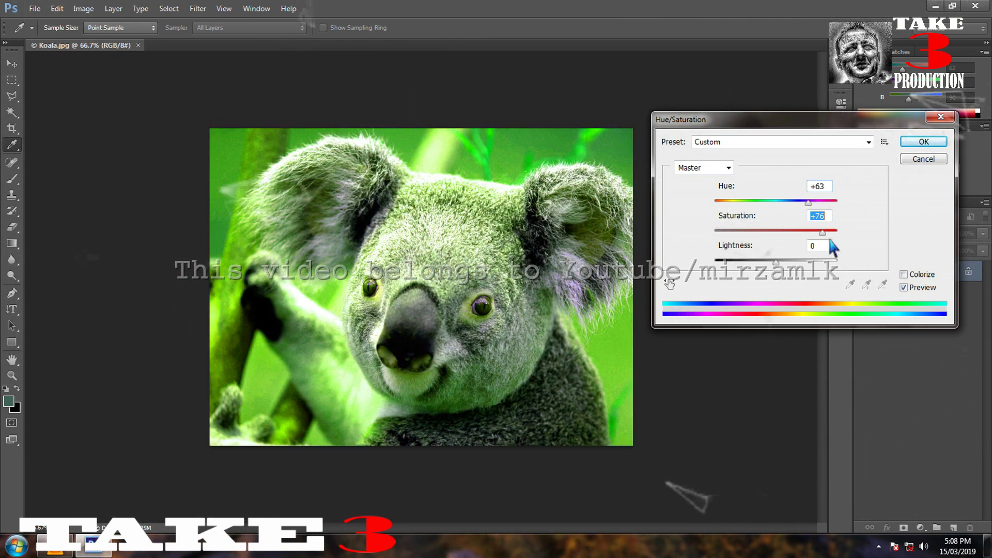
key("shift+Down")
key("shift+Down")
key("shift+Down")
key("shift+Down")
key("shift+Down")
key("shift+Down")
key("shift+Down")
key("shift+Down")
key("shift+Down")
key("shift+Down")
key("shift+Down")
key("shift+Down")
key("Down")
key("Down")
key("Down")
key("Down")
key("Down")
key("Down")
key("Down")
key("Down")
key("Down")
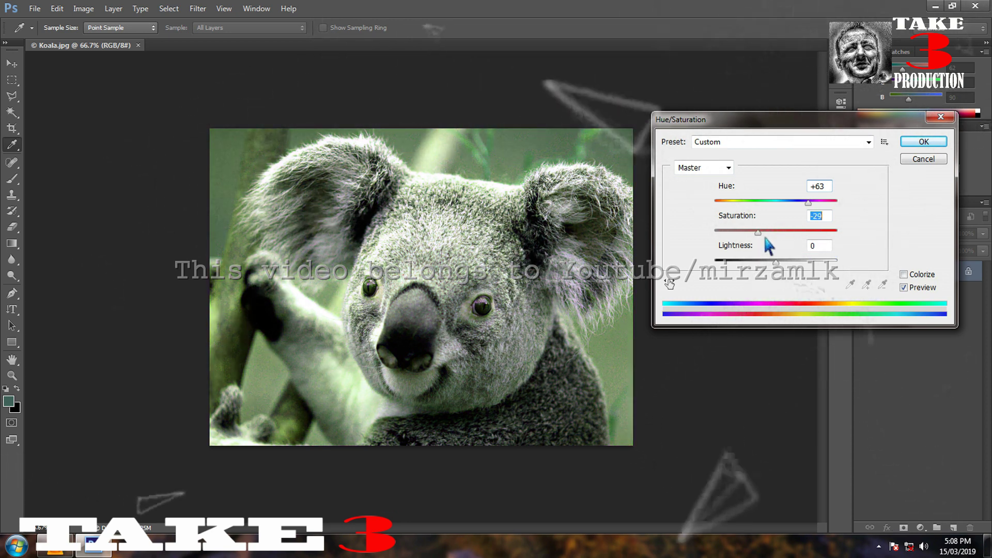
key("Down")
key("Tab")
key("shift+Down")
key("shift+Down")
key("shift+Down")
key("shift+Down")
key("Down")
key("Down")
key("Down")
key("Down")
key("Down")
key("Down")
left_click_drag(755, 267, 800, 268)
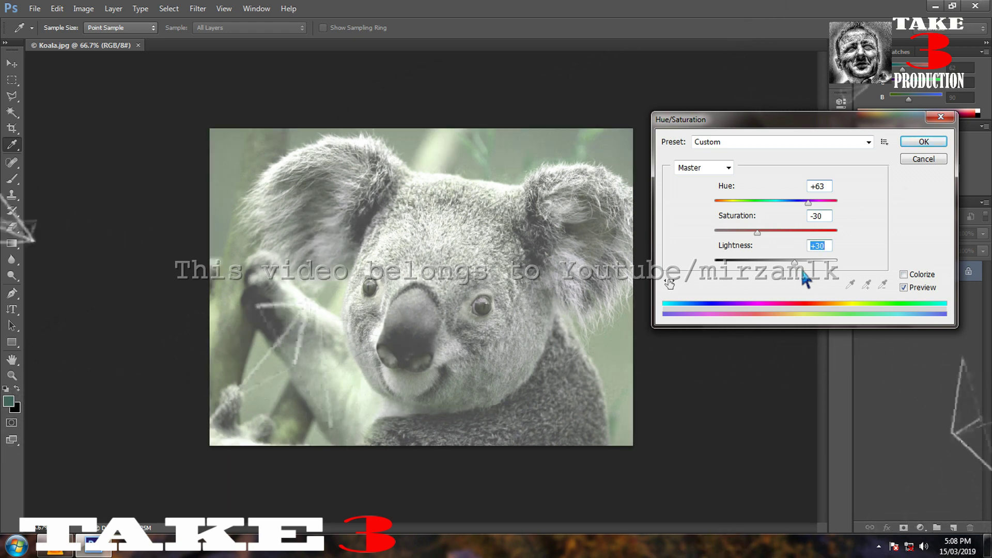
left_click_drag(800, 269, 781, 269)
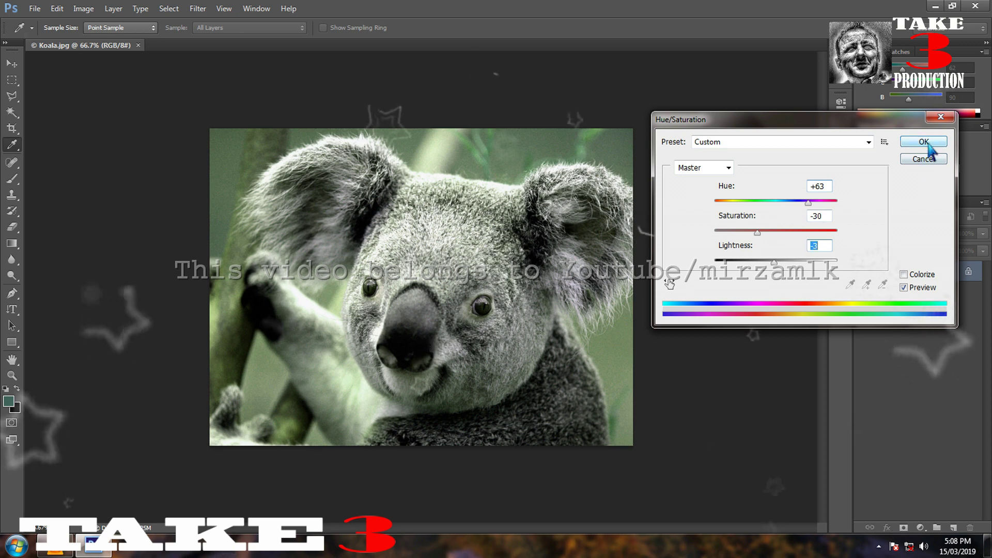
left_click(924, 141)
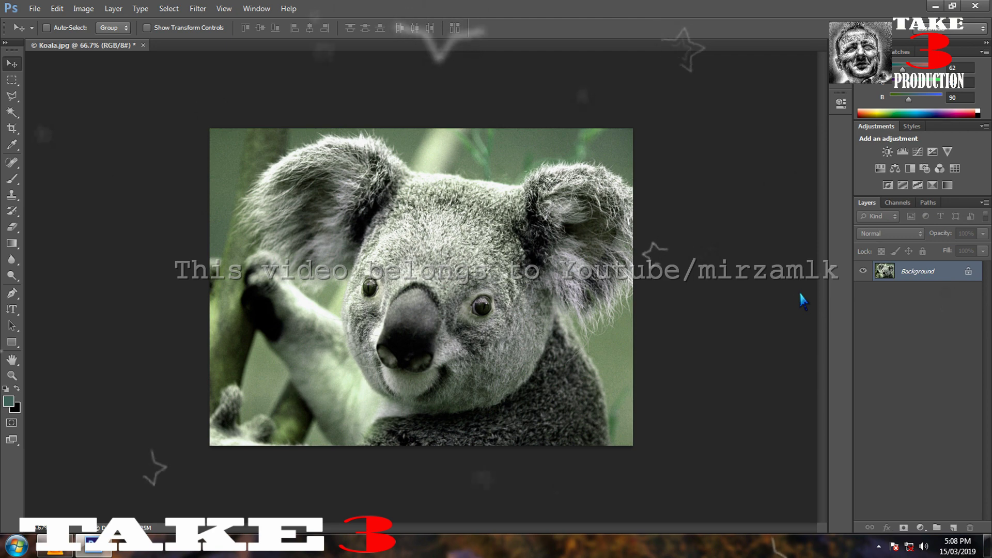
Step: Step backward to undo the Hue/Saturation change, then pick the Brush tool
left_click(56, 9)
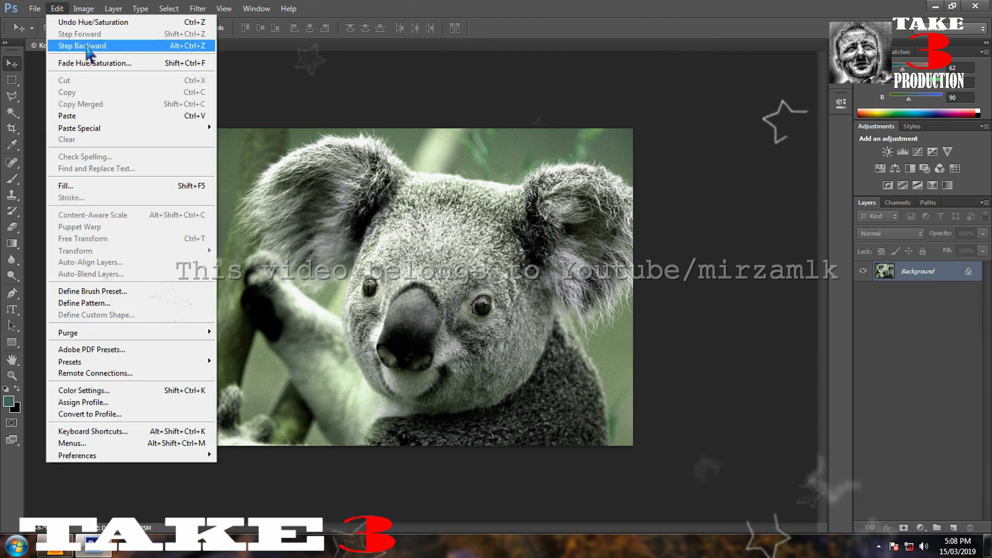
left_click(93, 42)
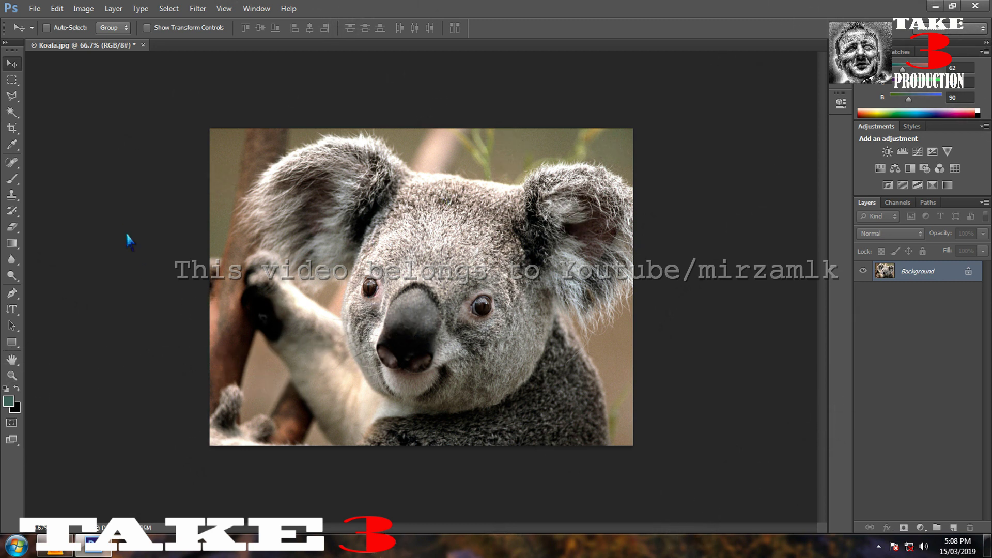
left_click(12, 178)
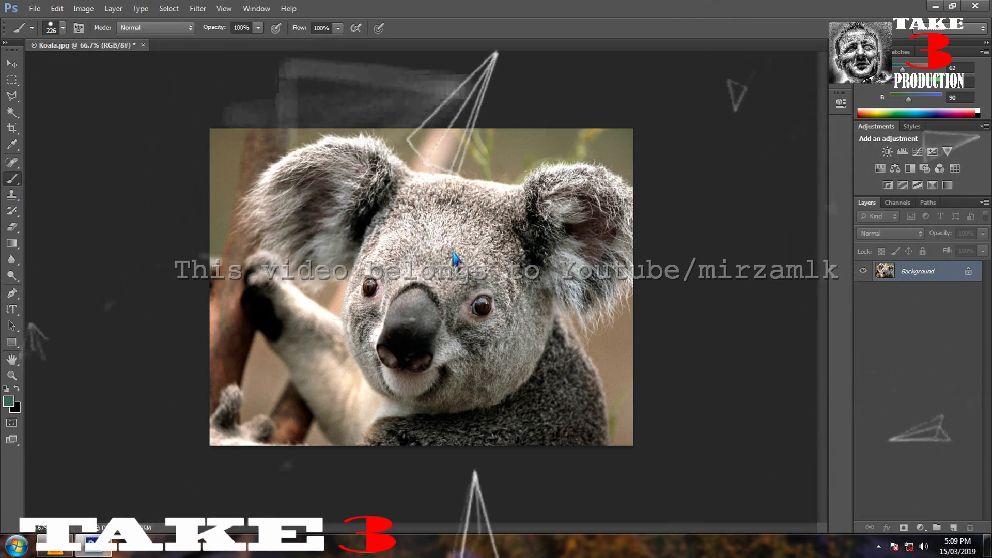
left_click_drag(356, 221, 470, 314)
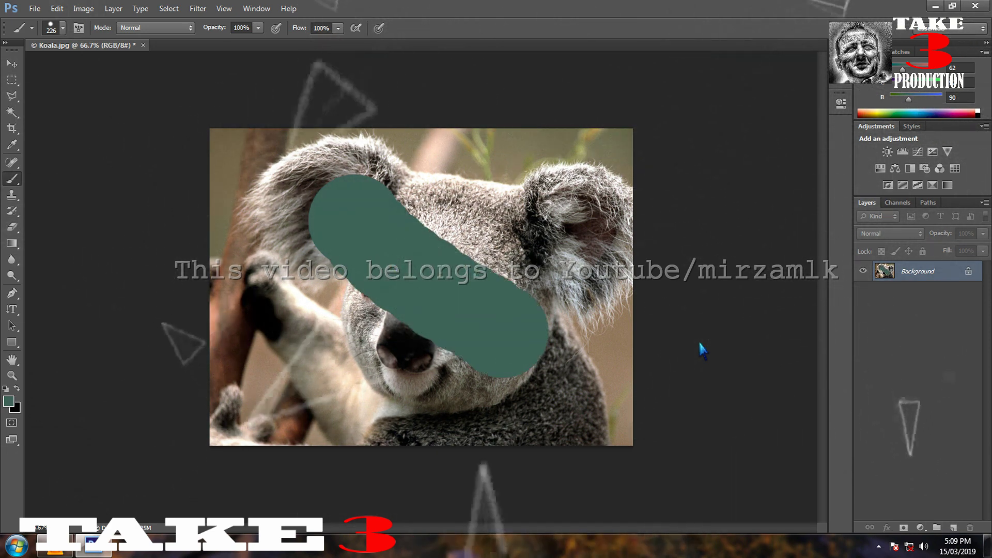
left_click(57, 8)
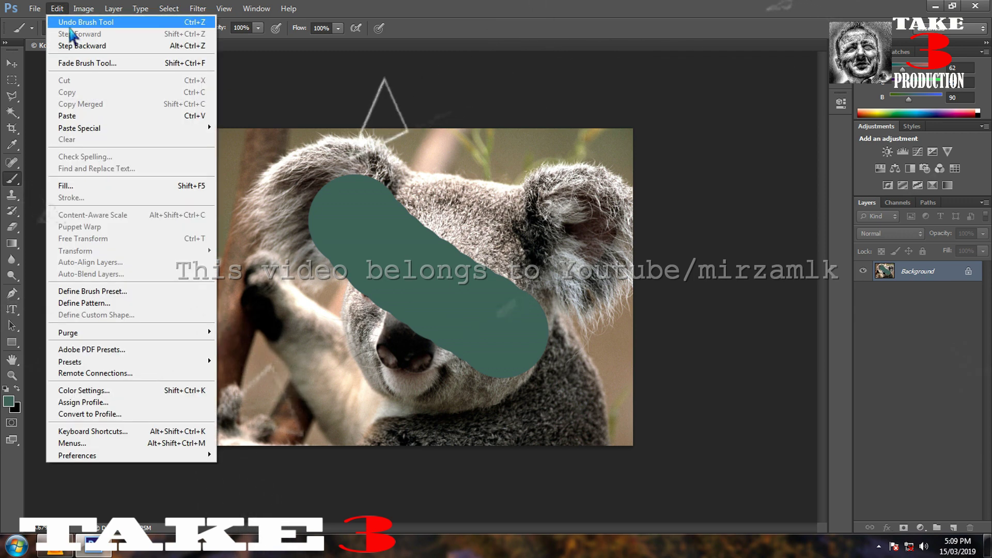
left_click(86, 47)
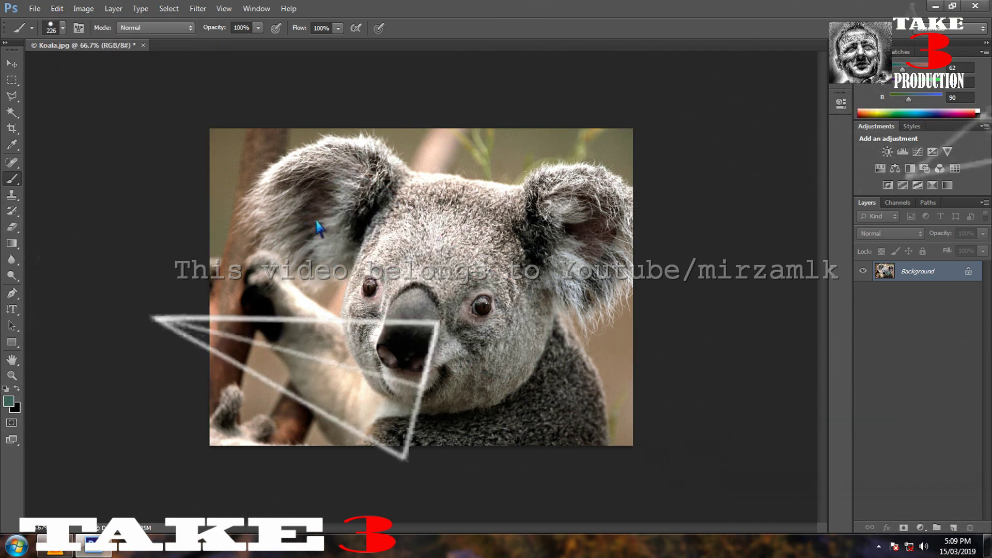
key("ctrl+z")
left_click_drag(372, 235, 563, 310)
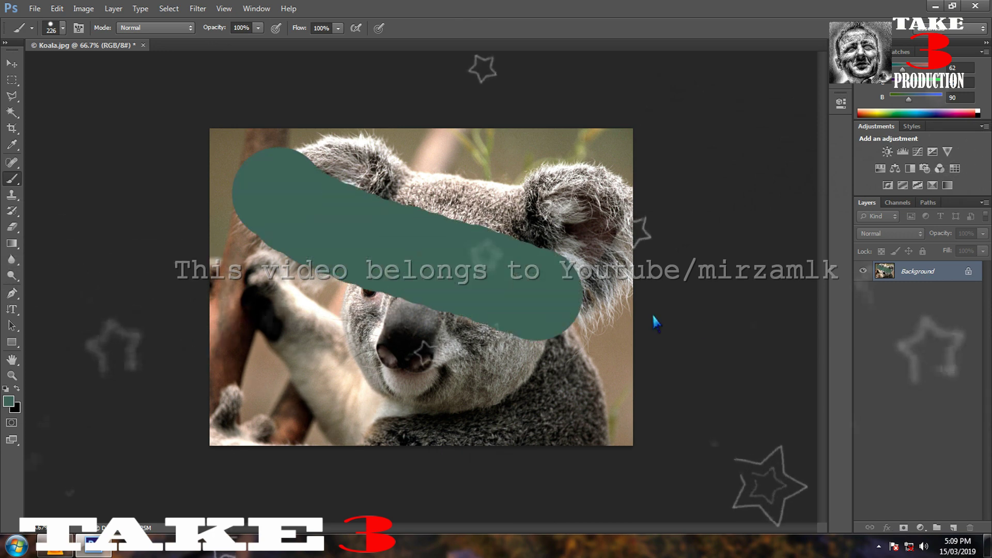
left_click(57, 9)
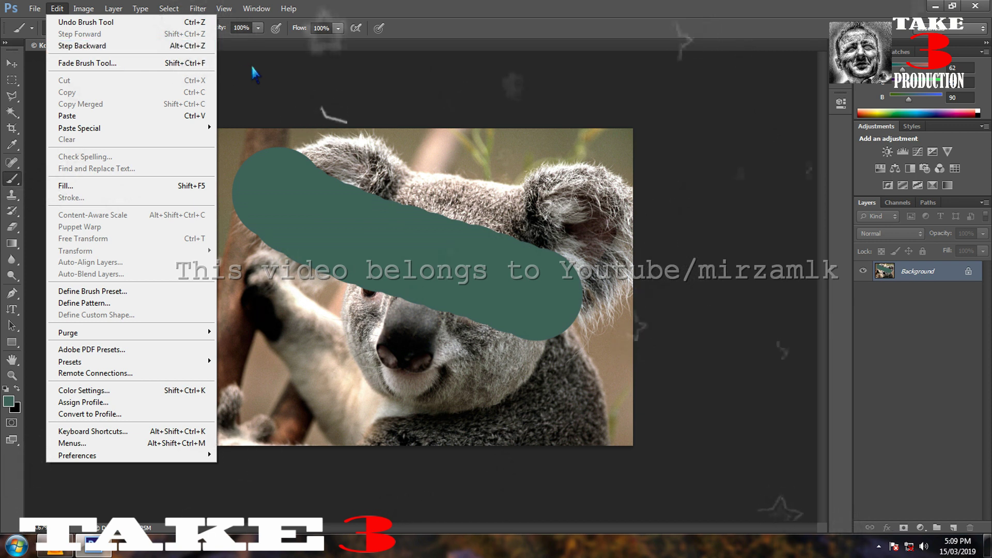
left_click(255, 75)
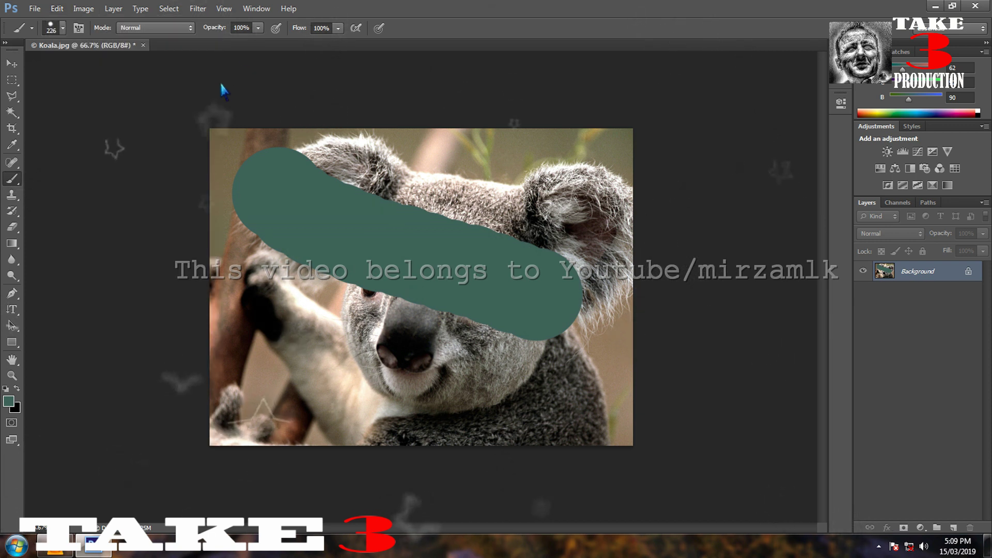
key("ctrl+z")
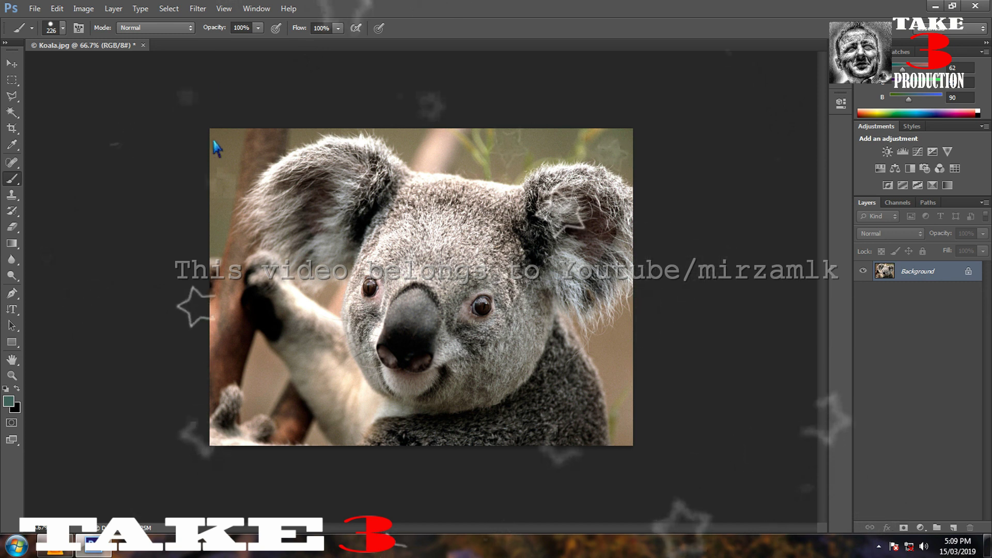
Step: Close Koala.jpg, discarding its unsaved changes
left_click(143, 45)
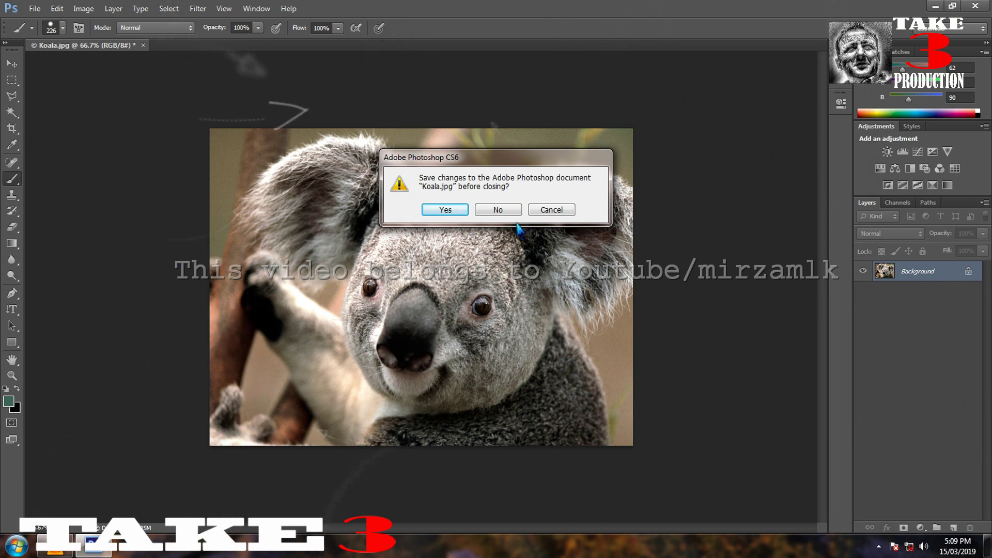
left_click(498, 209)
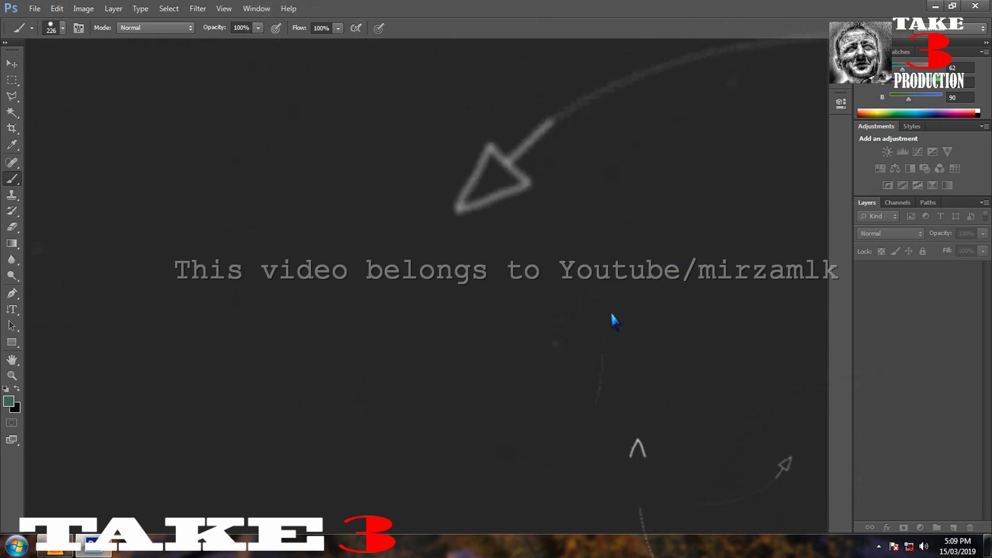
Step: Open the New dialog for 'mY FIRST IMAGE' and check presets, keeping Clipboard 175 × 175 pixels
left_click(35, 8)
left_click(28, 21)
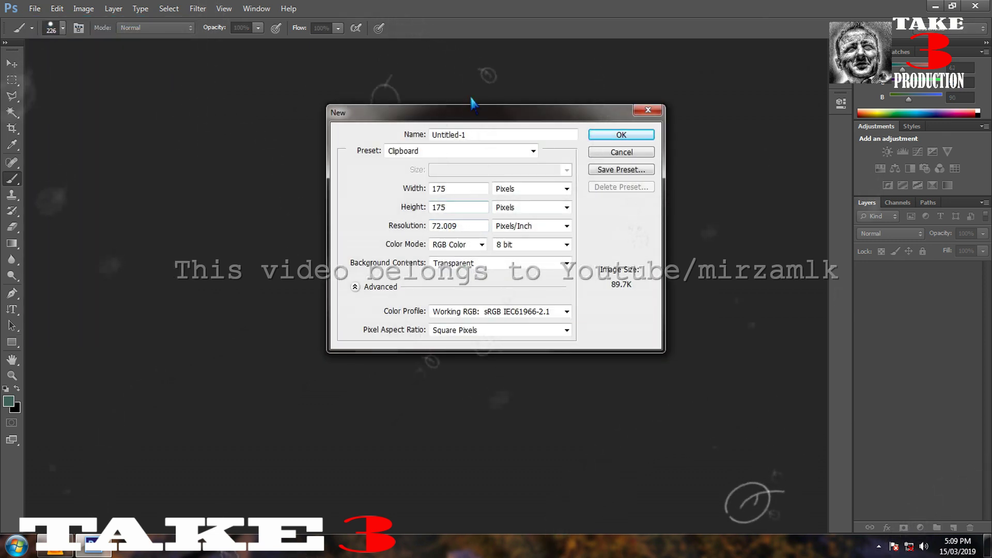
left_click_drag(466, 118, 426, 128)
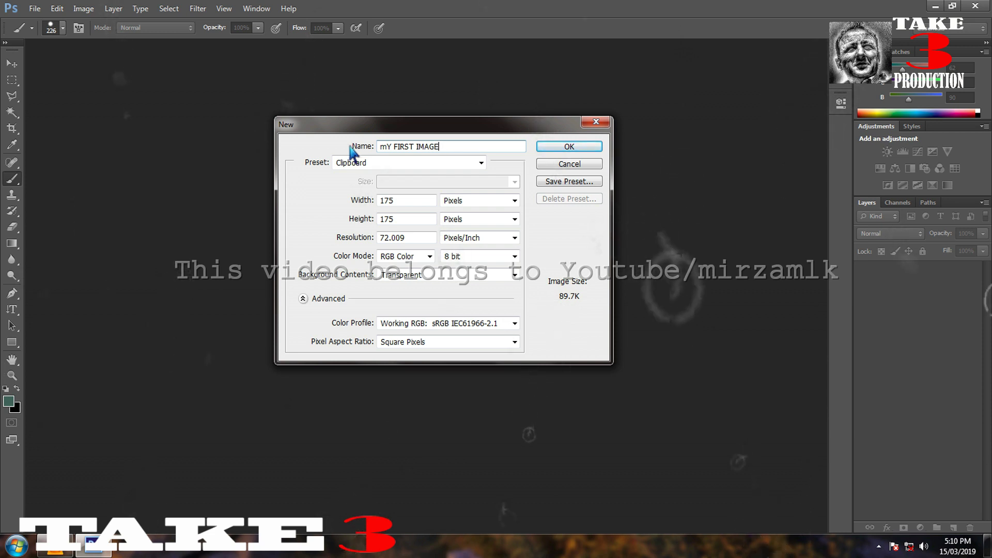
left_click(482, 164)
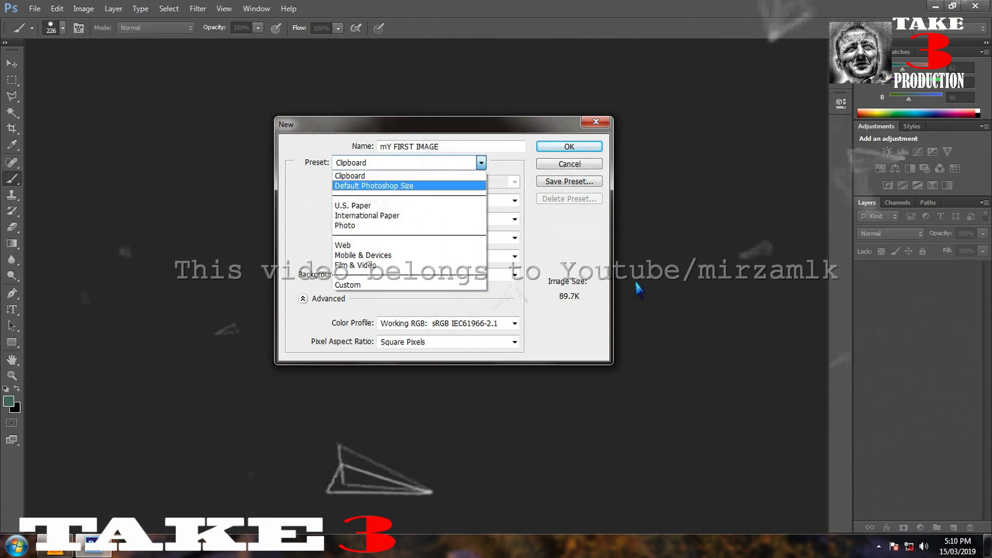
left_click(587, 239)
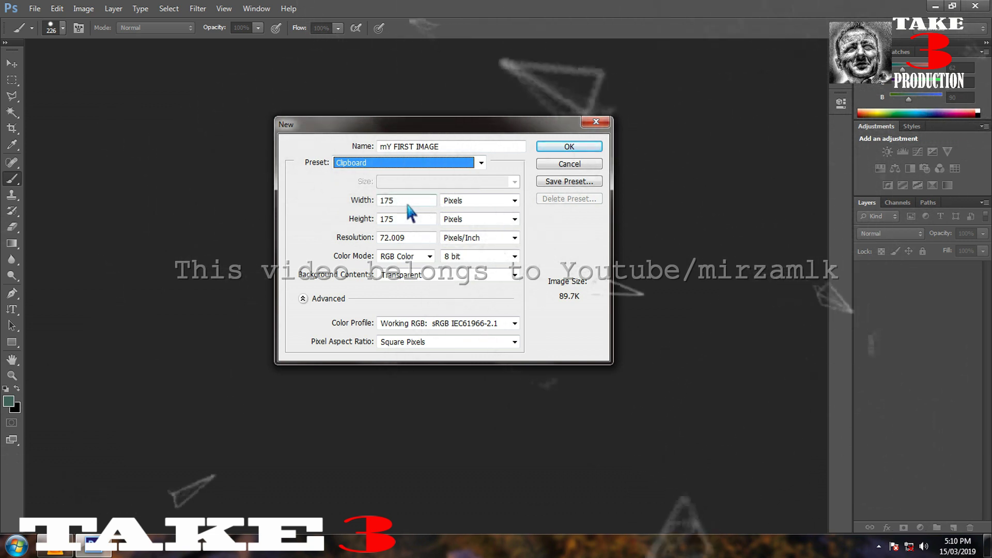
Step: Set the New dialog's width and height units to pixels
left_click(485, 201)
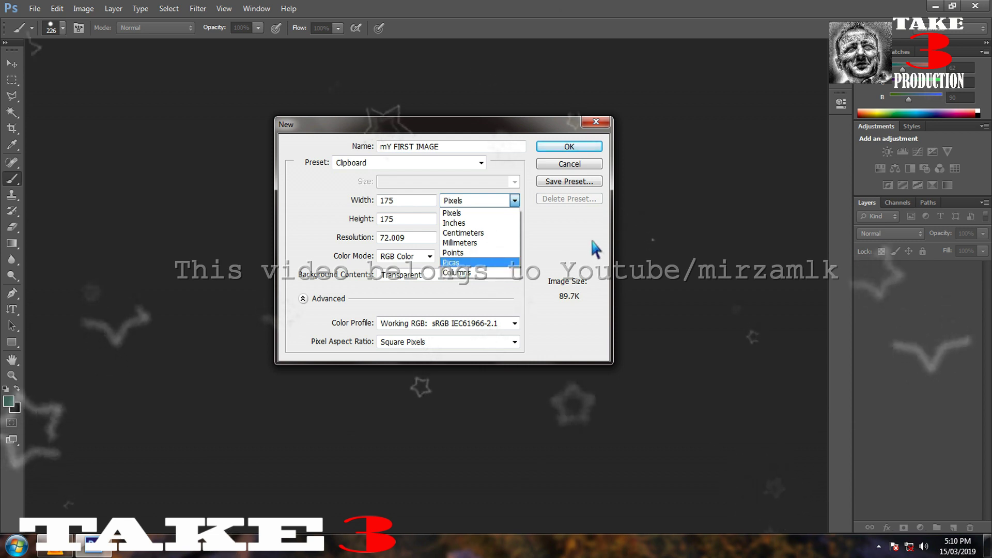
left_click(467, 213)
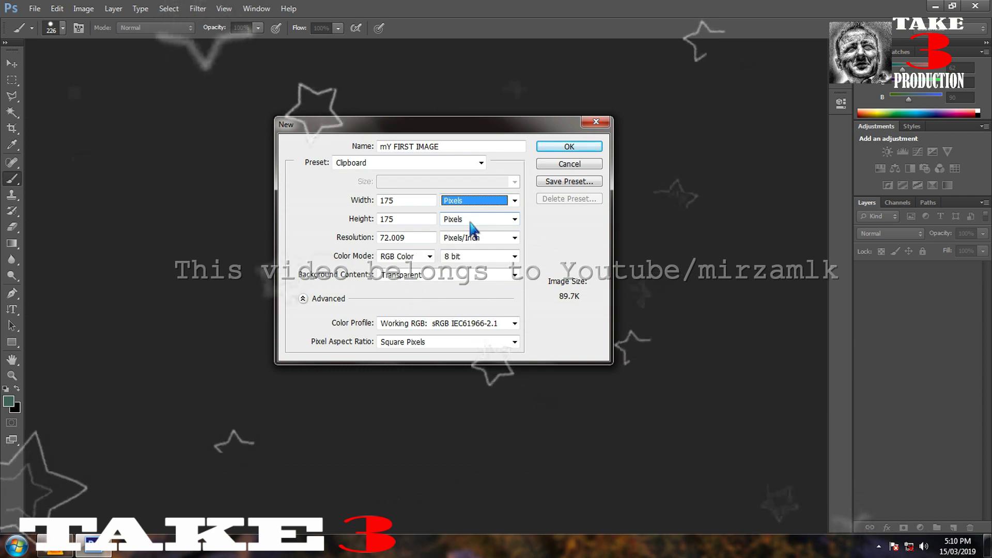
left_click(471, 207)
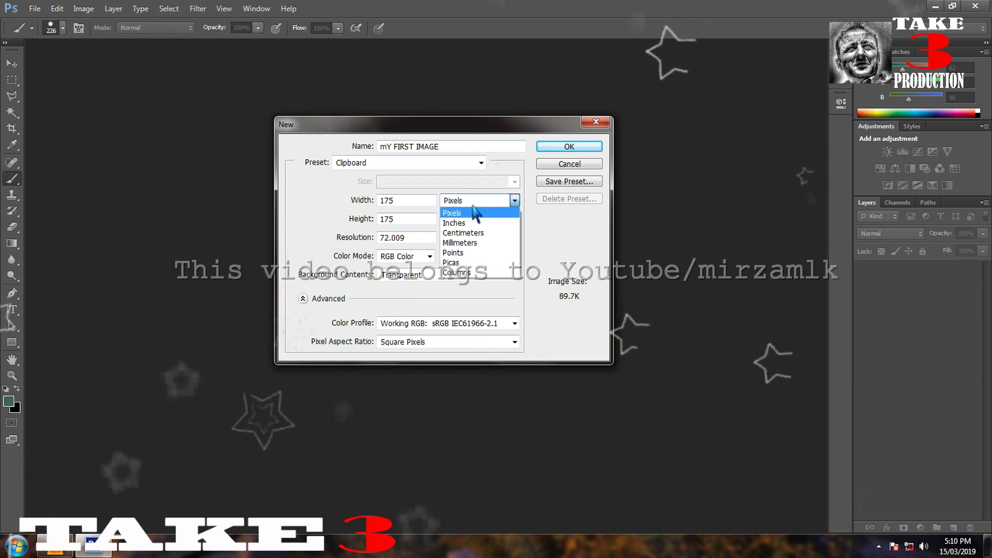
left_click(472, 221)
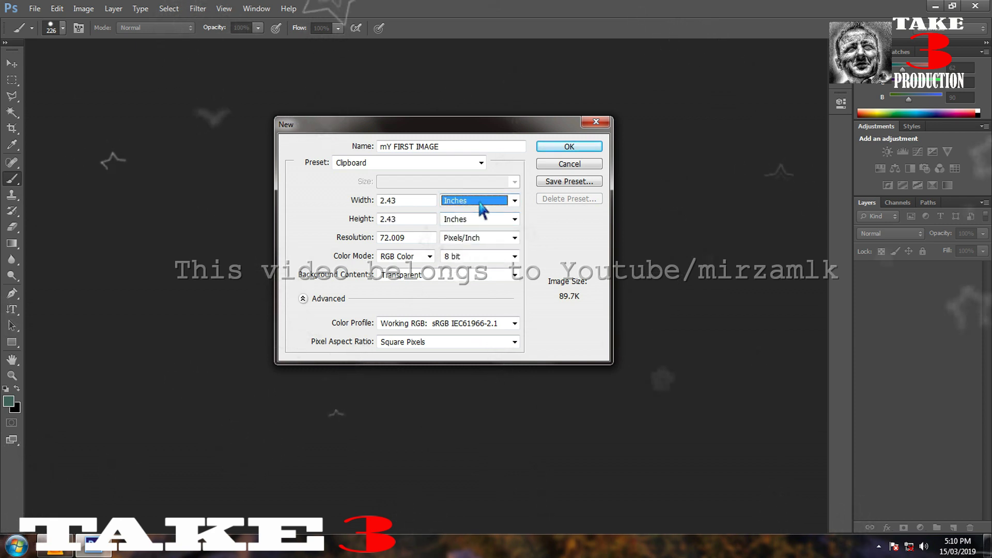
left_click(482, 209)
left_click(477, 214)
left_click(476, 221)
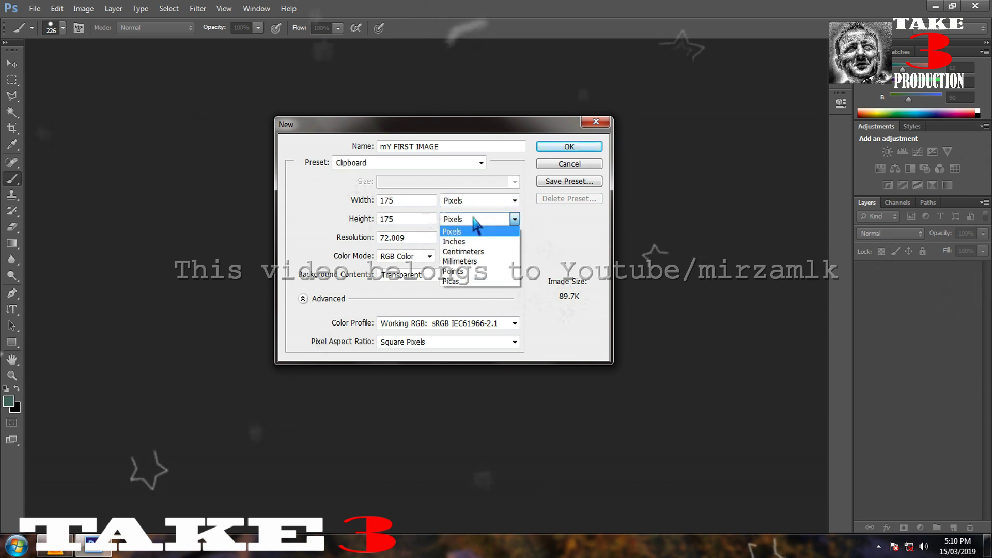
left_click(408, 198)
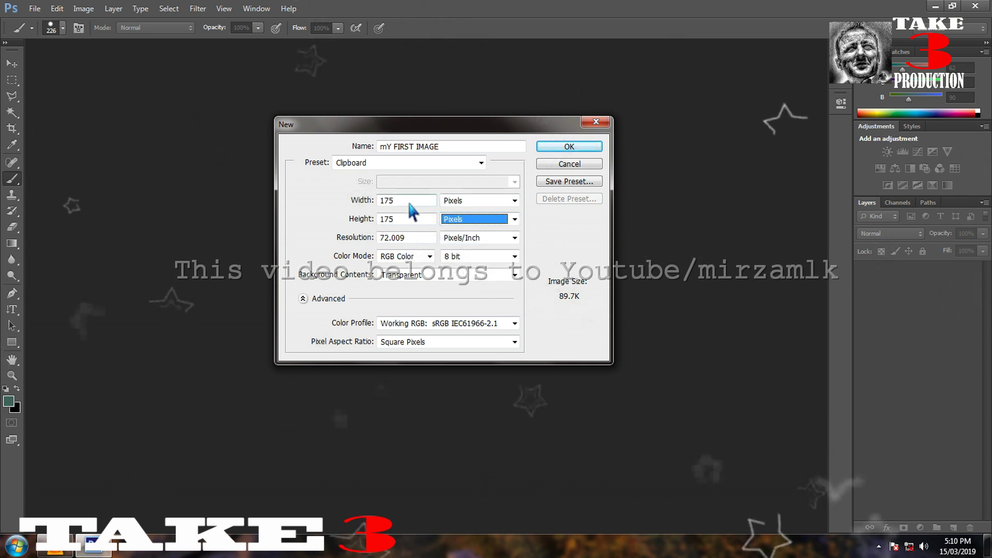
Step: Replace the 175 size values to make the image 1000 × 1000 pixels
double_click(408, 200)
type("1000")
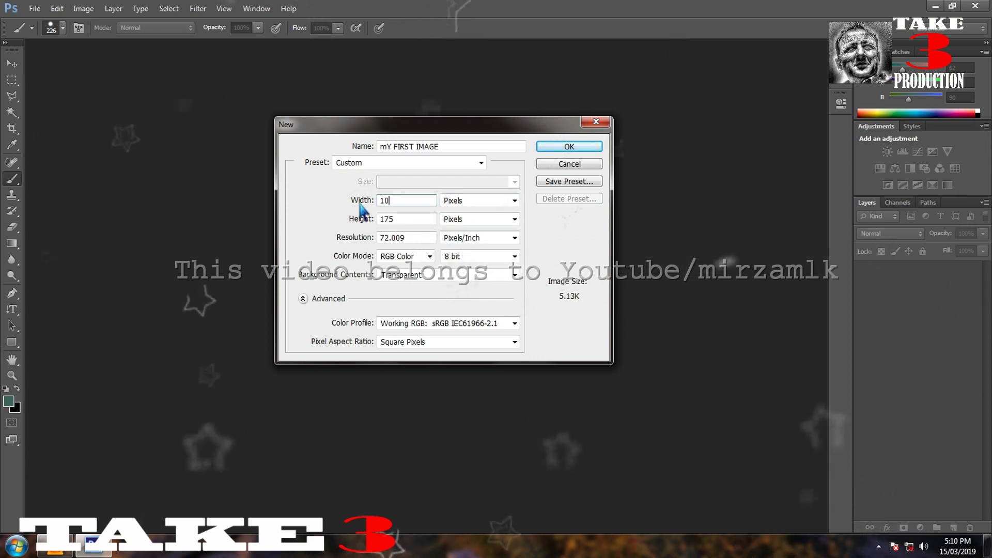
double_click(405, 219)
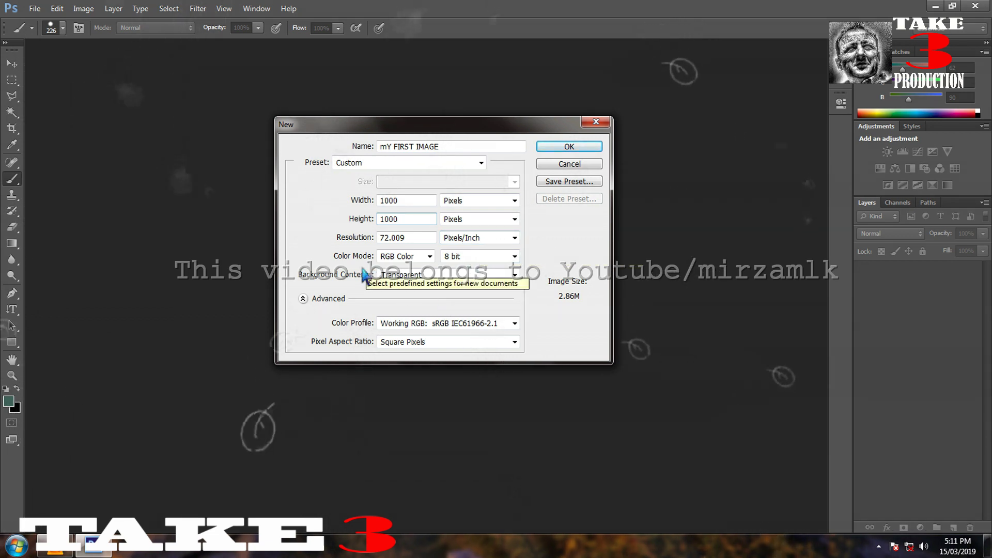
left_click(432, 257)
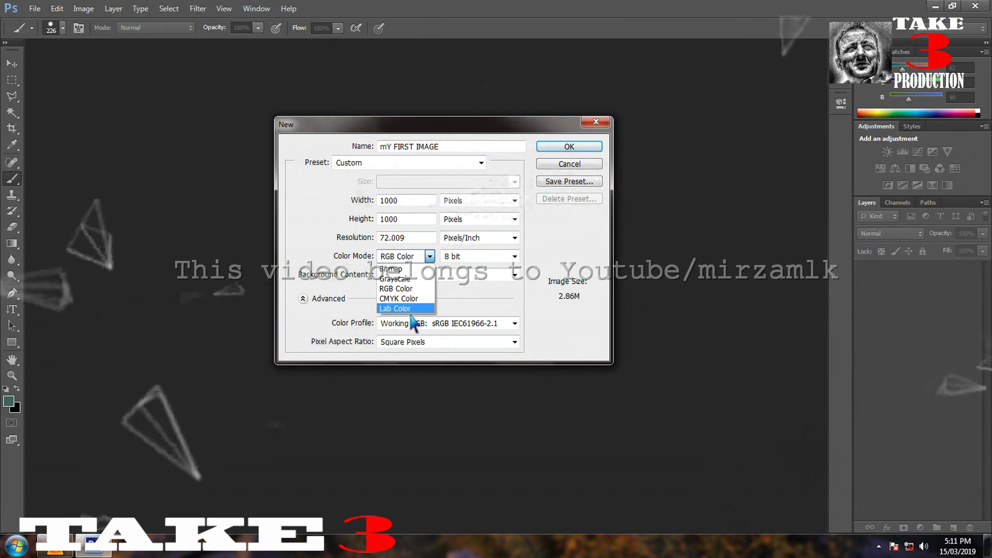
left_click(461, 289)
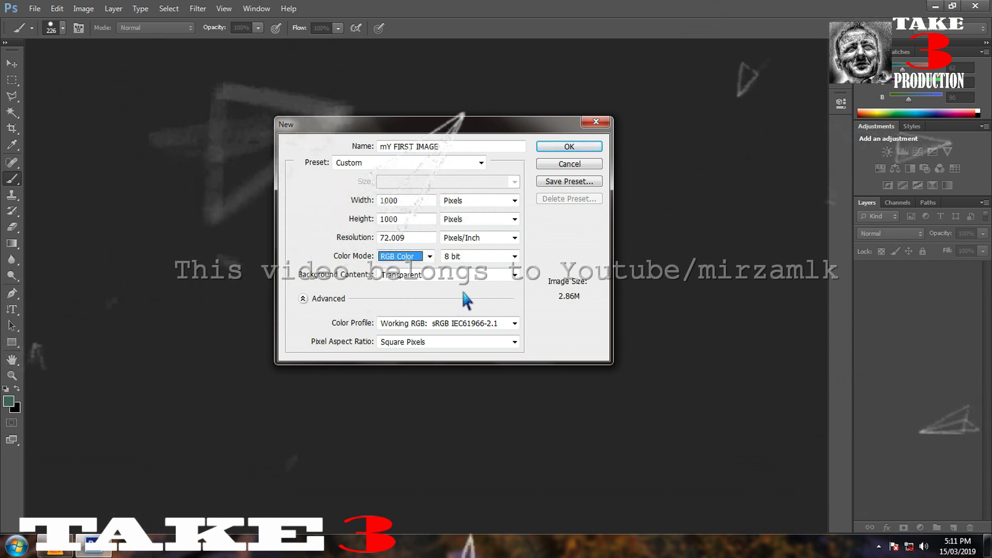
left_click(515, 256)
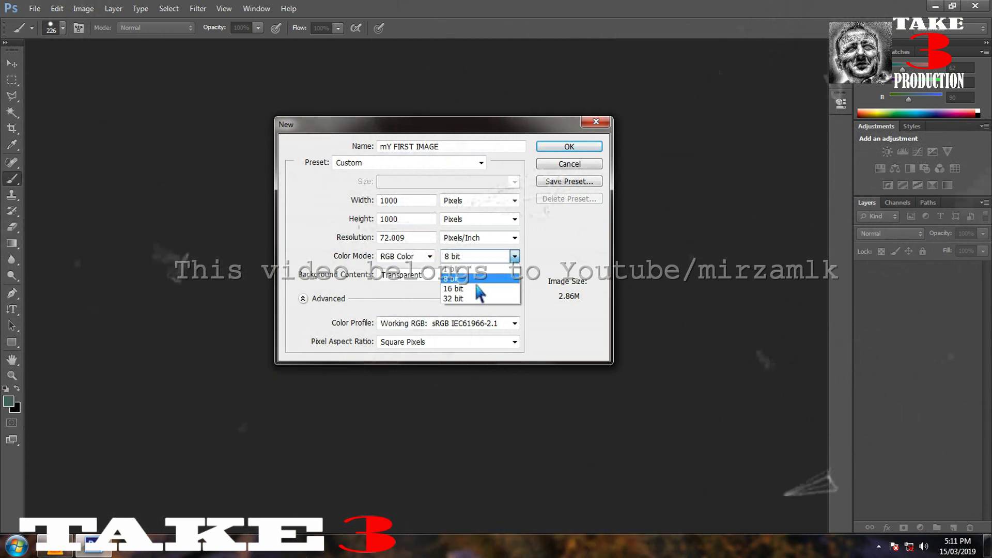
left_click(402, 290)
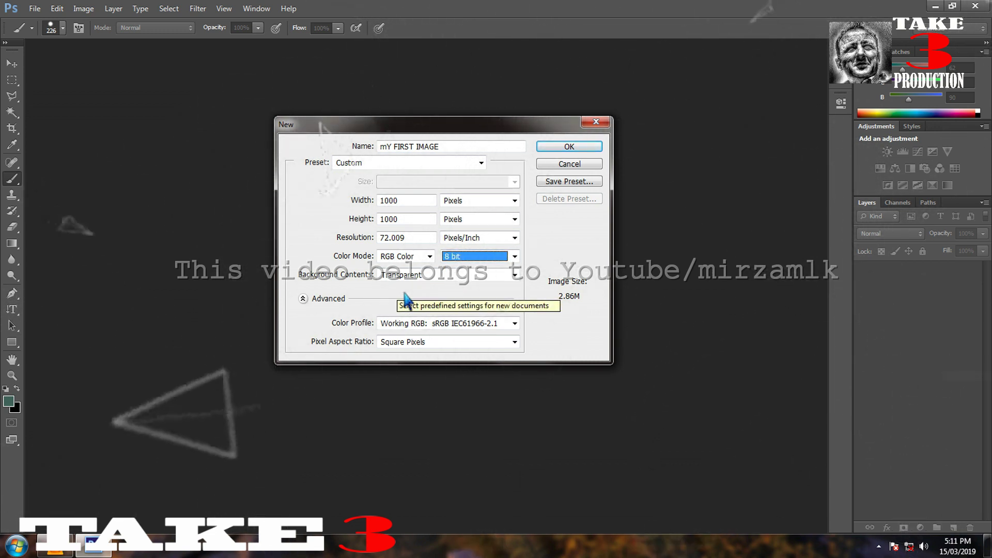
left_click(515, 256)
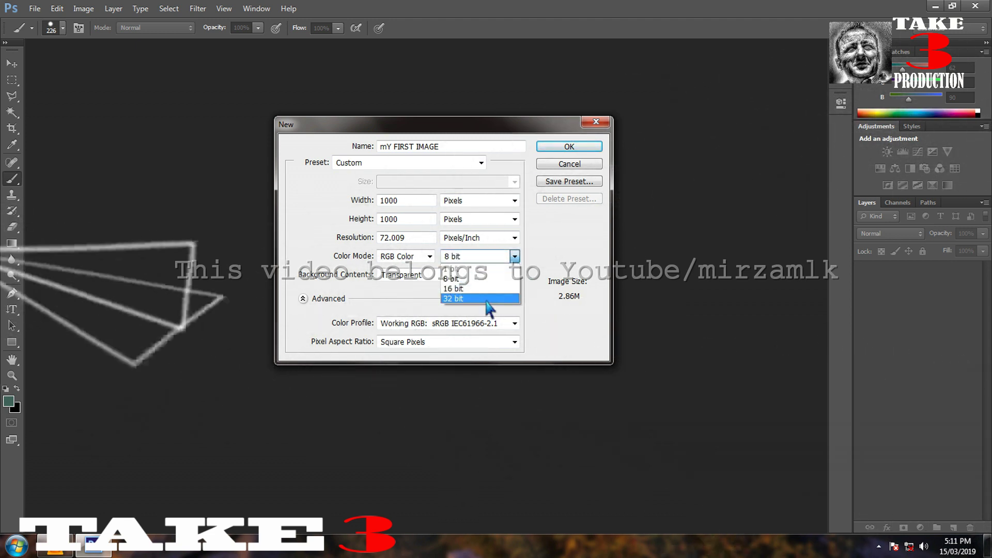
left_click(511, 283)
key("alt+Down")
key("Up")
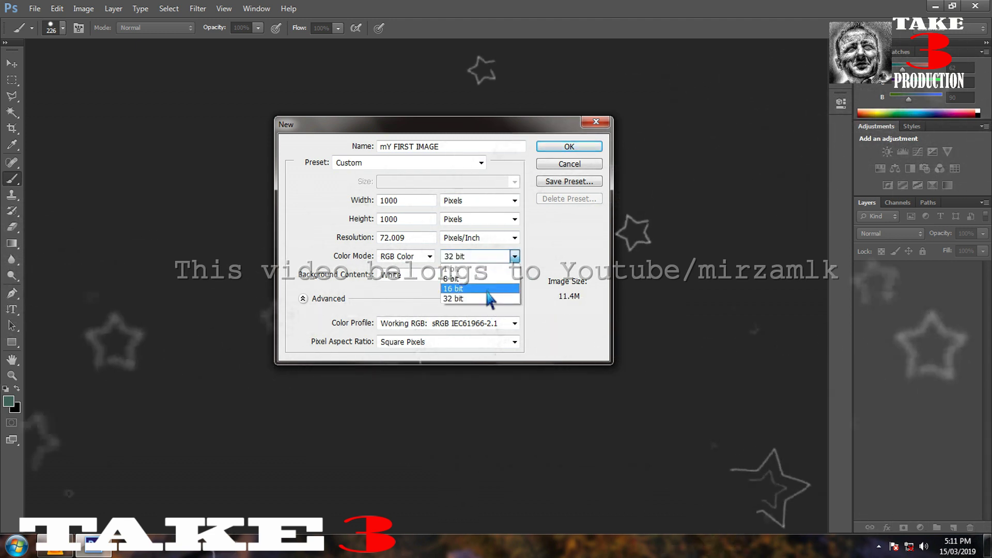
key("Return")
key("Tab")
key("Down")
key("Down")
key("shift+Tab")
key("shift+Tab")
key("shift+Tab")
key("shift+Tab")
key("shift+Tab")
key("shift+Tab")
left_click(515, 257)
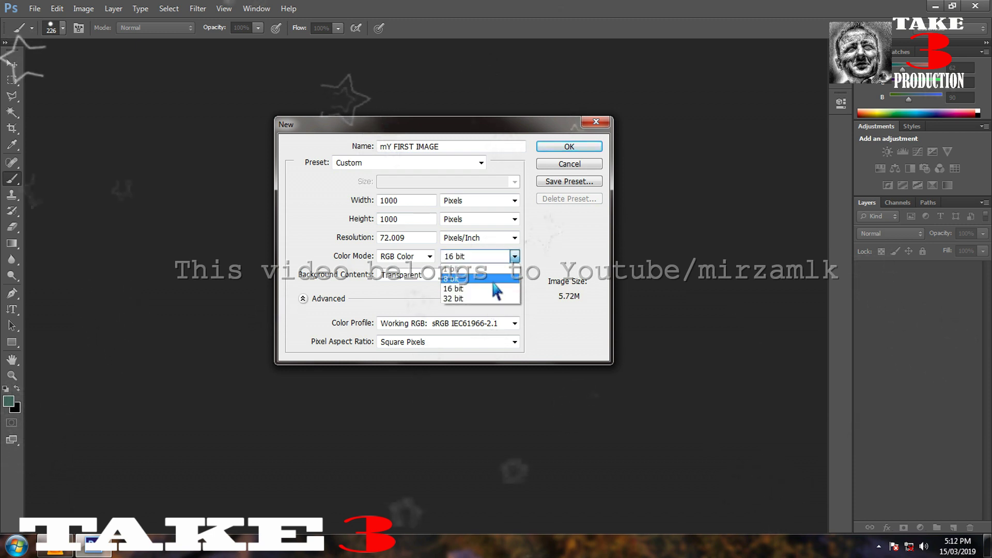
left_click(486, 266)
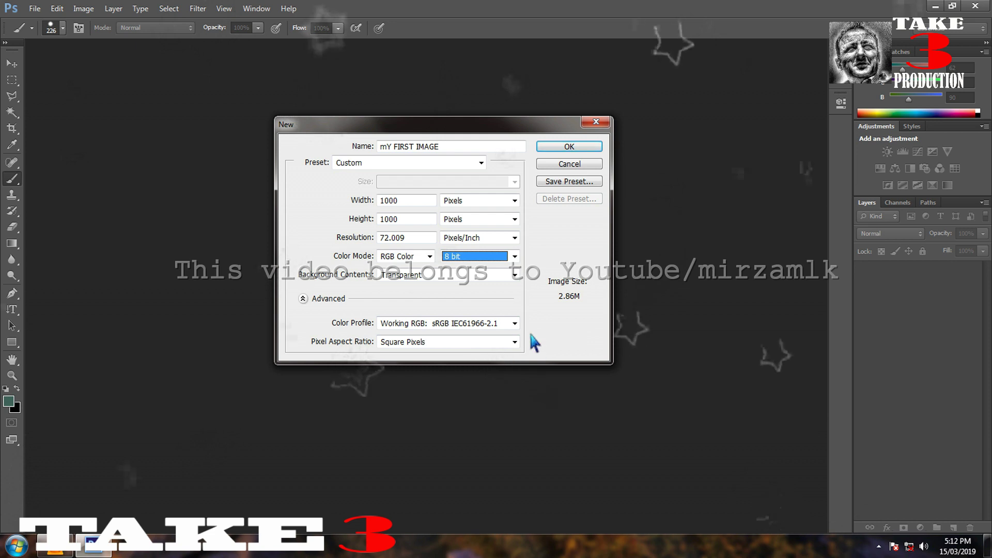
left_click(514, 323)
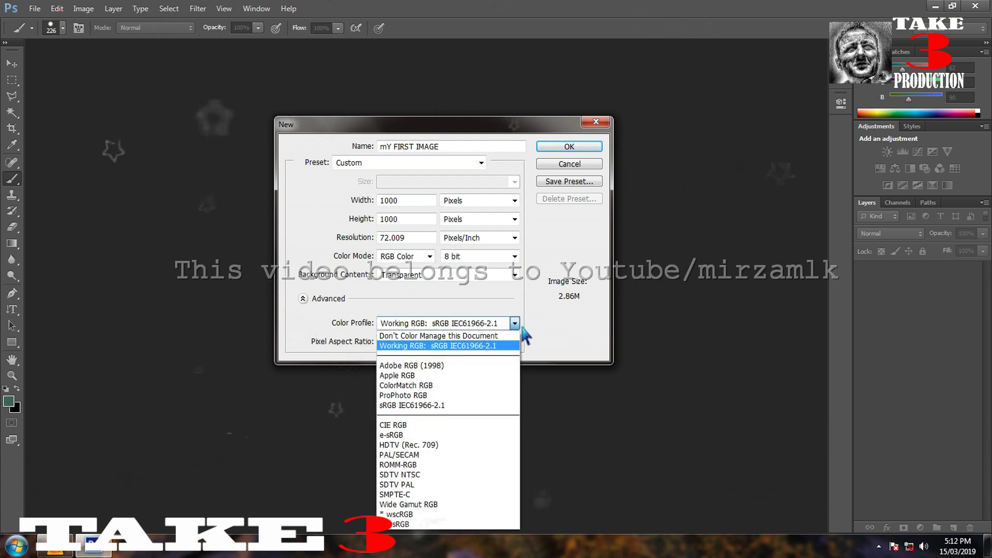
left_click(515, 324)
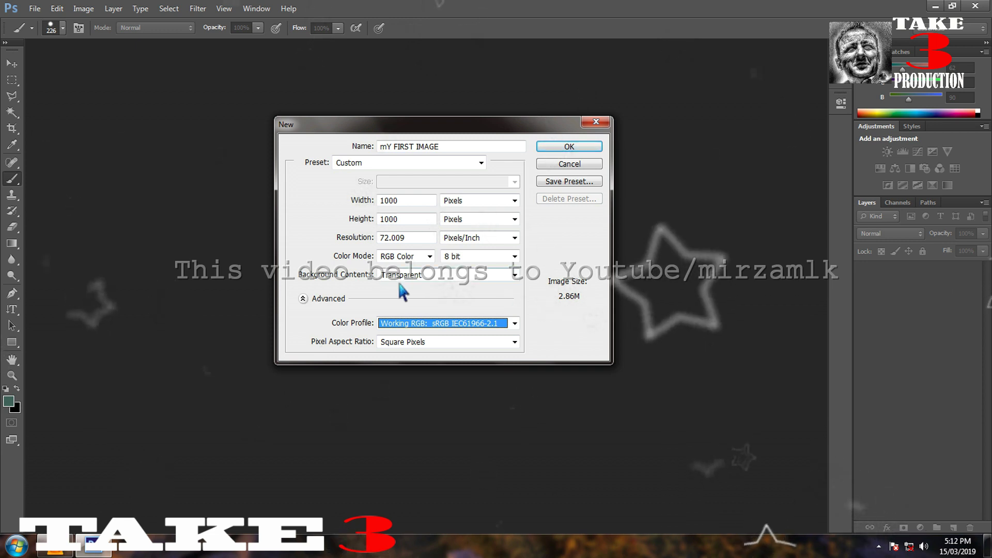
Step: Try the Background Contents options and settle on White
left_click(520, 278)
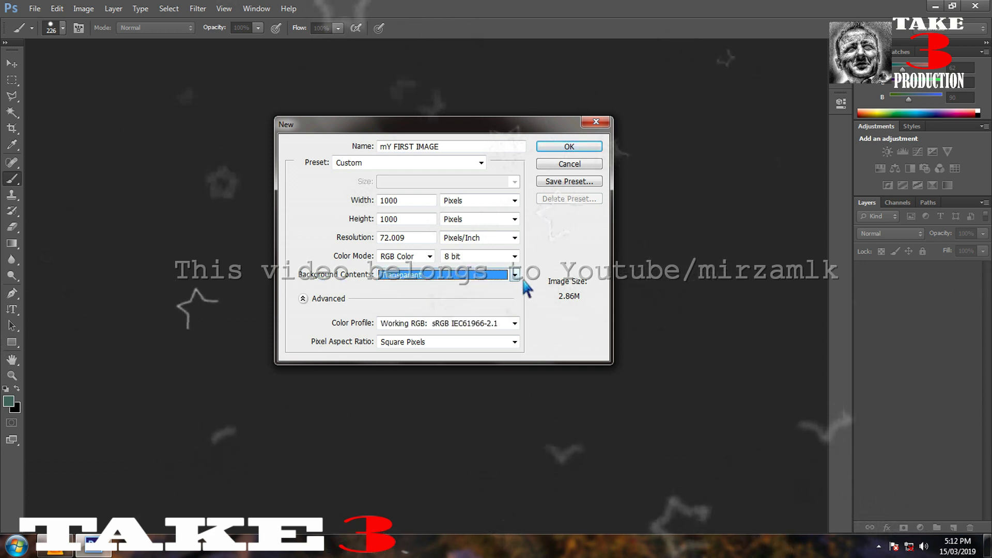
left_click(520, 278)
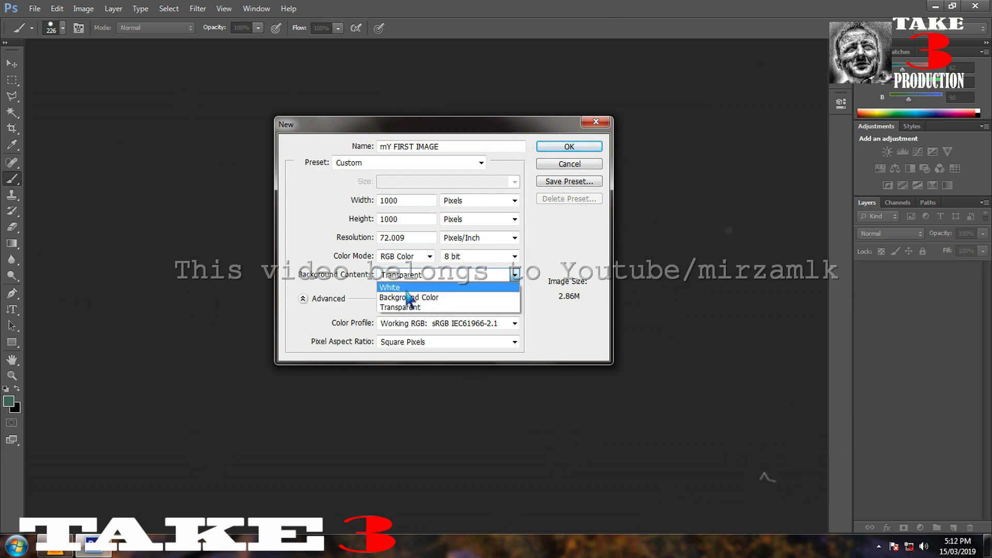
left_click(407, 288)
left_click(515, 277)
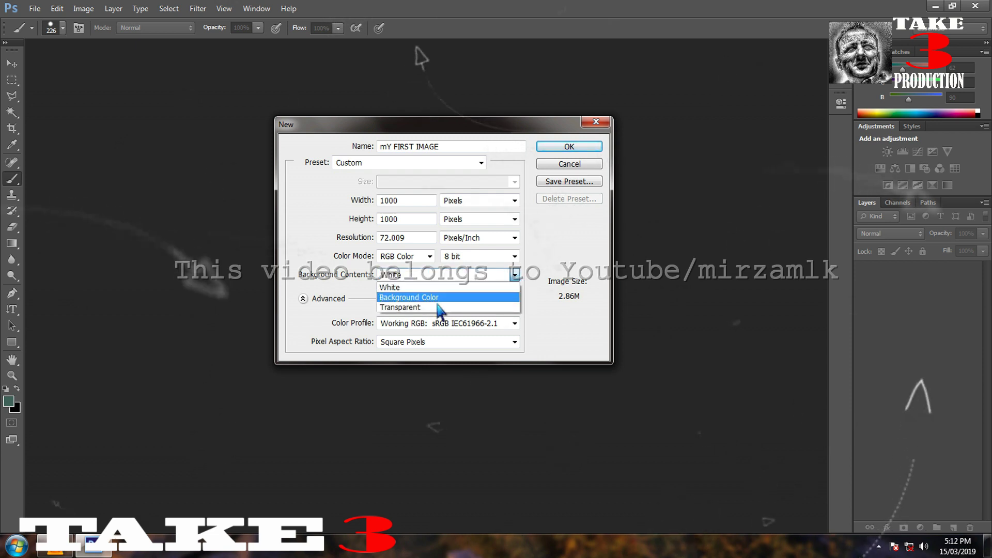
left_click(437, 301)
left_click(515, 275)
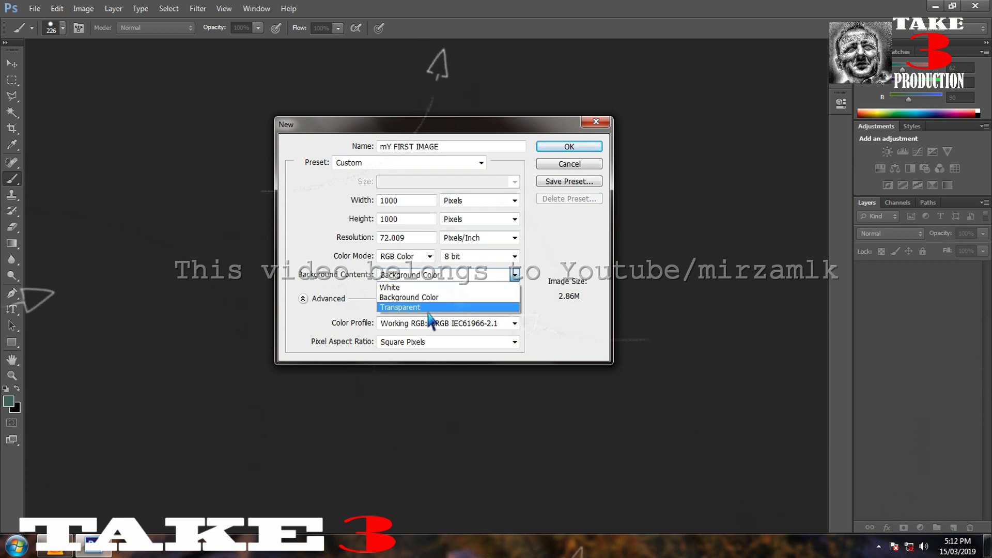
left_click(430, 308)
left_click(515, 275)
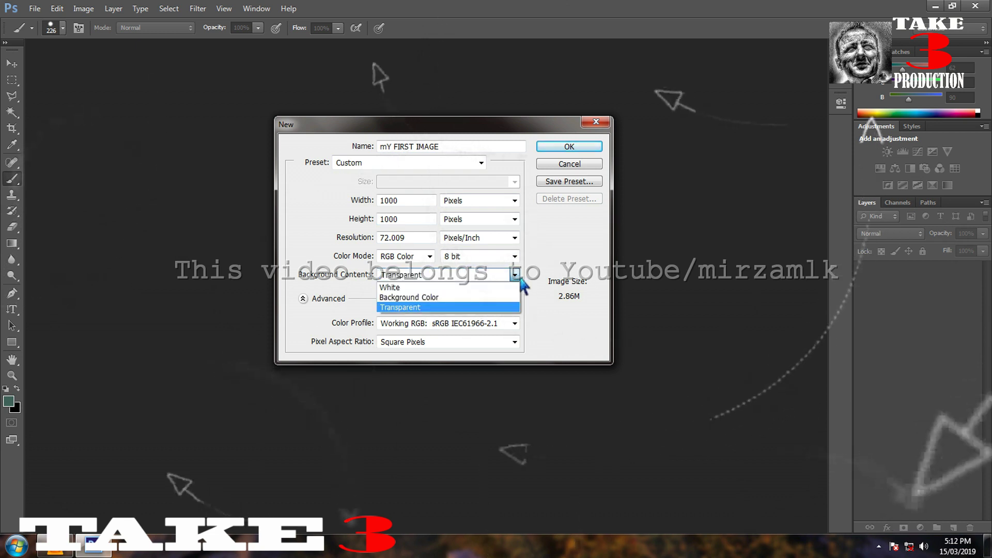
left_click(449, 285)
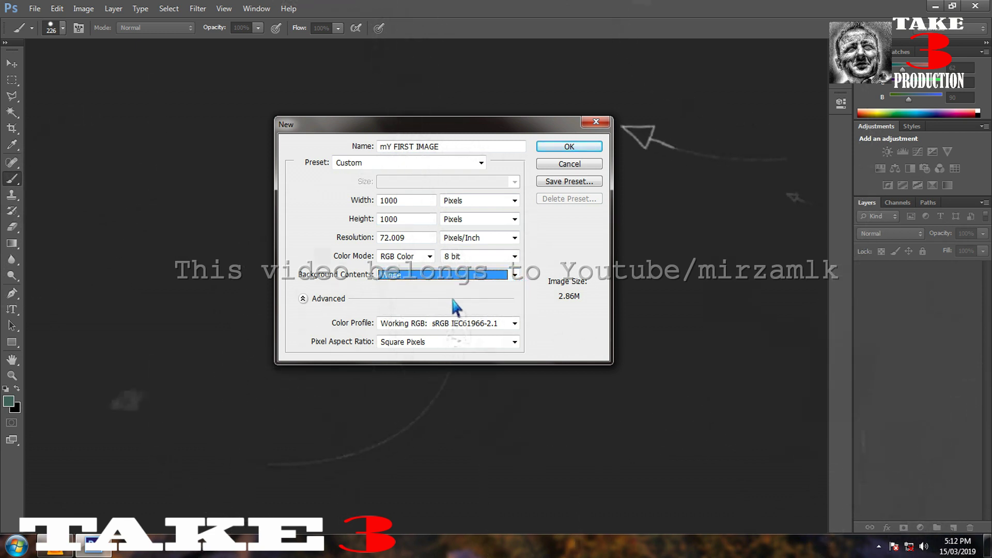
Step: Create the white 'mY FIRST IMAGE' document and open Image > Image Size
left_click(570, 147)
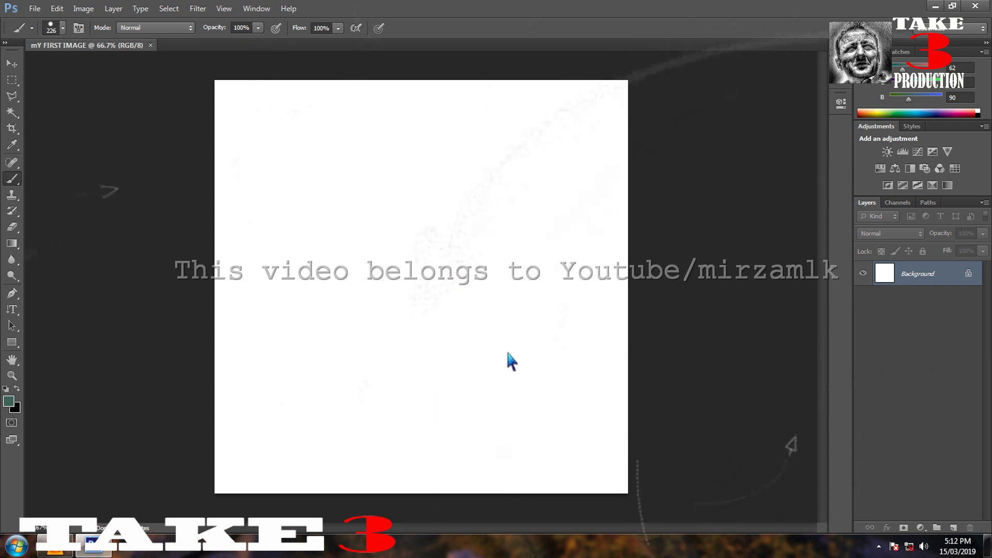
left_click(83, 8)
left_click(126, 100)
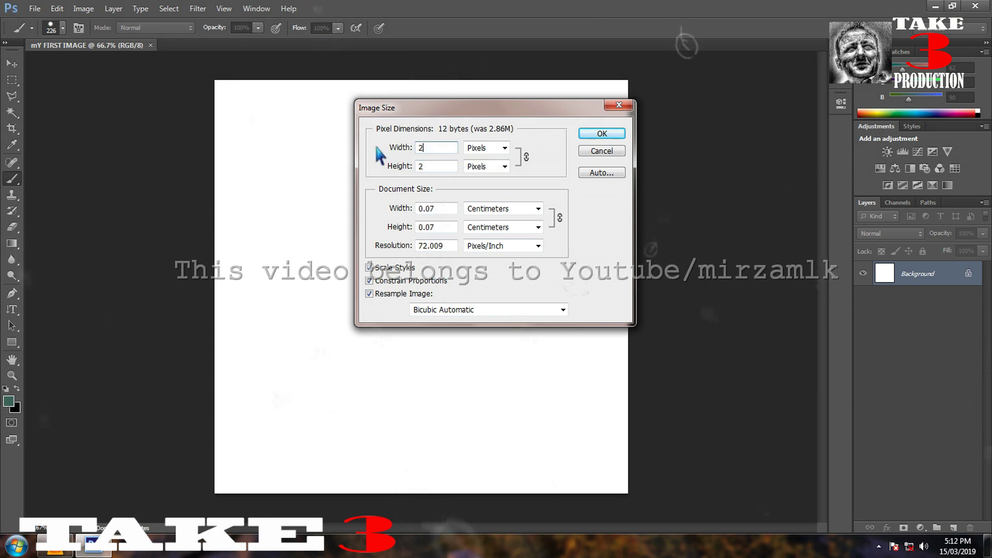
Step: Apply the 2000 × 2000 pixel image size, then zoom out on the canvas
left_click(612, 135)
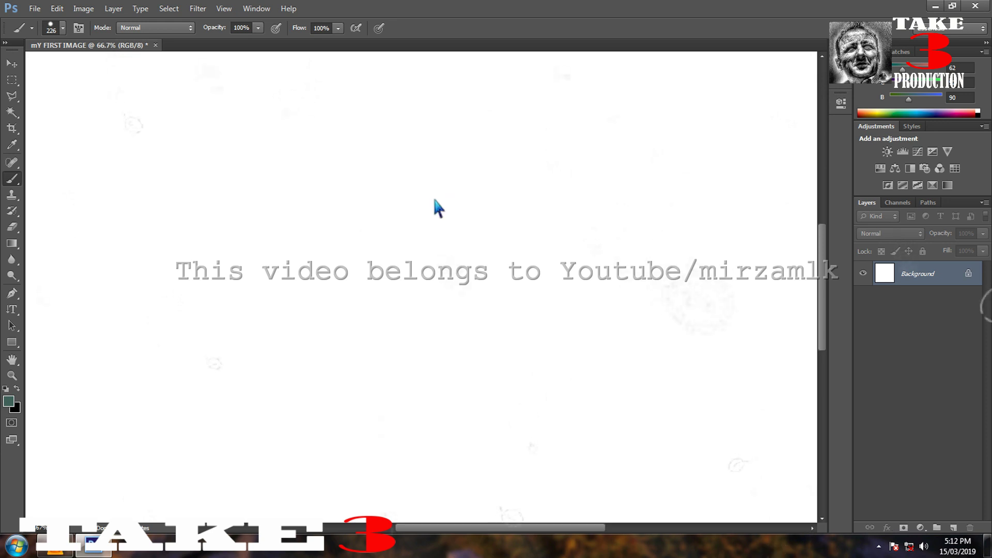
key("ctrl+minus")
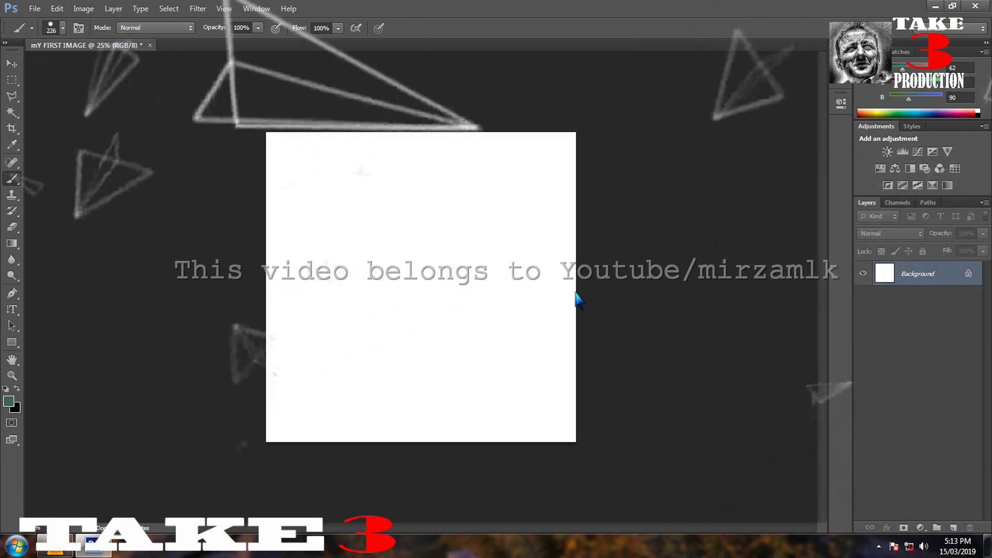
Step: Zoom the blank canvas out, in to 25%, back to 16.7%, then settle at 33.3%
left_click(255, 8)
mouse_move(227, 10)
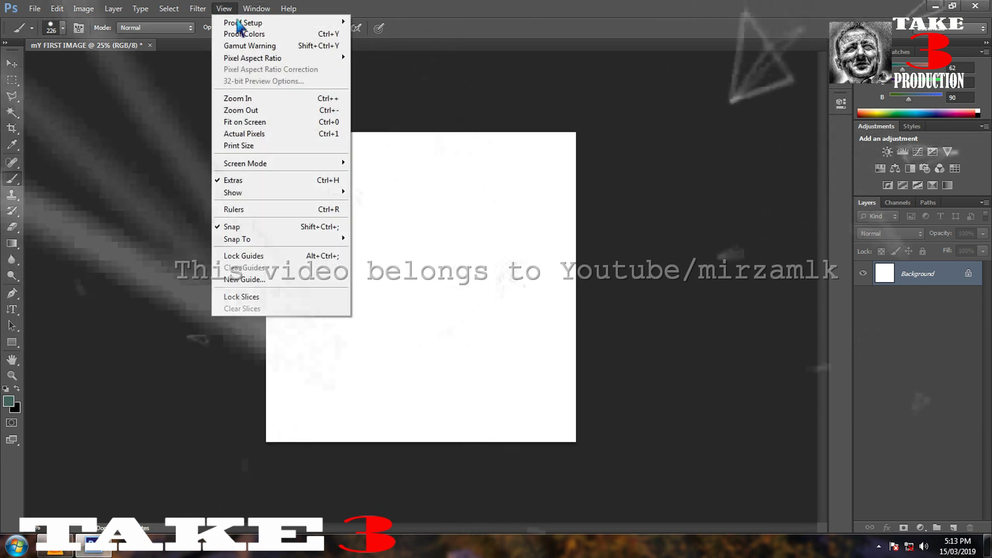
left_click(258, 115)
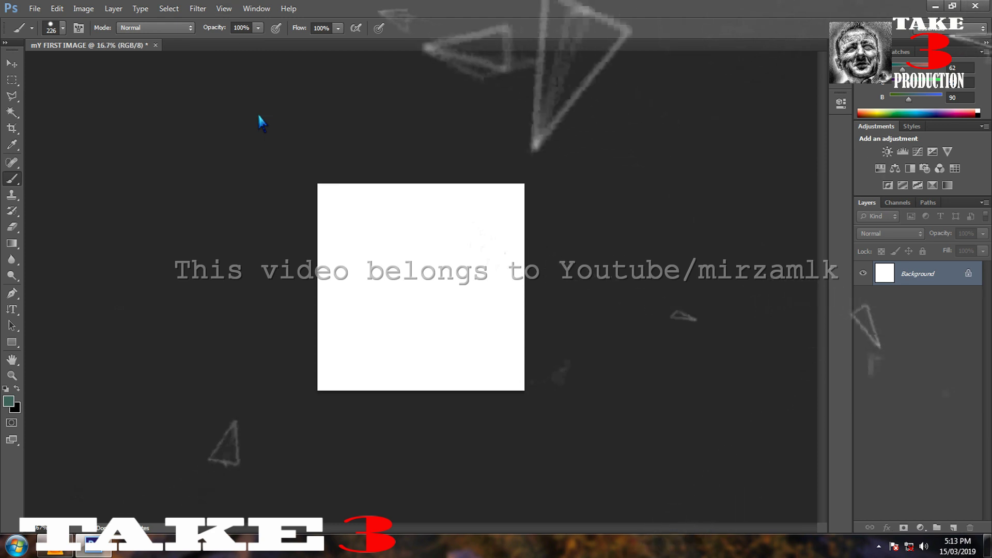
left_click(223, 9)
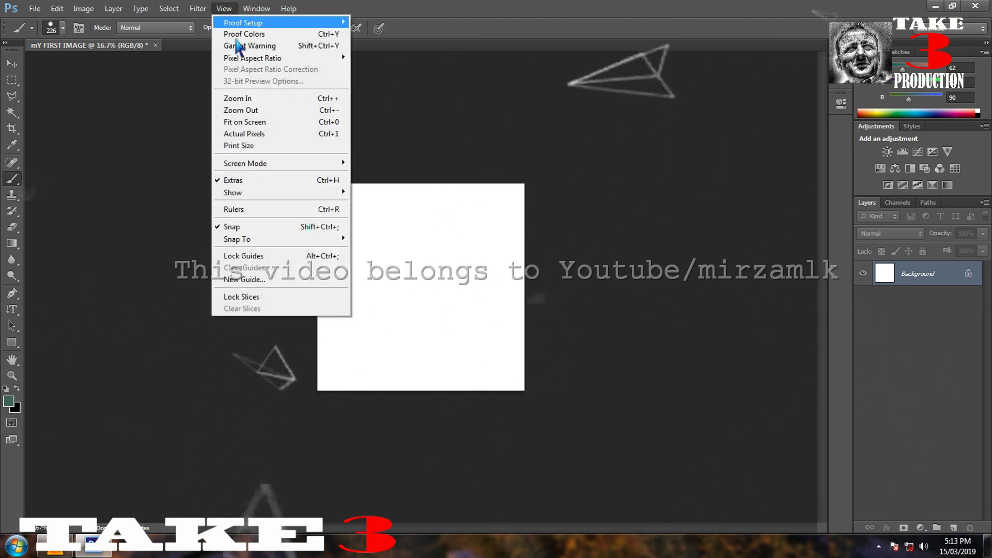
left_click(259, 98)
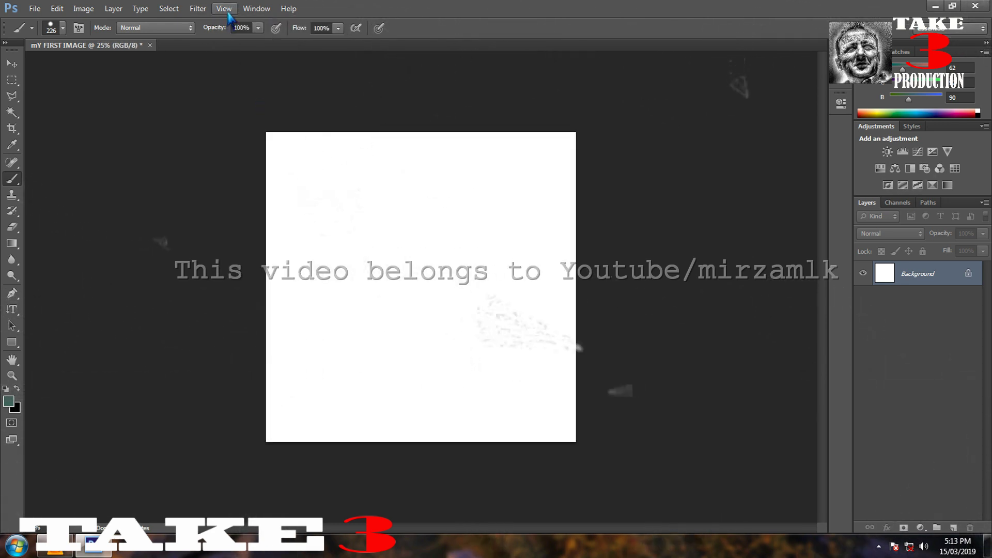
left_click(224, 9)
left_click(259, 111)
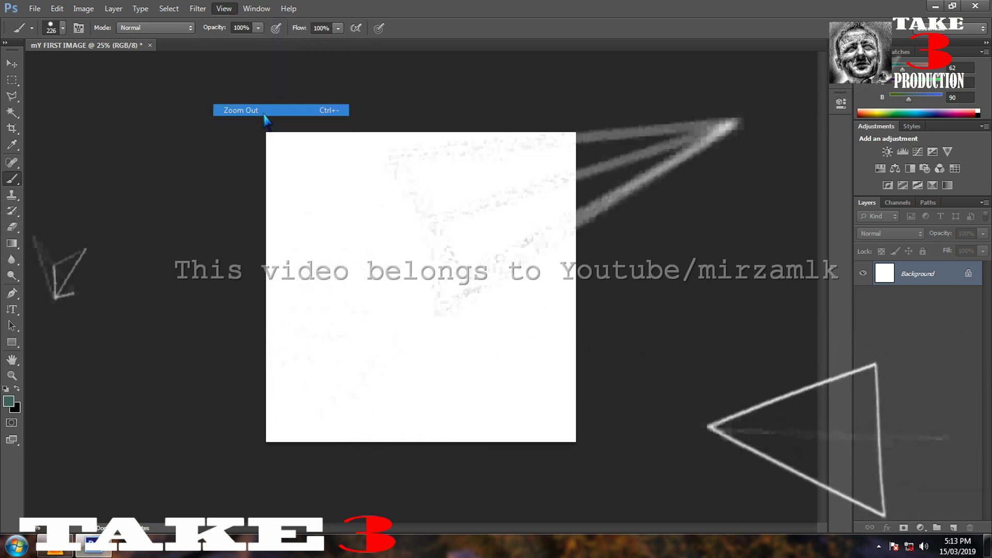
left_click(225, 11)
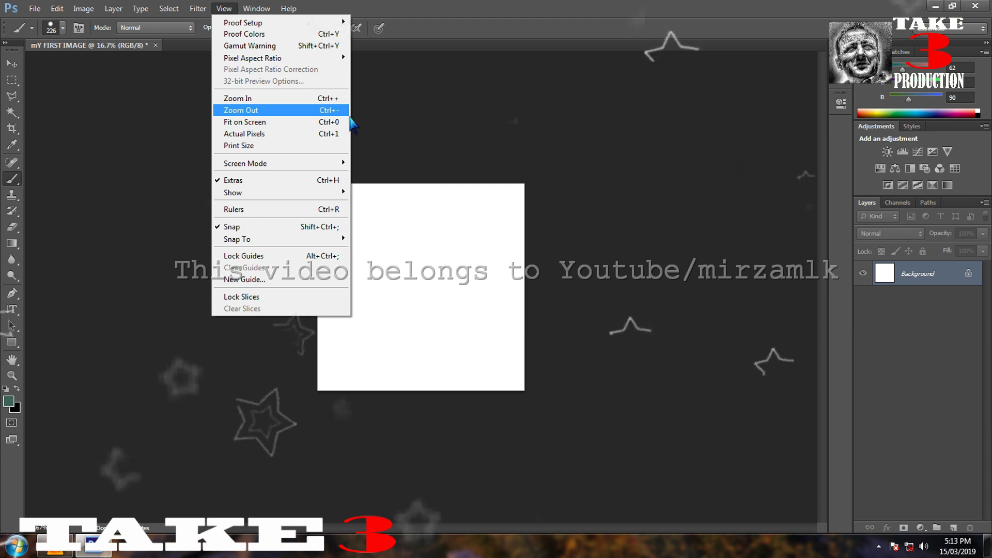
left_click(626, 142)
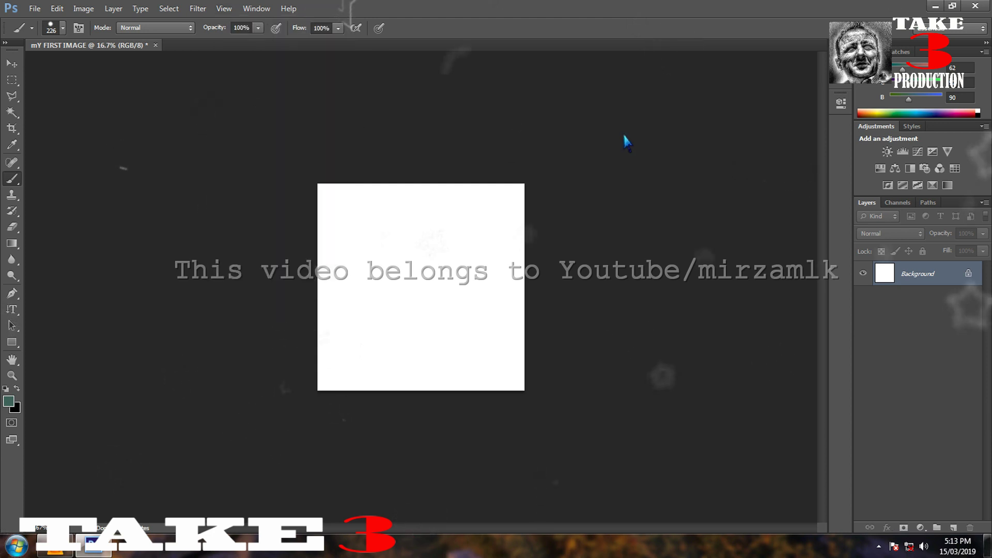
key("ctrl+plus")
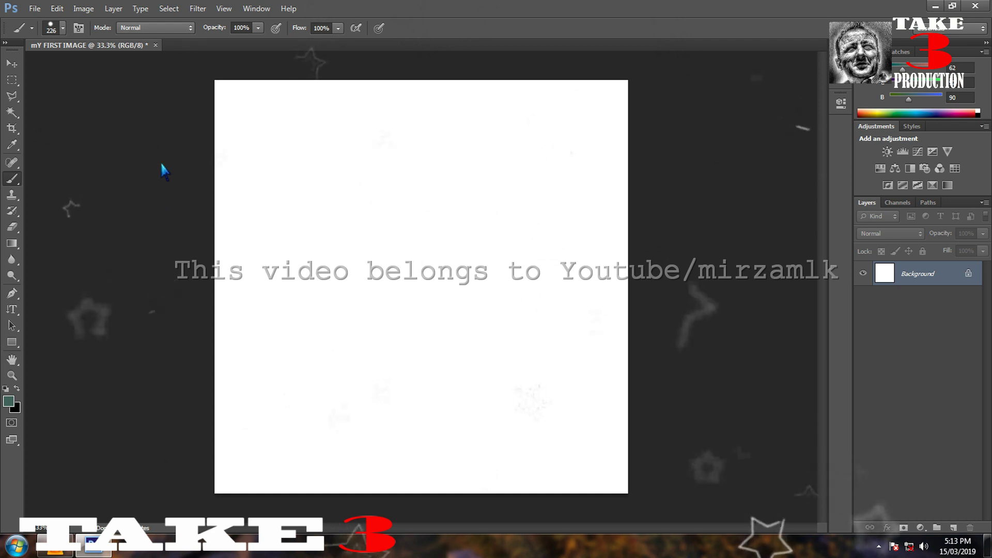
Step: Discard mY FIRST IMAGE without saving and set up a new 1000 × 1000 pixel transparent document
left_click(155, 45)
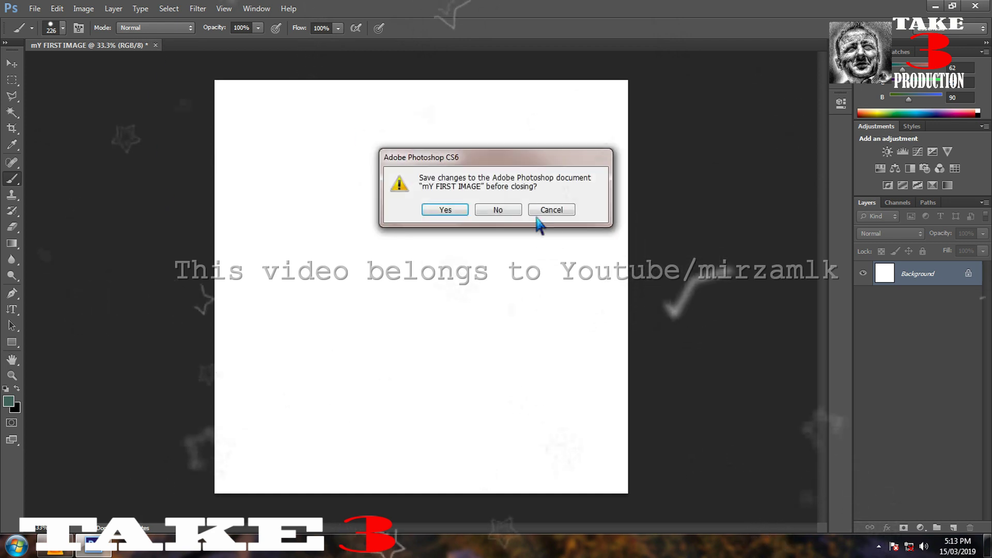
left_click(497, 210)
left_click(34, 8)
left_click(54, 24)
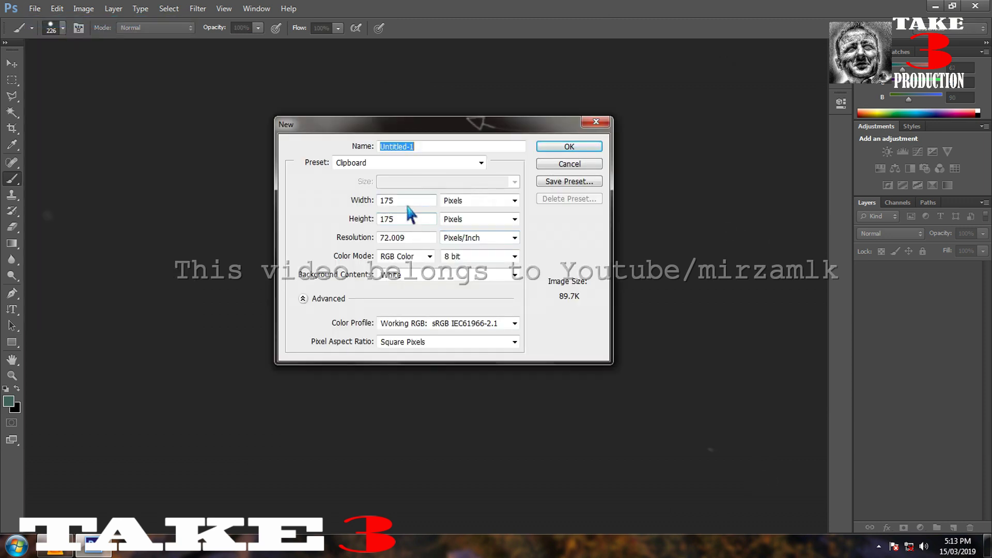
left_click_drag(407, 206, 343, 204)
type("1000")
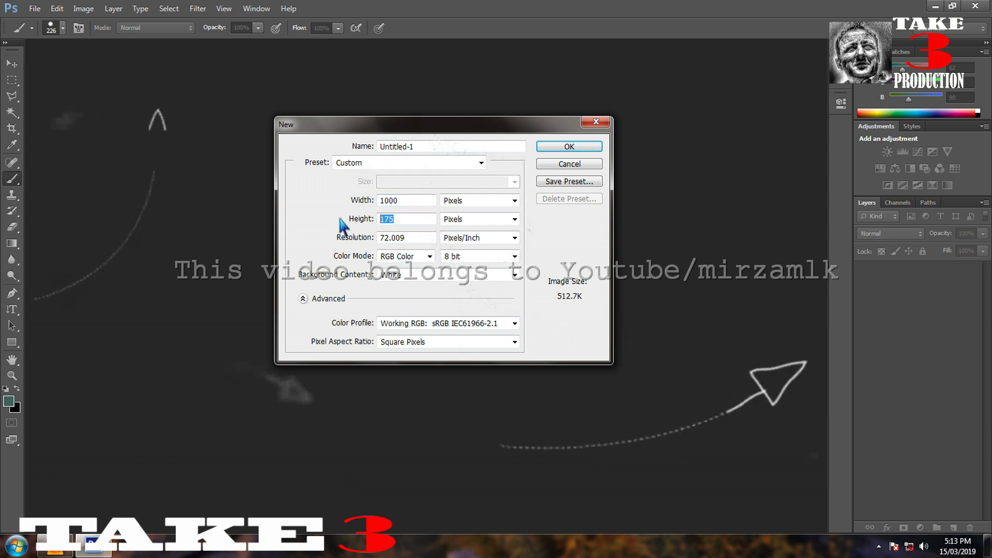
type("1000")
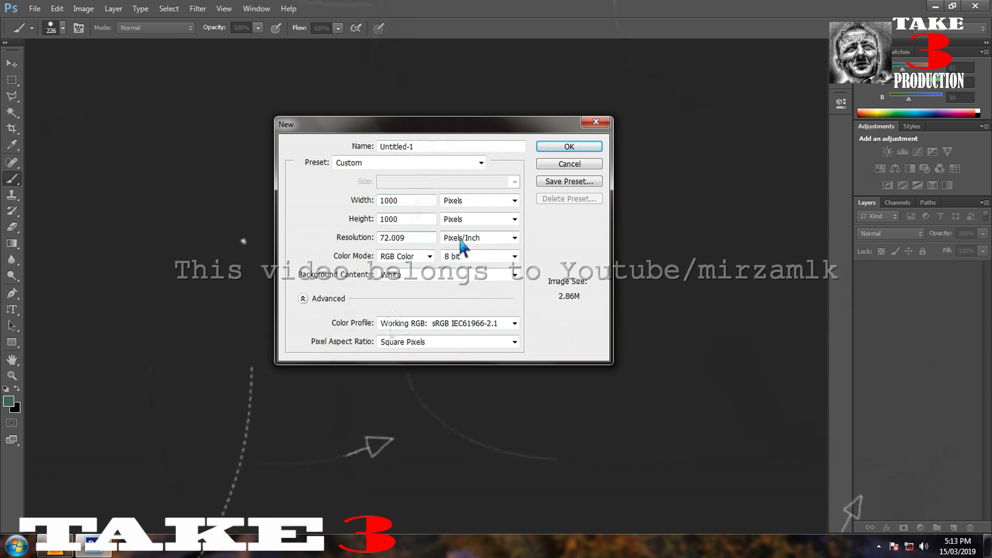
left_click(445, 276)
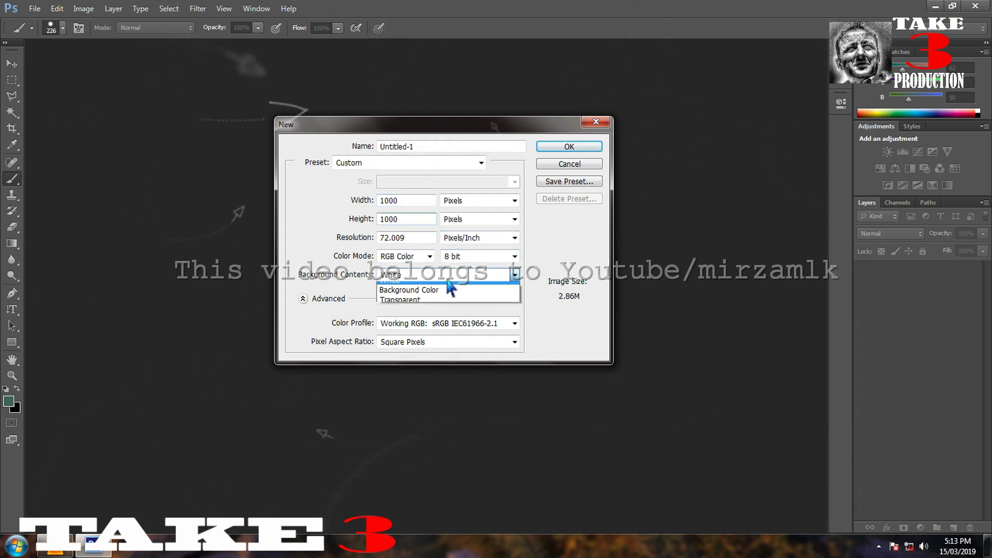
left_click(431, 308)
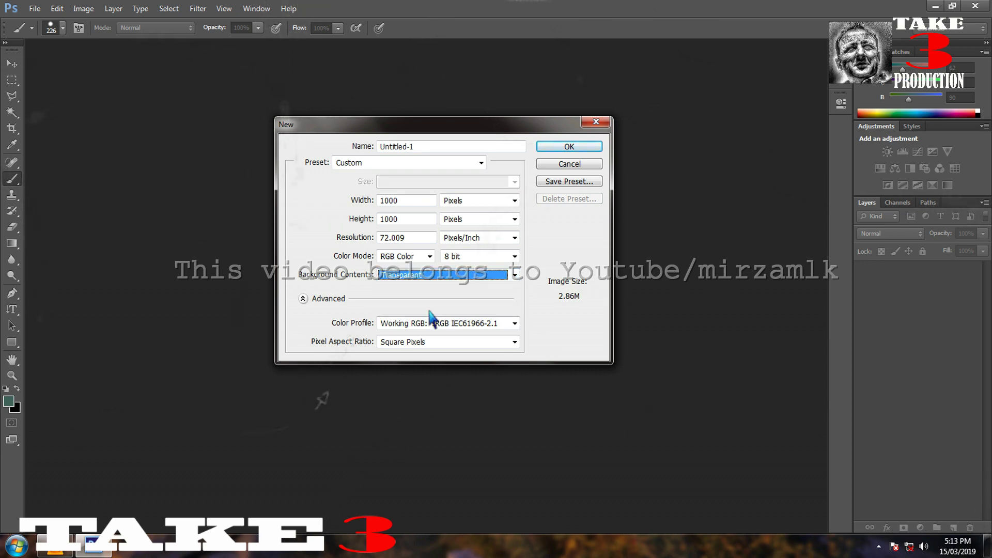
Step: Create the transparent 1000 × 1000 Untitled-1 document, then close it again
left_click(561, 147)
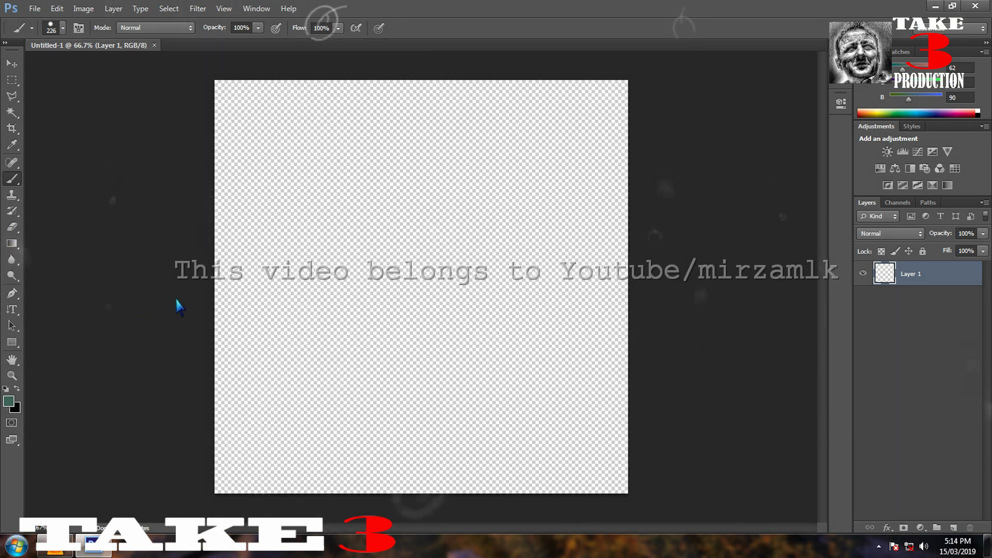
left_click(154, 45)
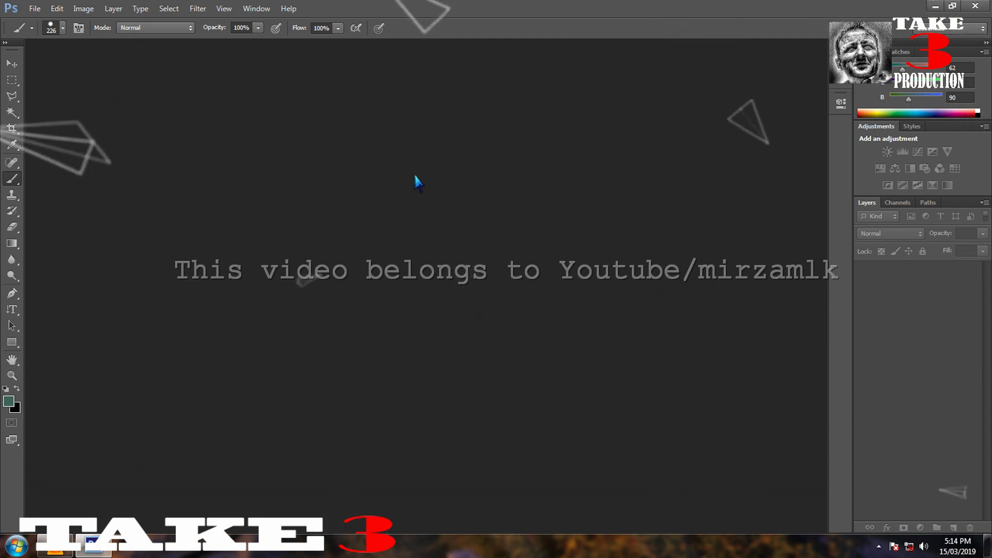
Step: Open Desert.jpg from the Sample Pictures folder
left_click(35, 8)
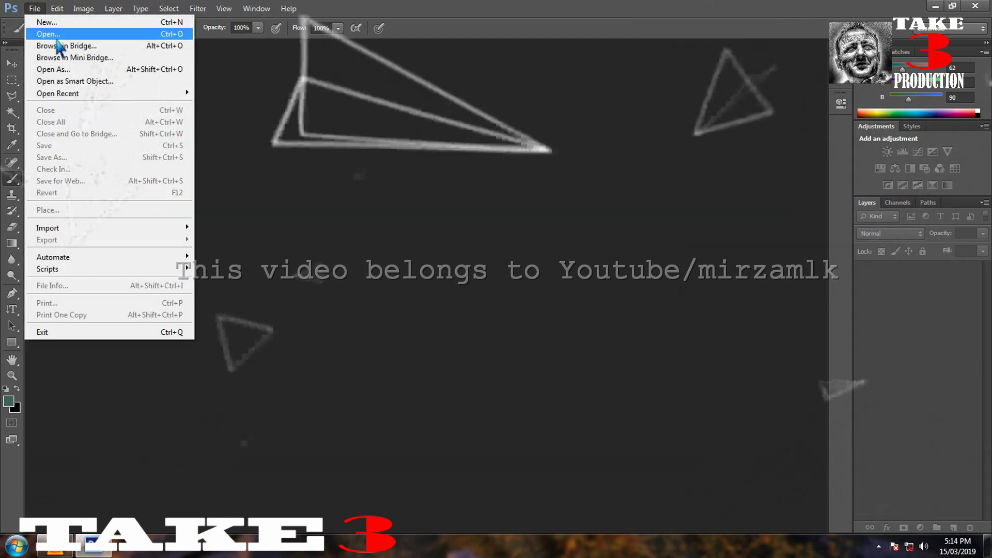
left_click(117, 33)
double_click(383, 122)
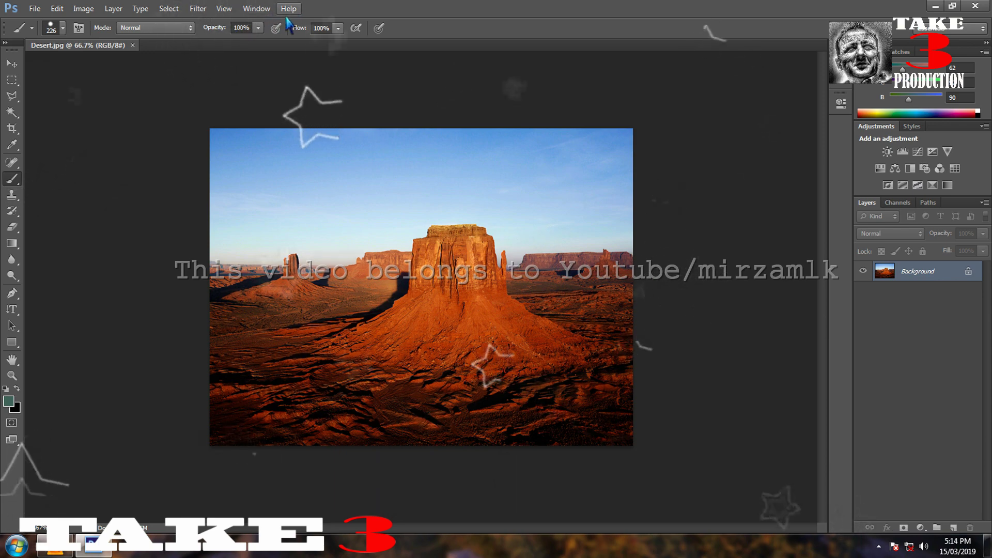
left_click(36, 9)
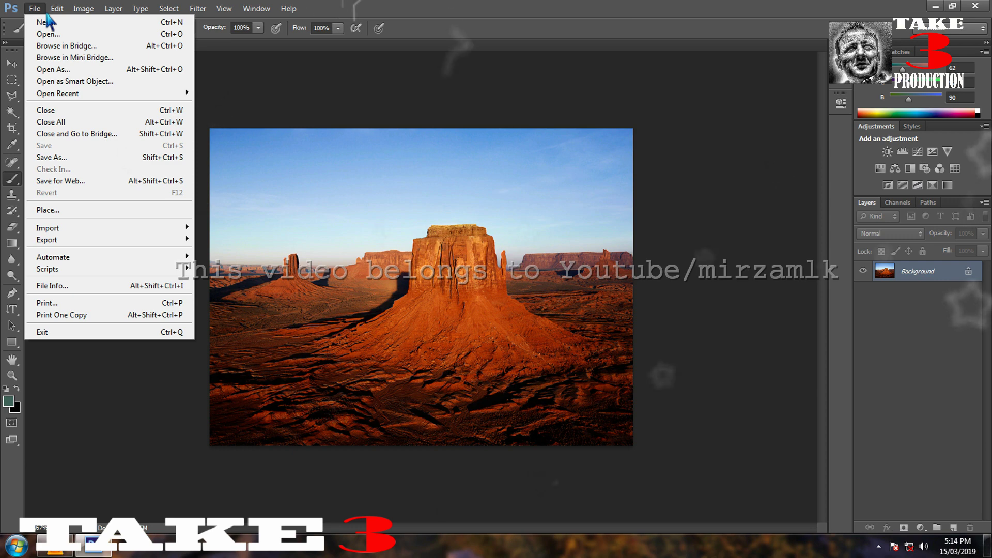
mouse_move(57, 9)
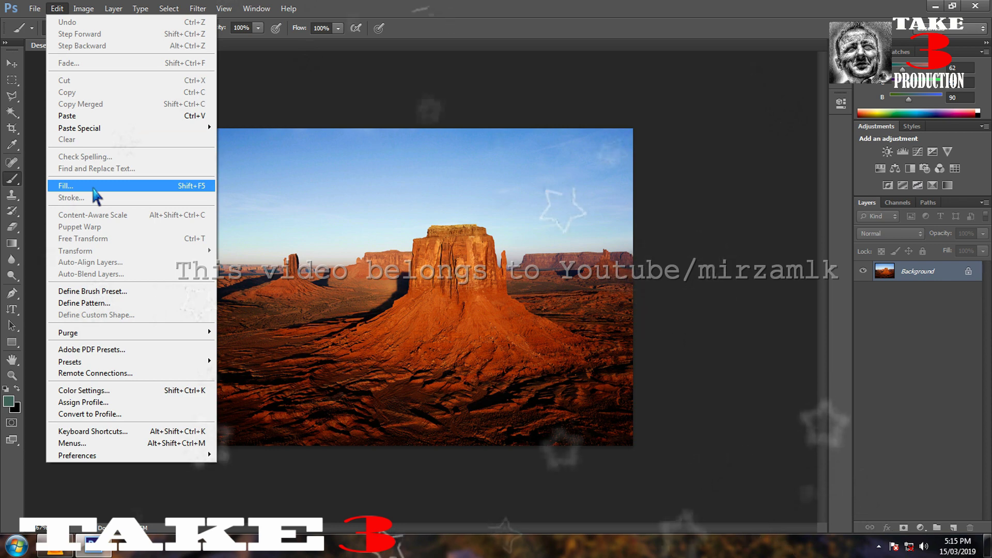
left_click(94, 187)
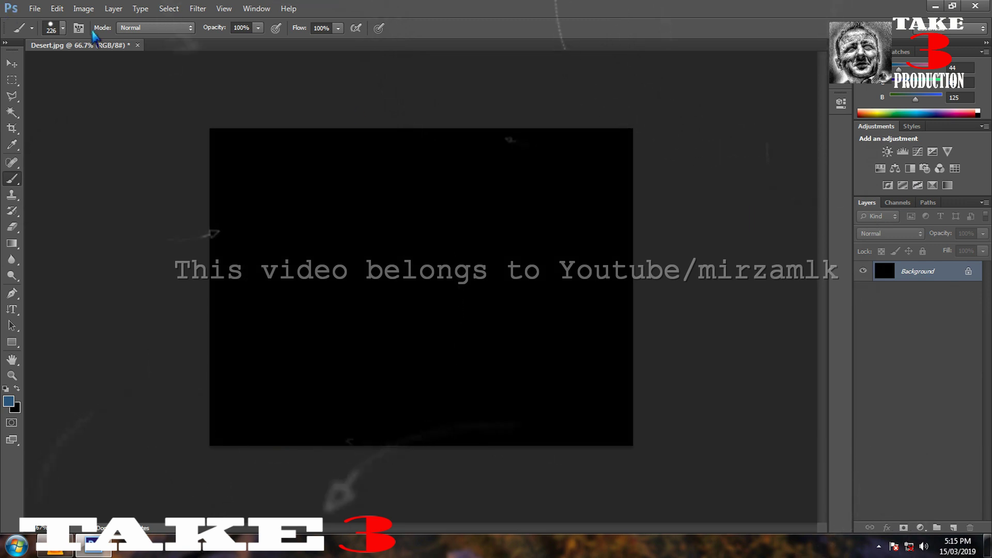
left_click(57, 8)
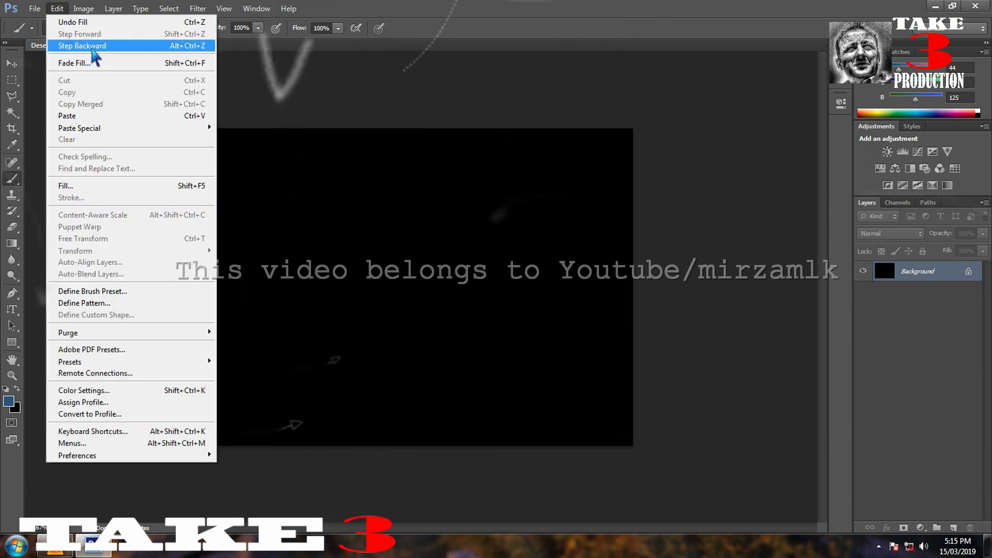
left_click(94, 49)
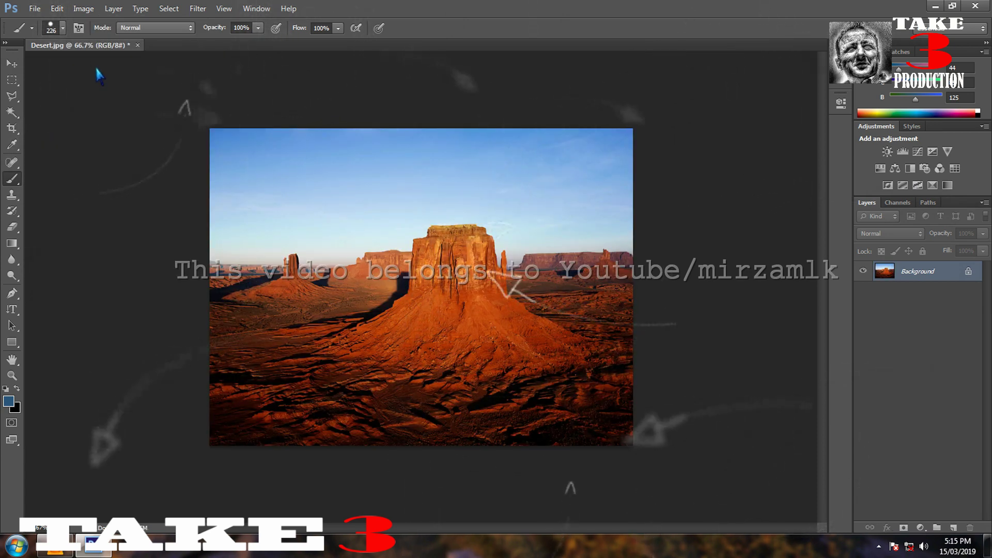
left_click(58, 9)
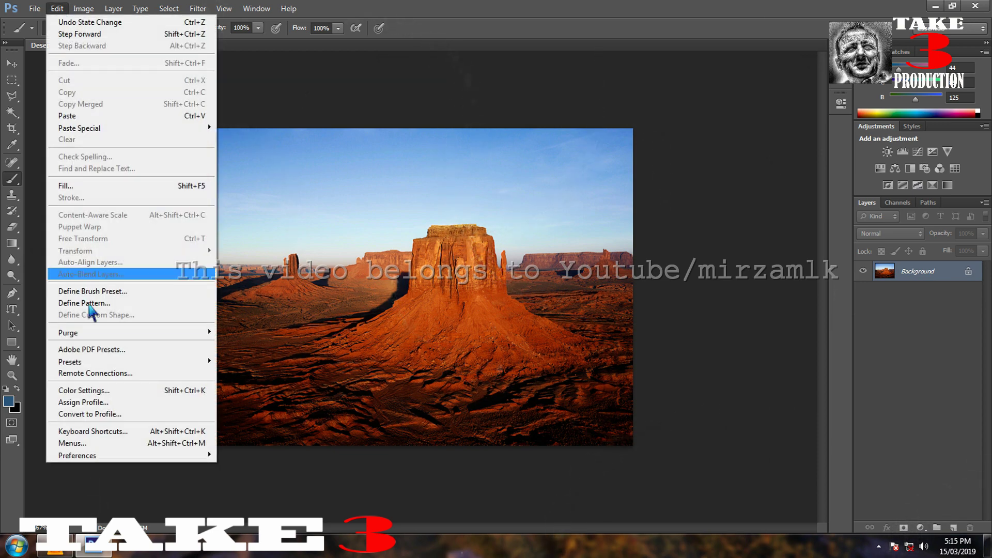
mouse_move(84, 9)
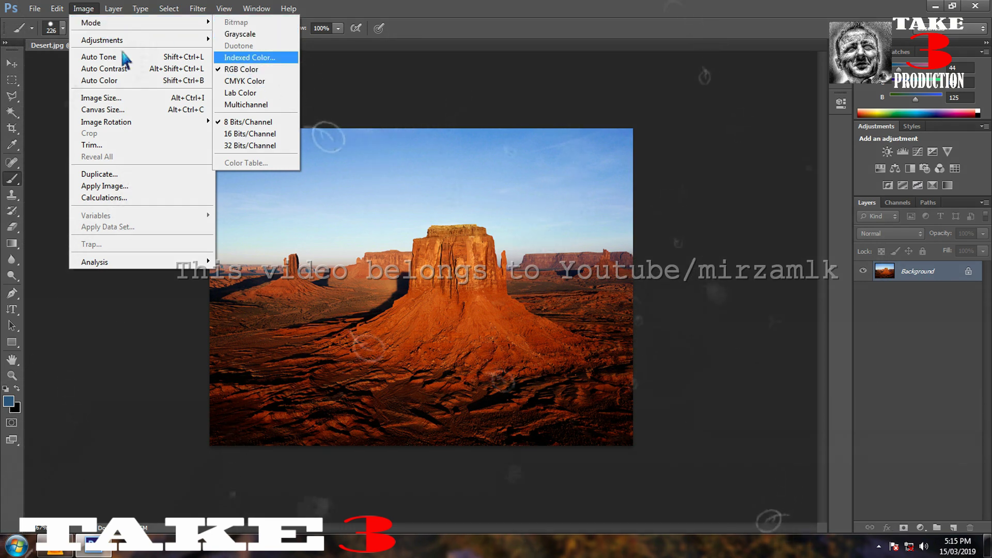
mouse_move(123, 47)
left_click(257, 40)
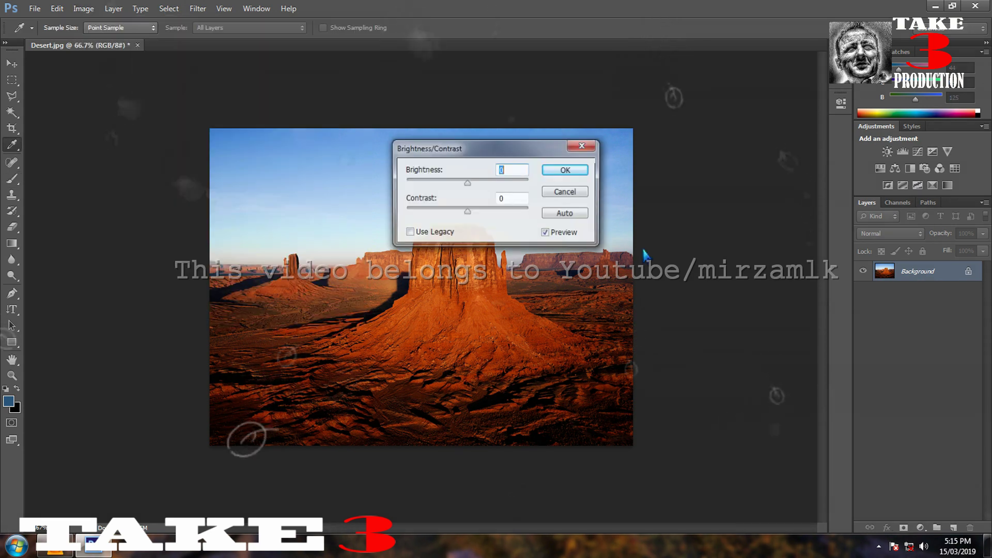
left_click_drag(556, 153, 850, 211)
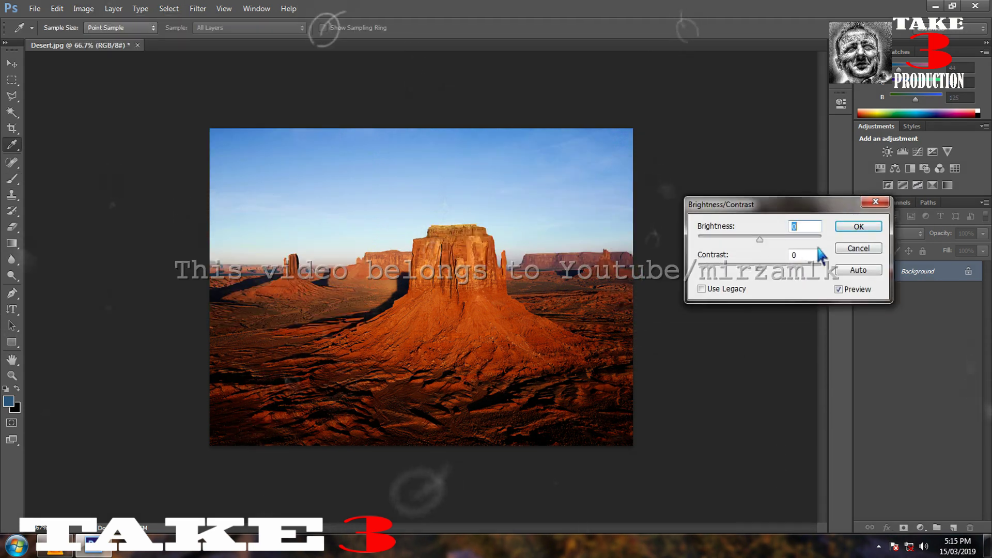
left_click_drag(759, 239, 785, 277)
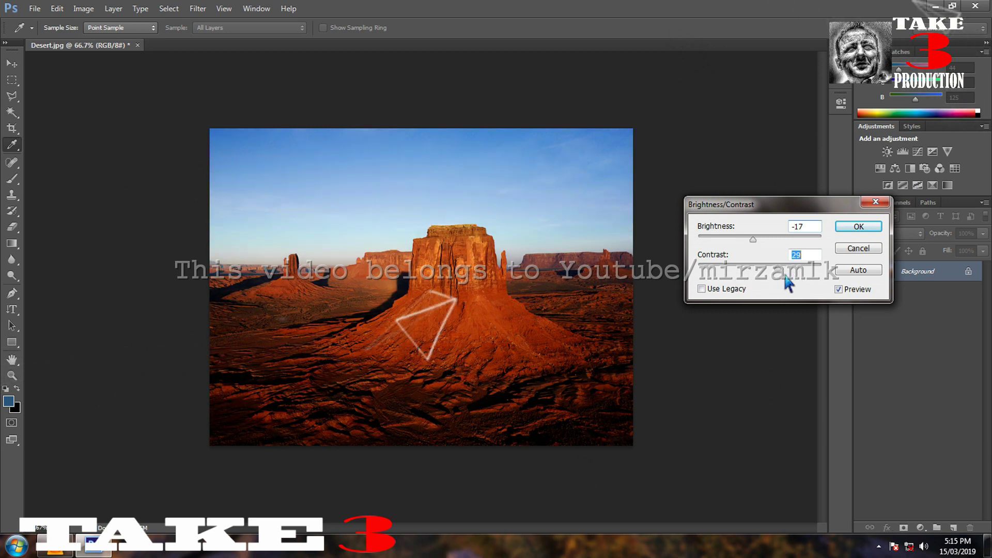
left_click(858, 249)
key("b")
left_click(83, 9)
mouse_move(103, 39)
left_click(264, 51)
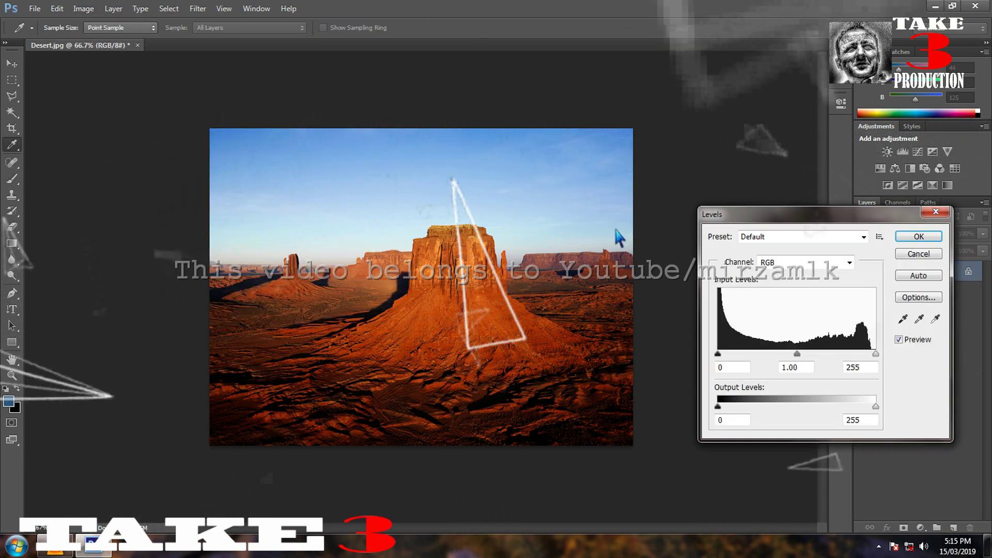
left_click_drag(806, 354, 834, 364)
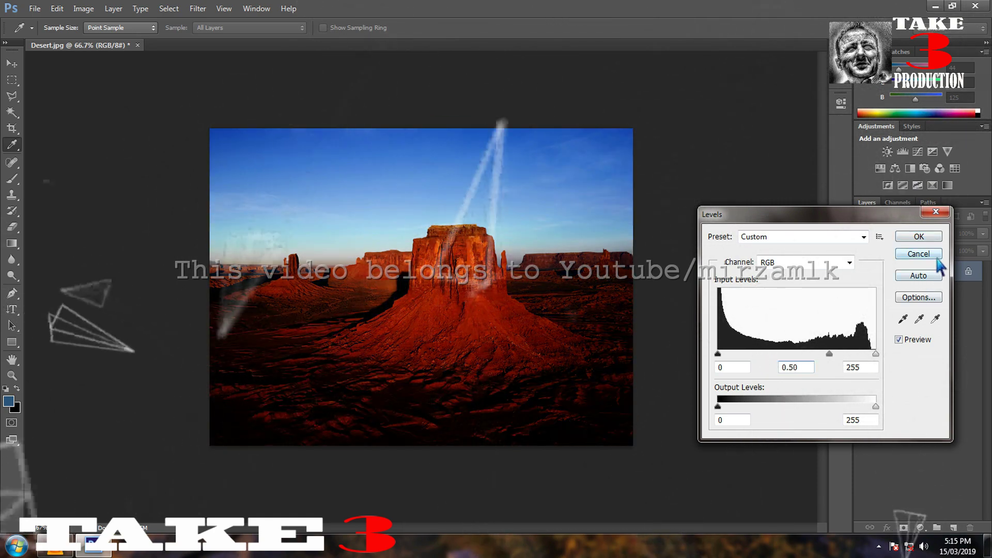
left_click(918, 253)
key("b")
Step: Try shifting the Desert photo's colour balance, then cancel the adjustment
left_click(94, 11)
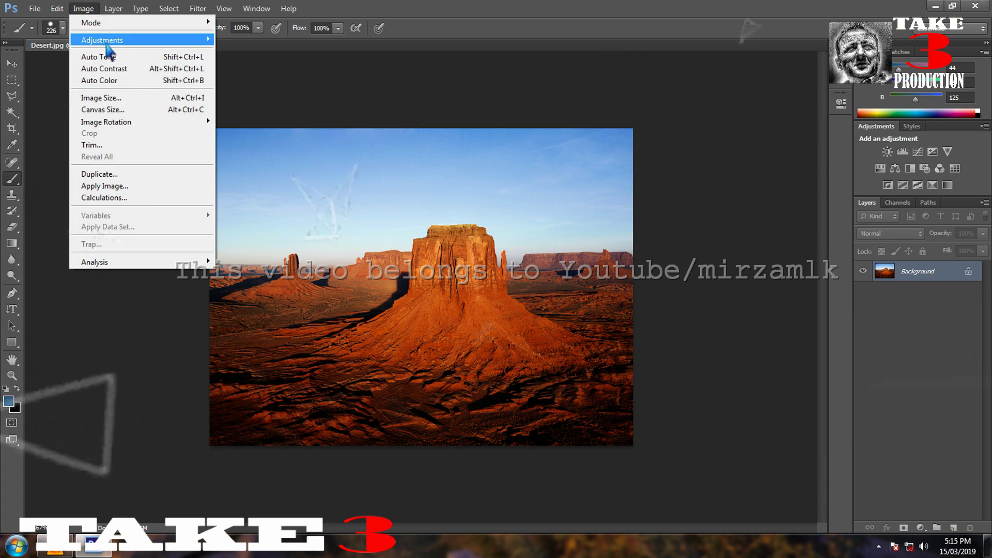
mouse_move(106, 40)
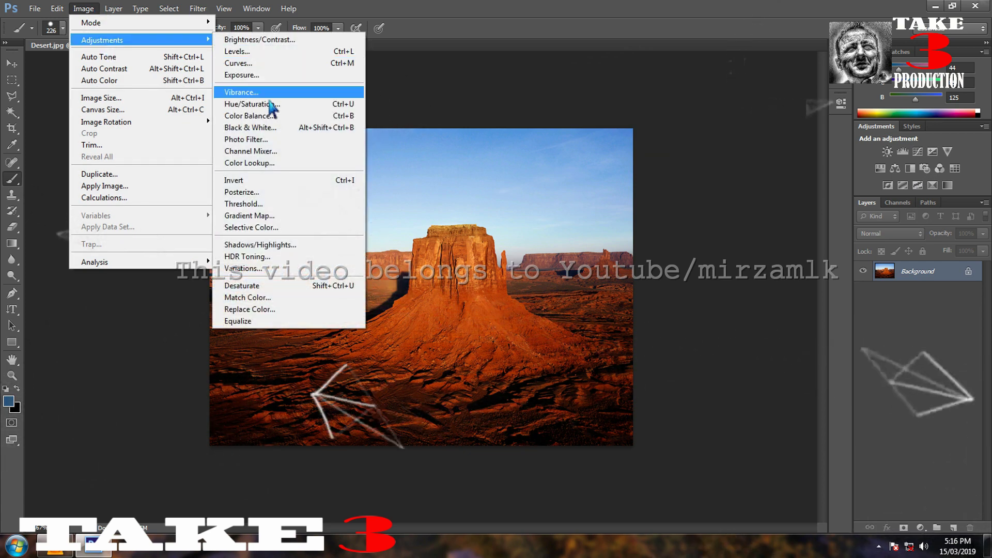
left_click(279, 118)
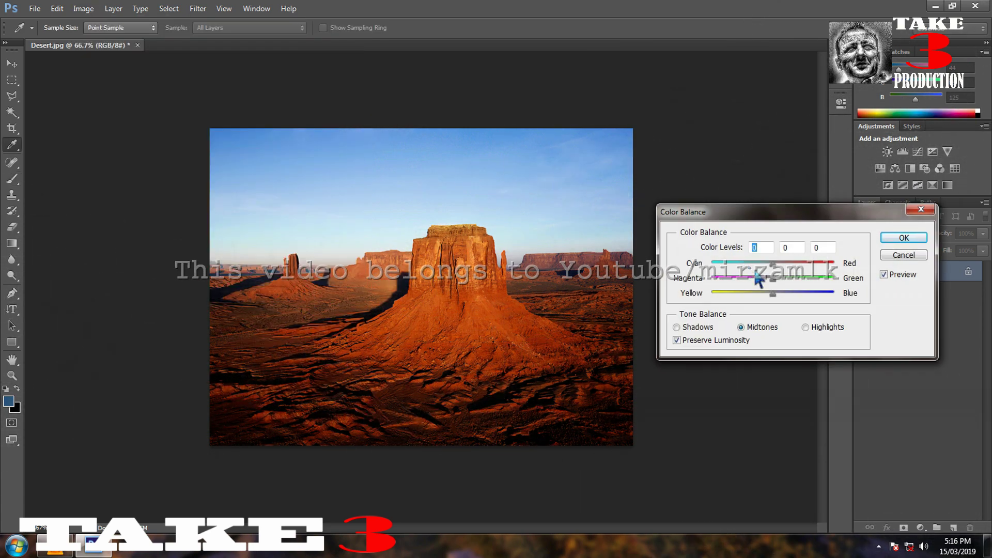
left_click_drag(779, 294, 745, 293)
left_click(897, 258)
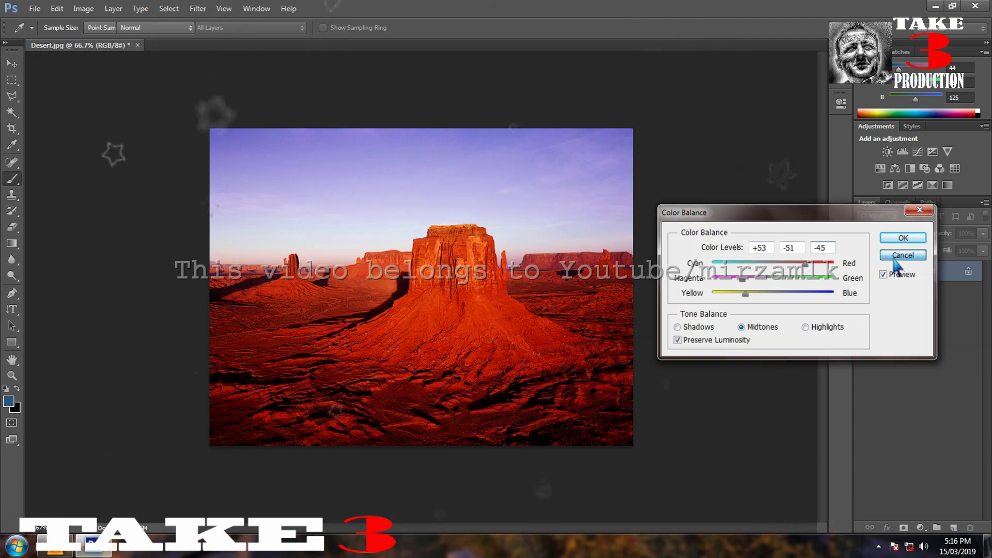
Step: Close Desert.jpg without saving the changes
key("b")
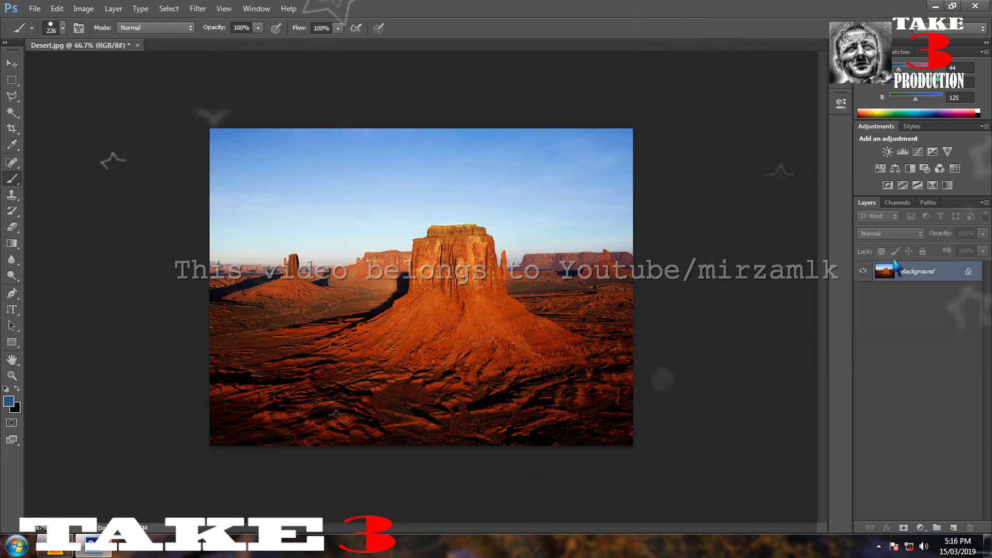
left_click(137, 44)
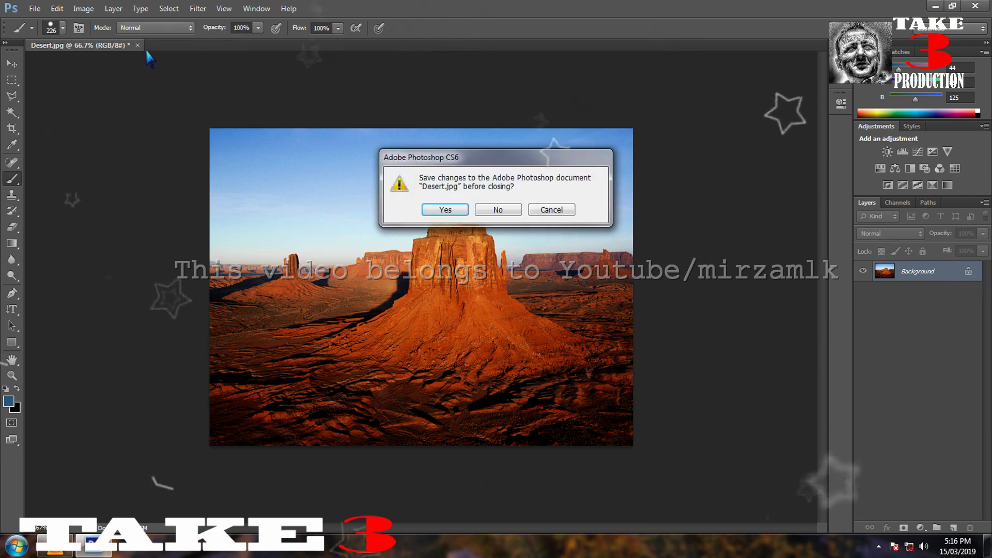
left_click(498, 212)
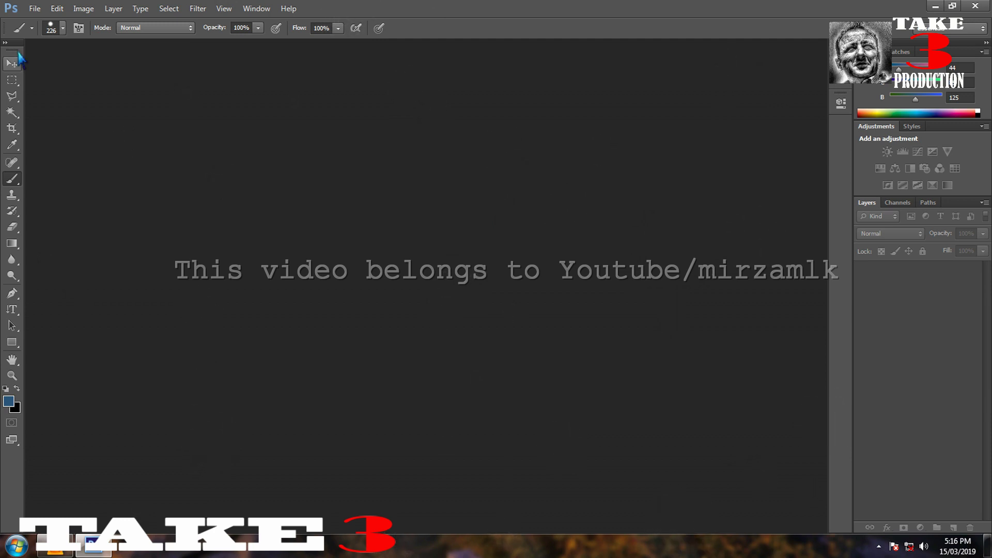
Step: Open Penguins.jpg from Sample Pictures
left_click(35, 9)
left_click(29, 32)
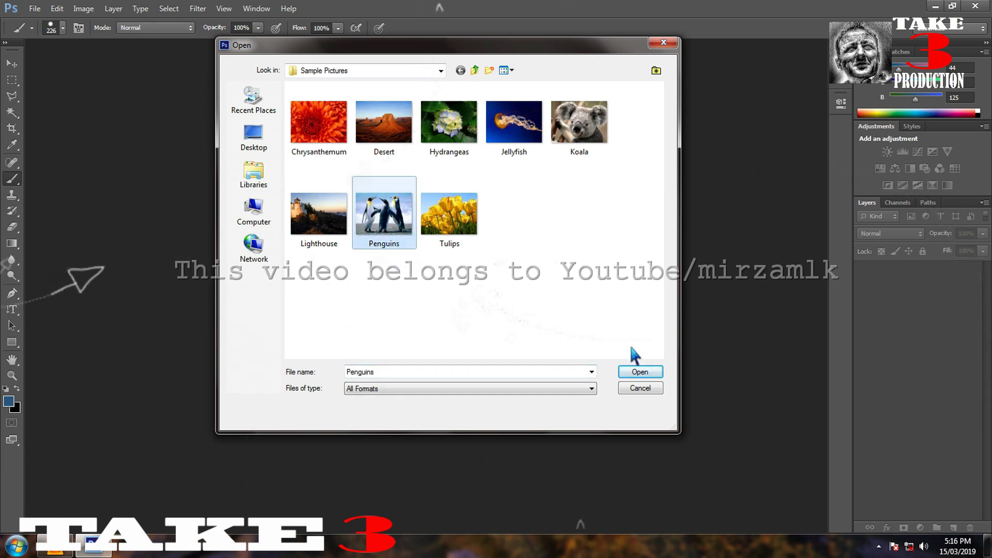
left_click(637, 373)
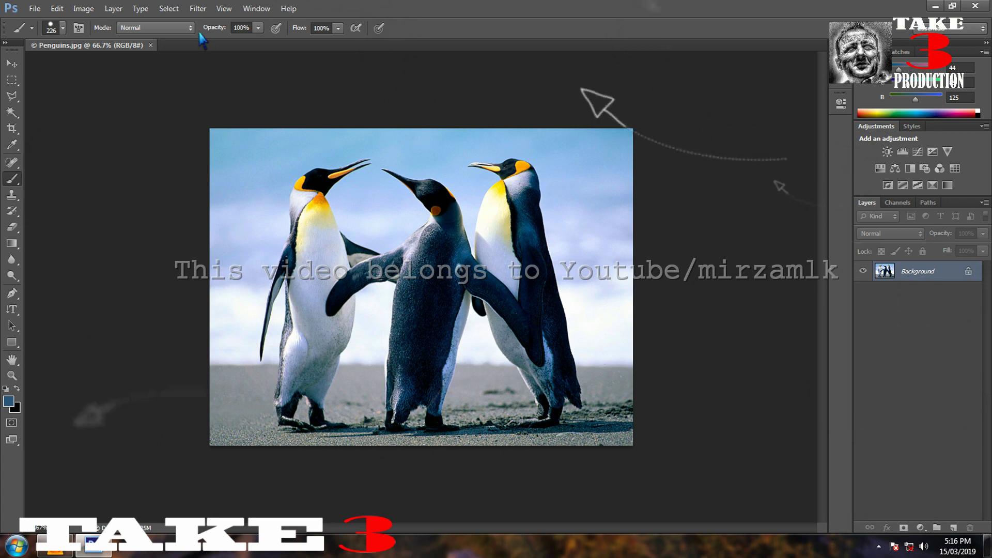
Step: Zoom the Penguins photo in to 100% actual pixels
left_click(225, 9)
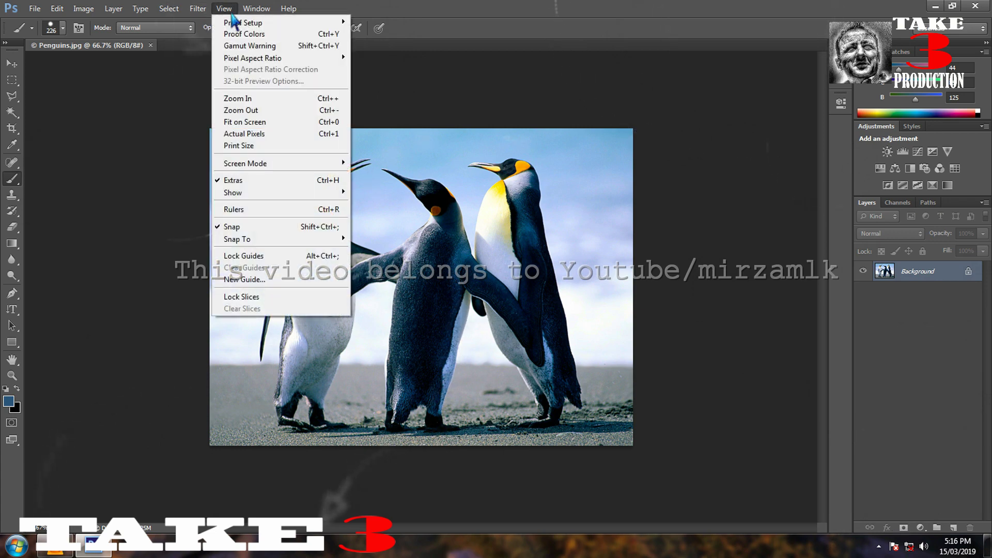
left_click(283, 101)
left_click(224, 9)
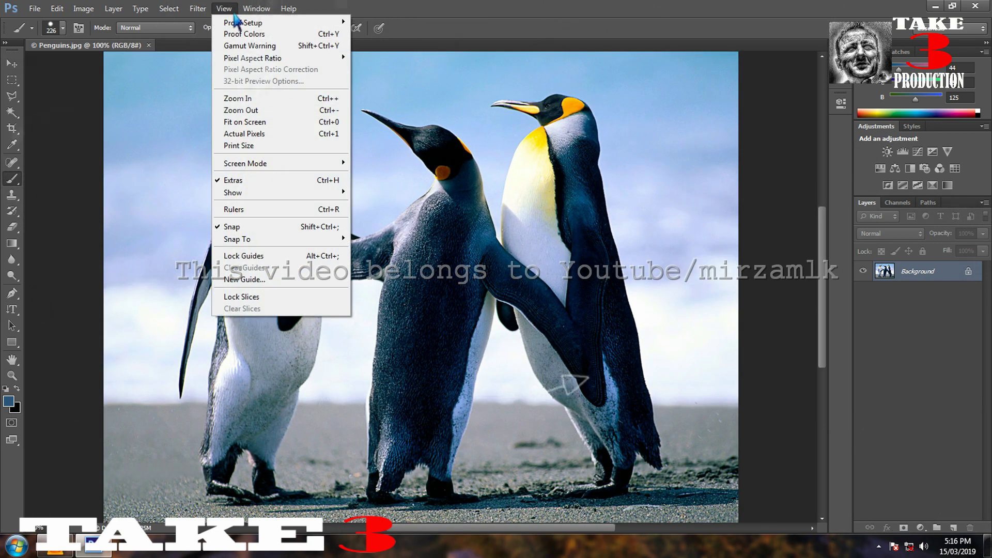
left_click(272, 134)
left_click(263, 136)
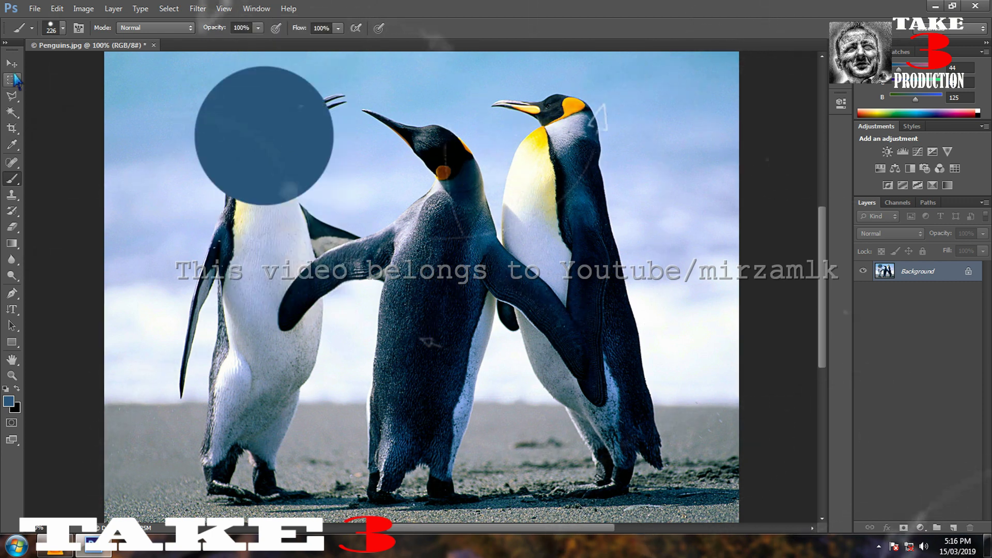
Step: Undo the accidental blue brush dab and display the image at print size
left_click(12, 63)
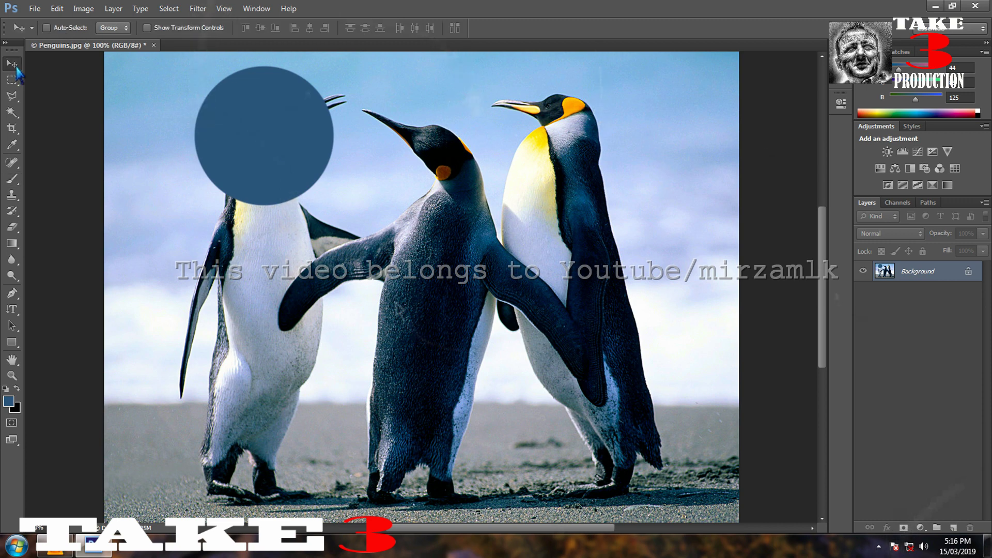
left_click(58, 8)
left_click(72, 18)
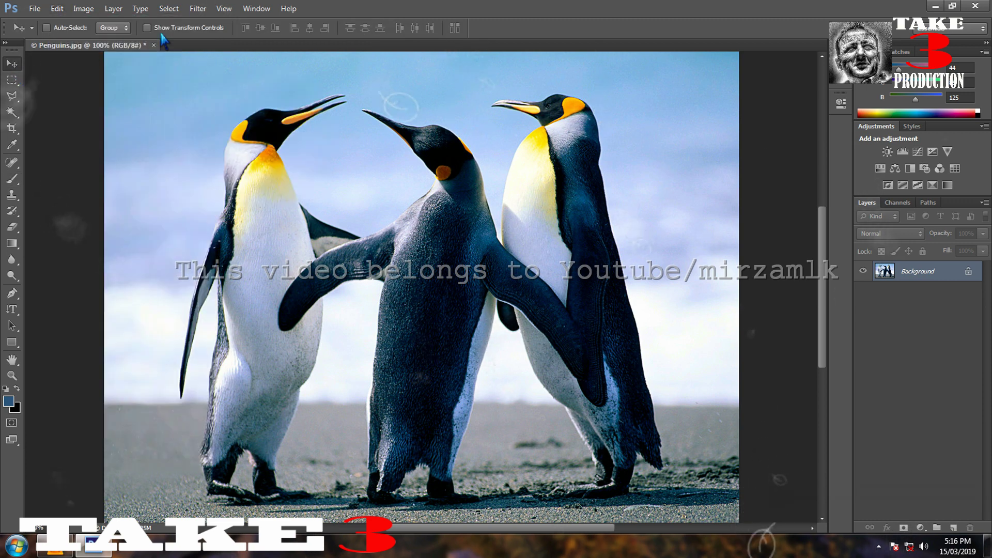
left_click(224, 9)
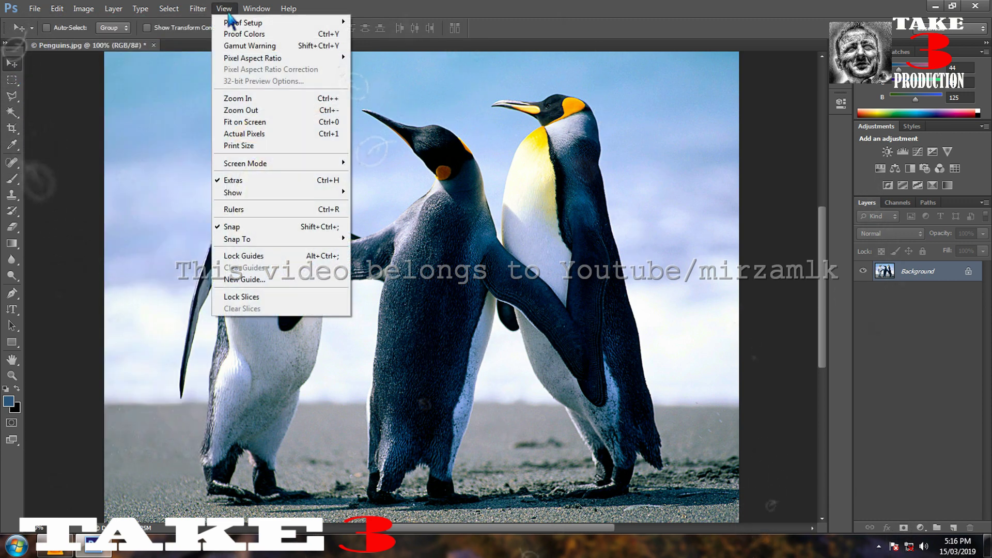
left_click(270, 136)
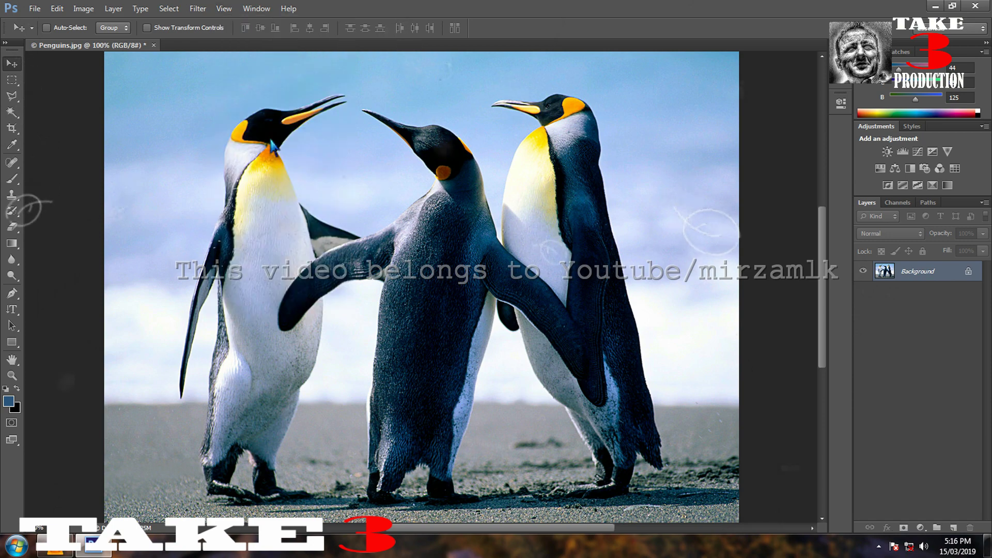
left_click(226, 9)
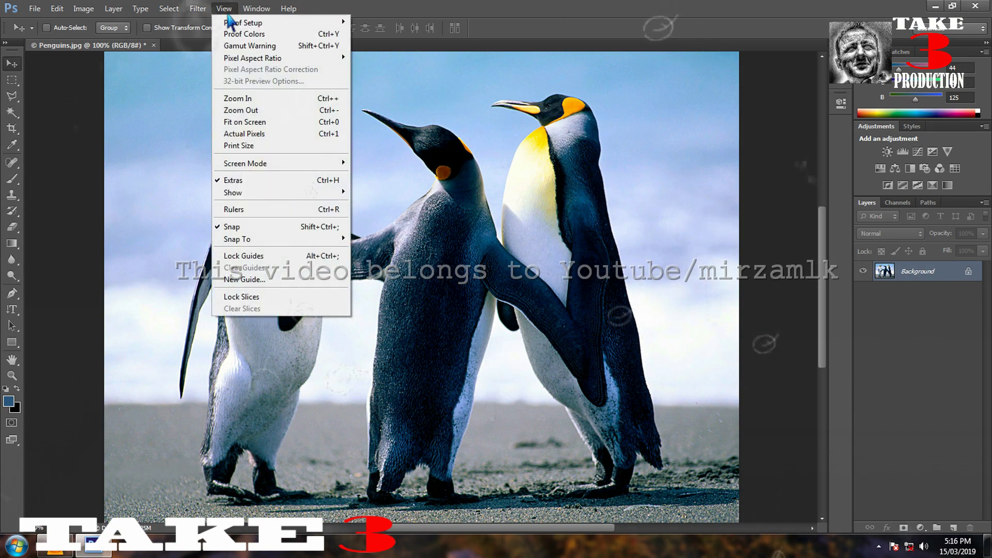
left_click(264, 146)
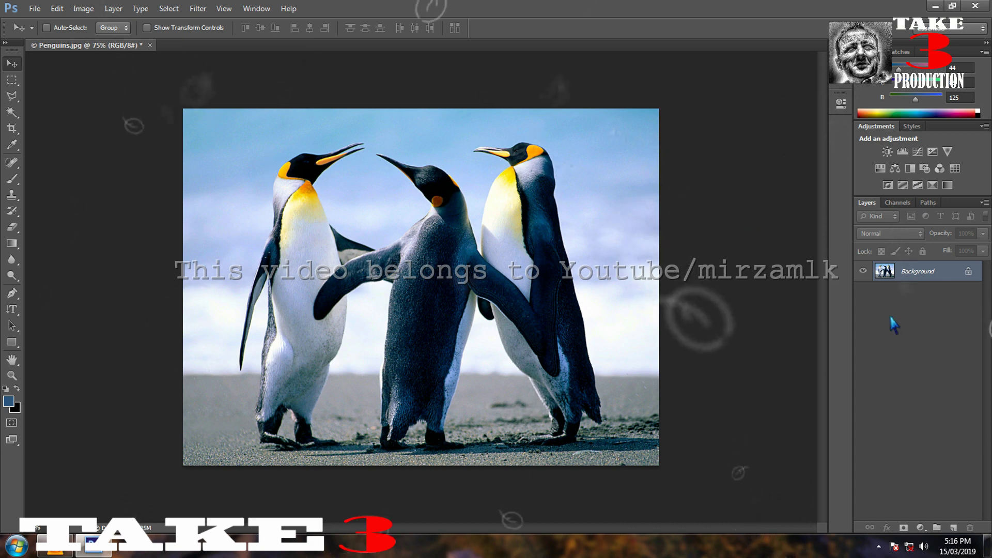
Step: Duplicate the Background layer to create a Background copy layer
right_click(911, 275)
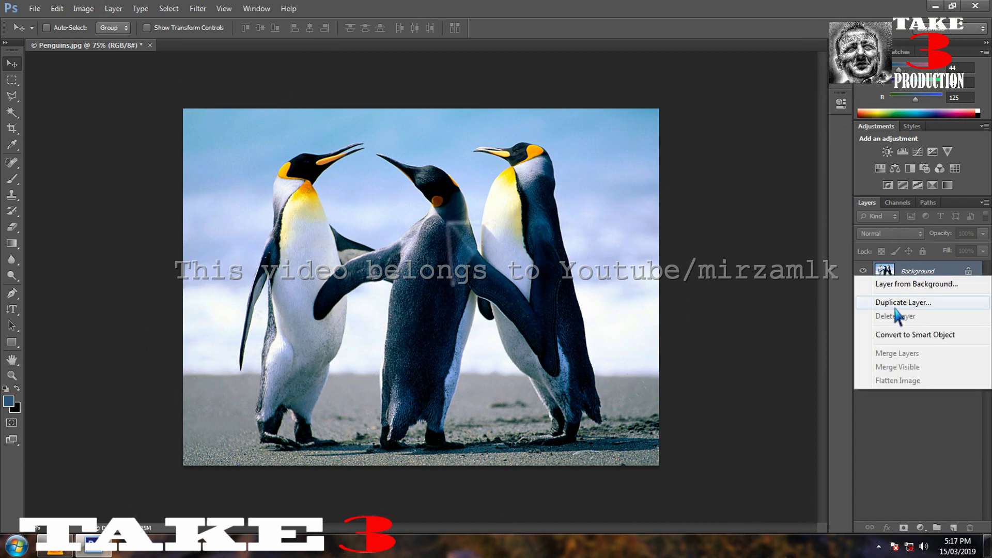
left_click(895, 303)
left_click(602, 168)
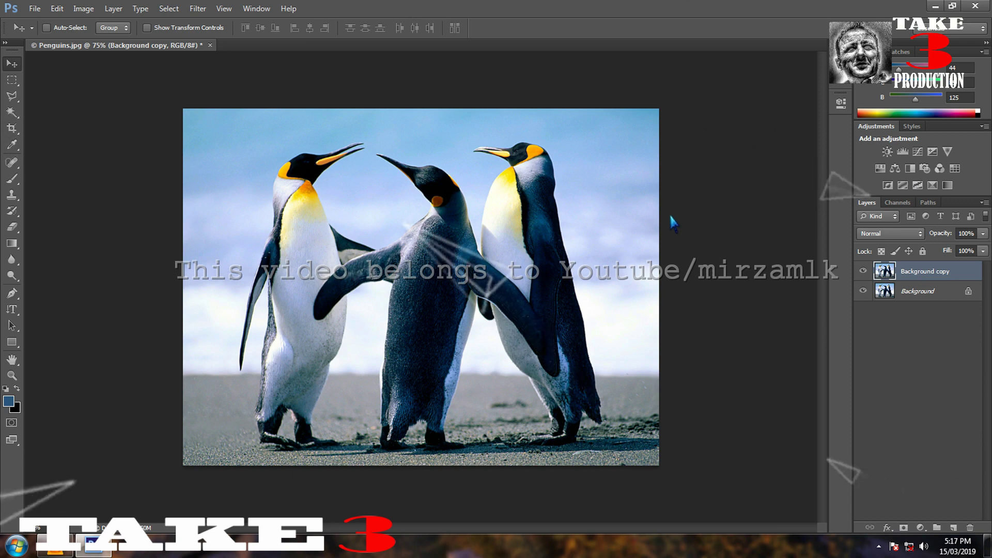
Step: Save the layered image as Penguins.psd with maximum compatibility
left_click(34, 8)
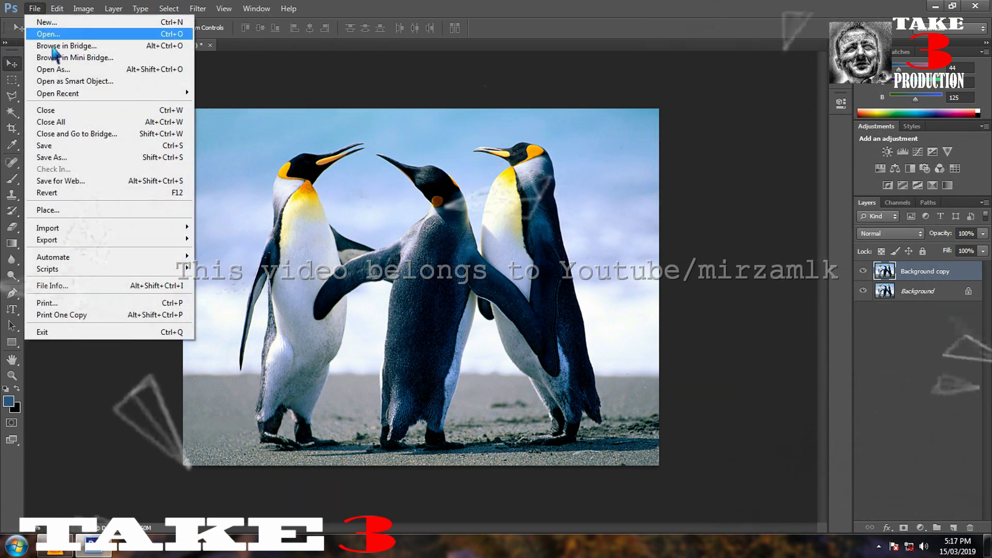
left_click(66, 157)
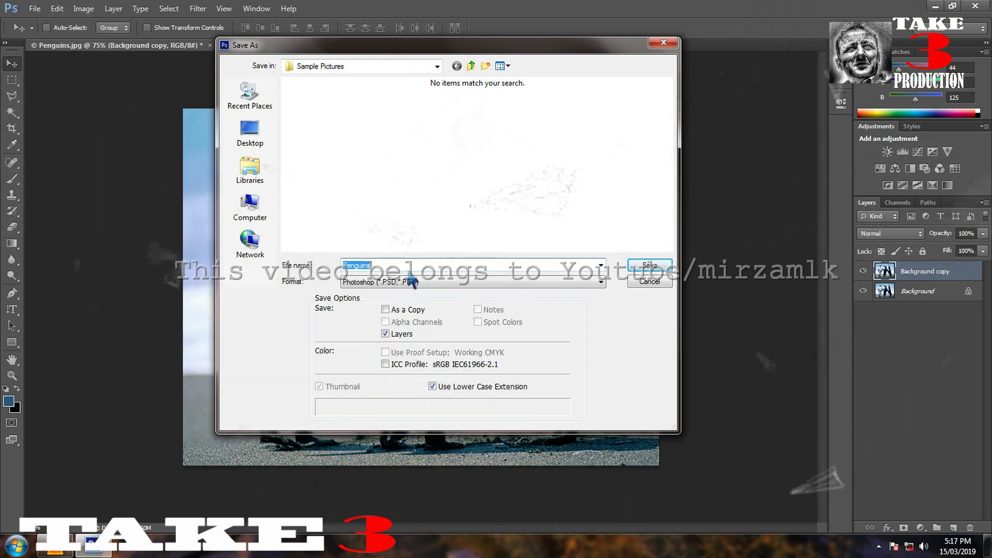
left_click(434, 281)
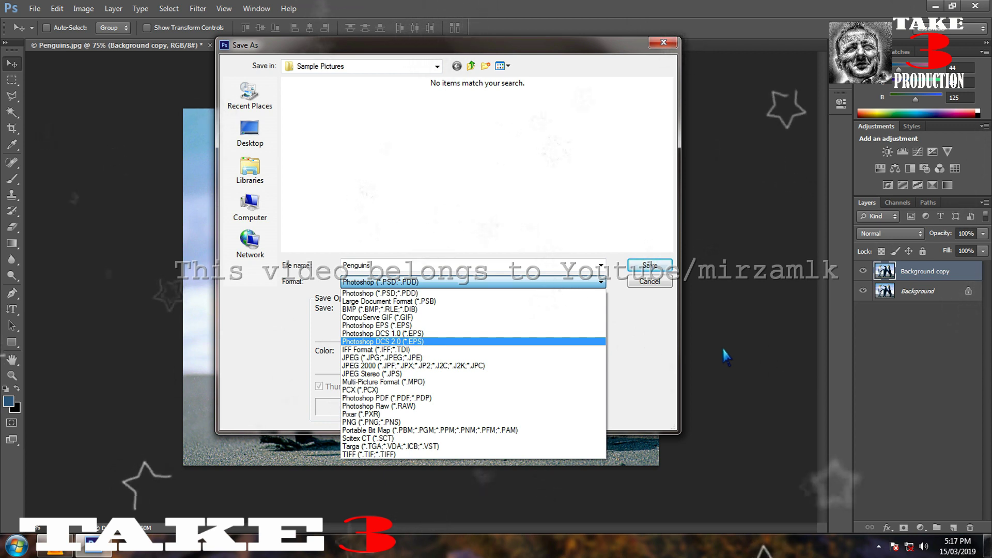
left_click(456, 293)
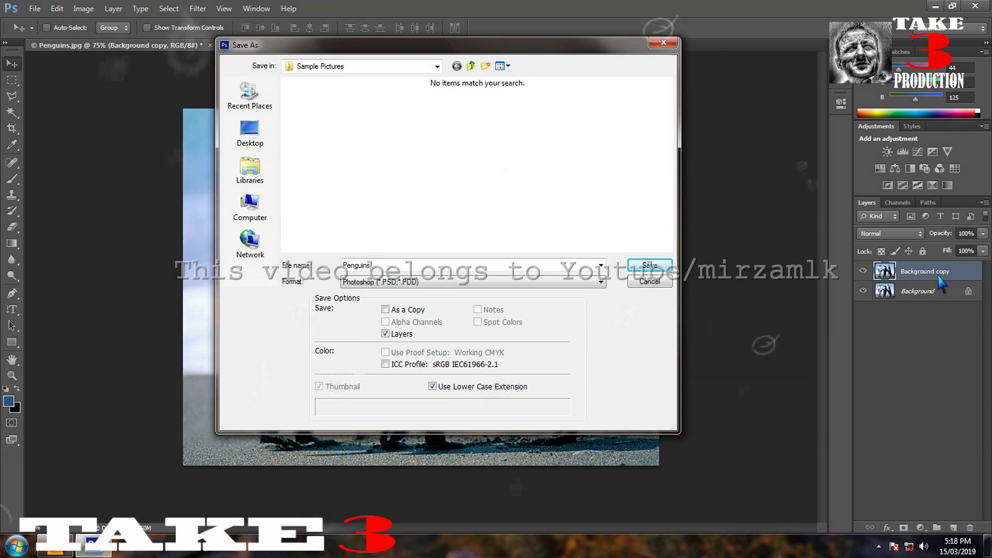
left_click(651, 269)
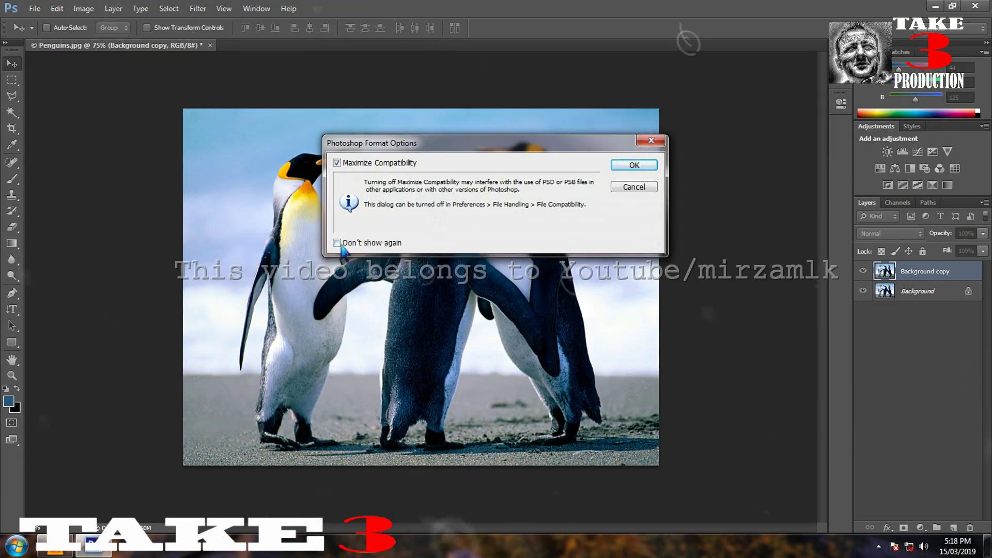
left_click(655, 166)
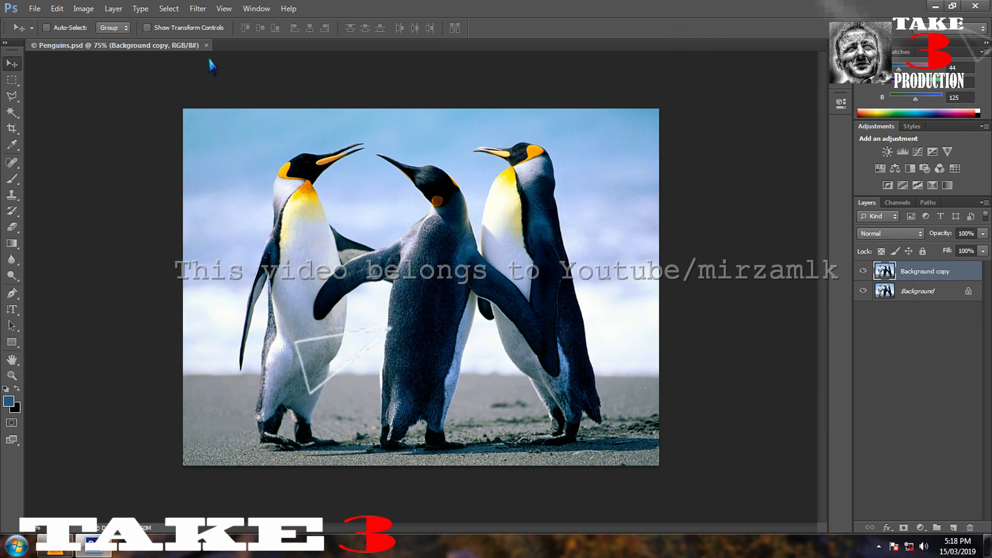
Step: Close Penguins.psd and reopen the original Penguins.jpg from Sample Pictures
left_click(206, 45)
left_click(35, 8)
left_click(47, 34)
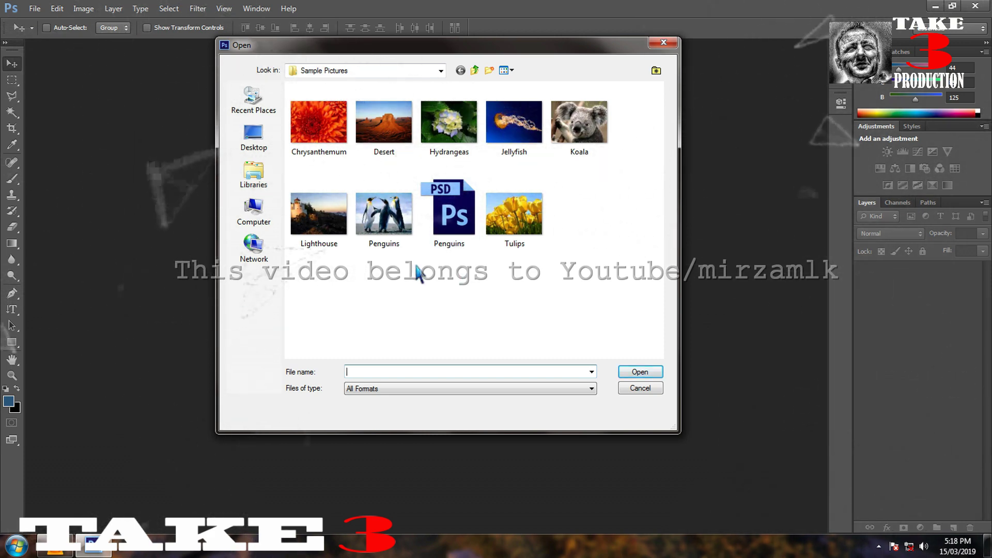
left_click(405, 235)
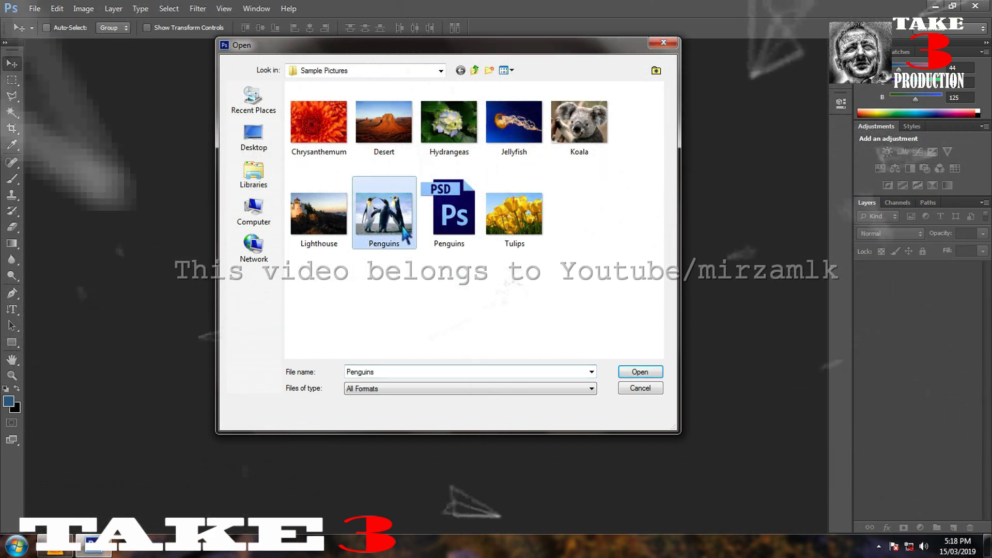
left_click(639, 371)
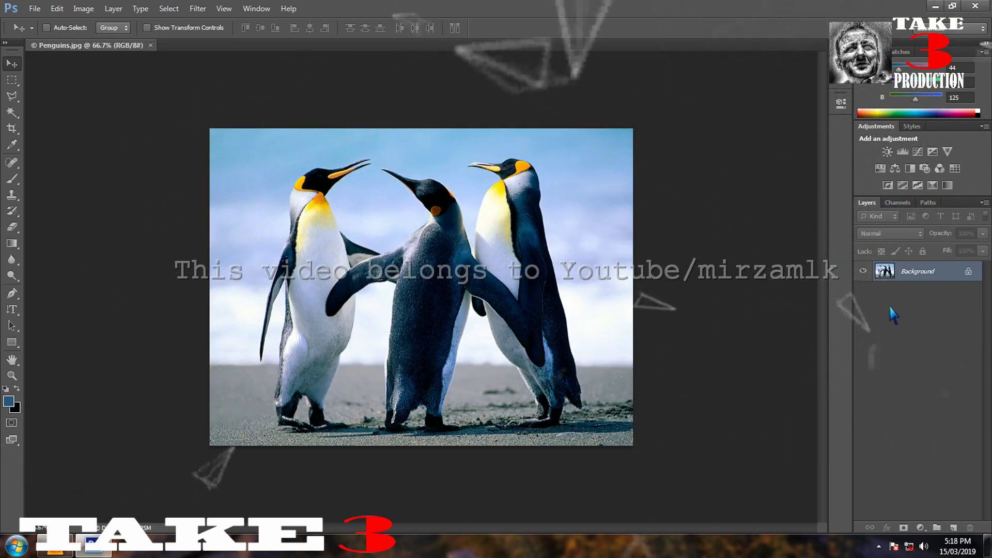
Step: Open the layered Penguins.psd from Sample Pictures as well
left_click(34, 8)
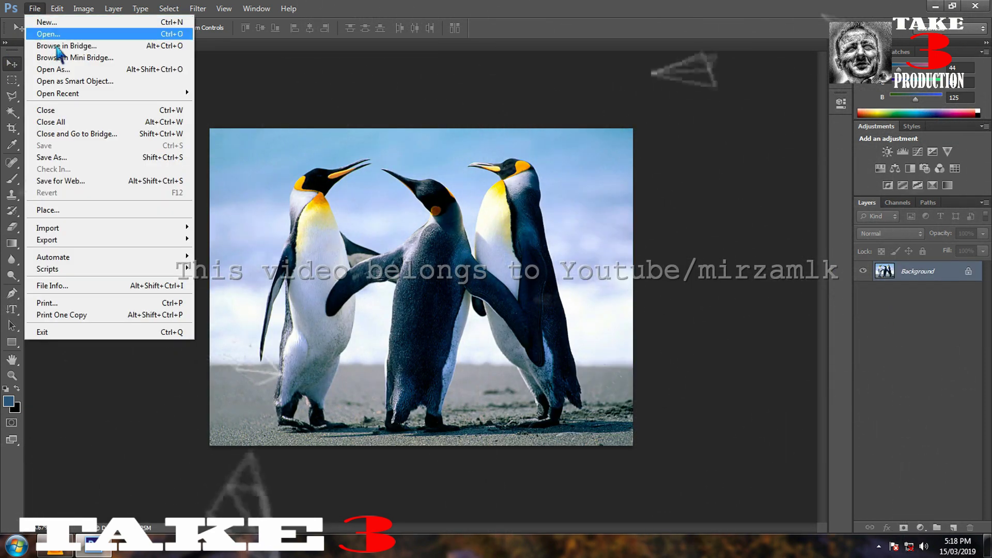
left_click(57, 34)
left_click(471, 229)
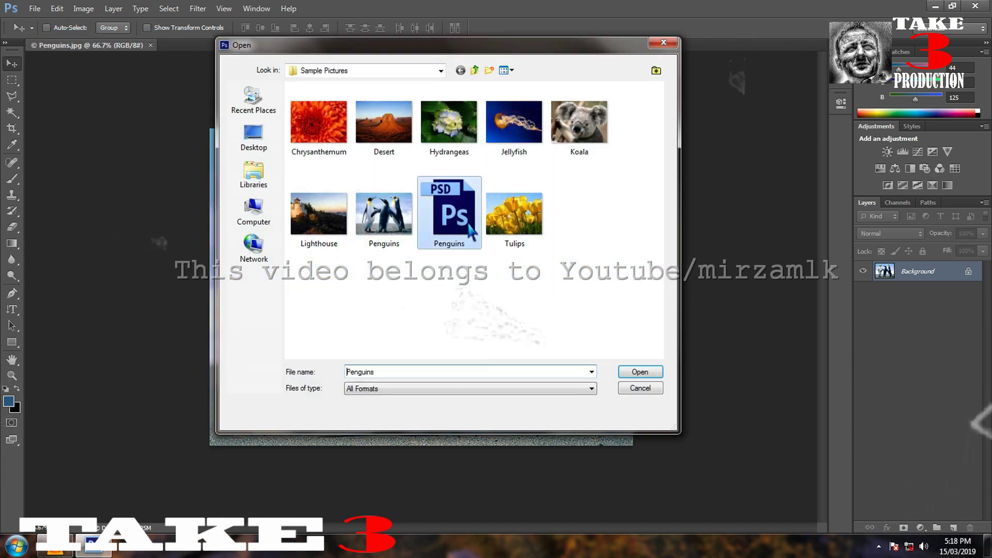
left_click(657, 374)
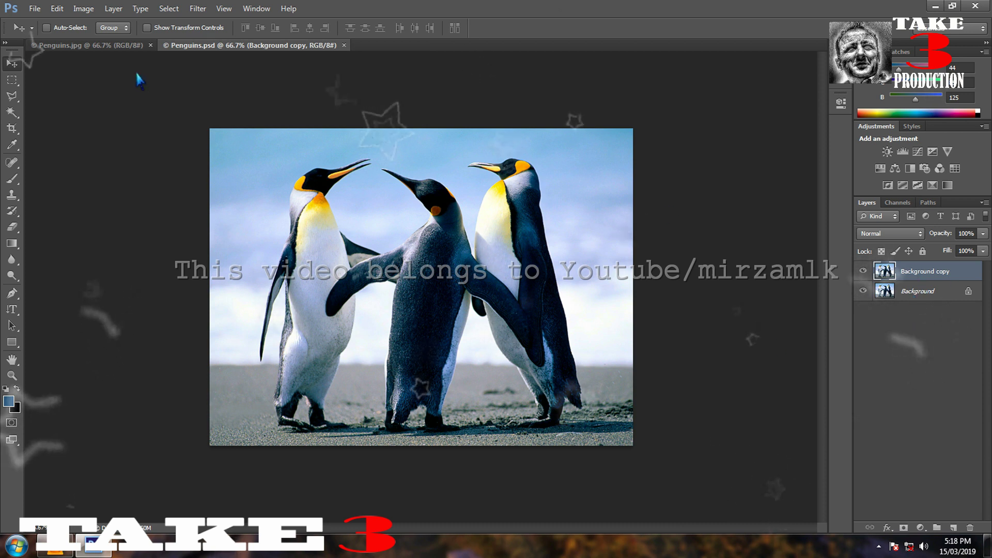
Step: Close the Penguins.jpg document so only the PSD remains
left_click(125, 46)
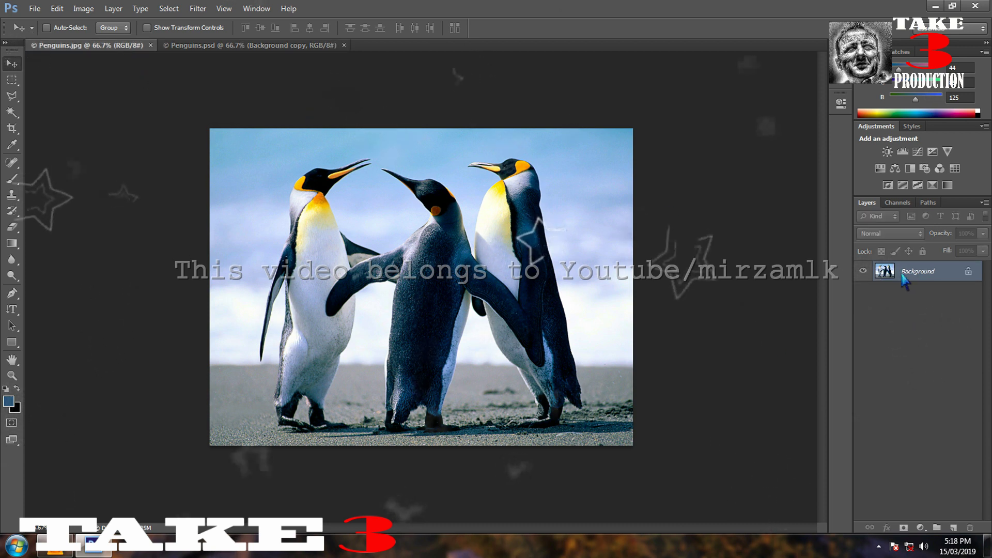
left_click(248, 46)
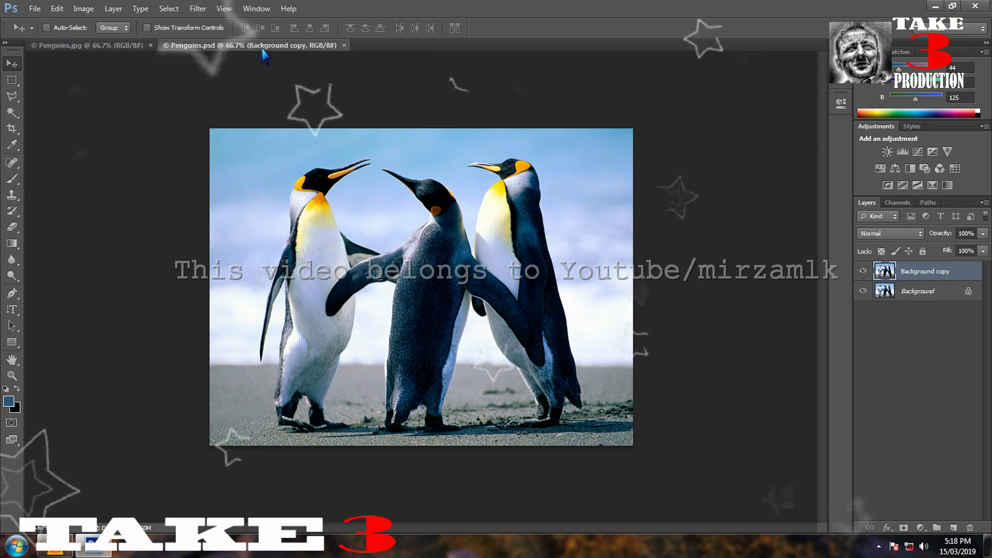
left_click(139, 48)
left_click(151, 45)
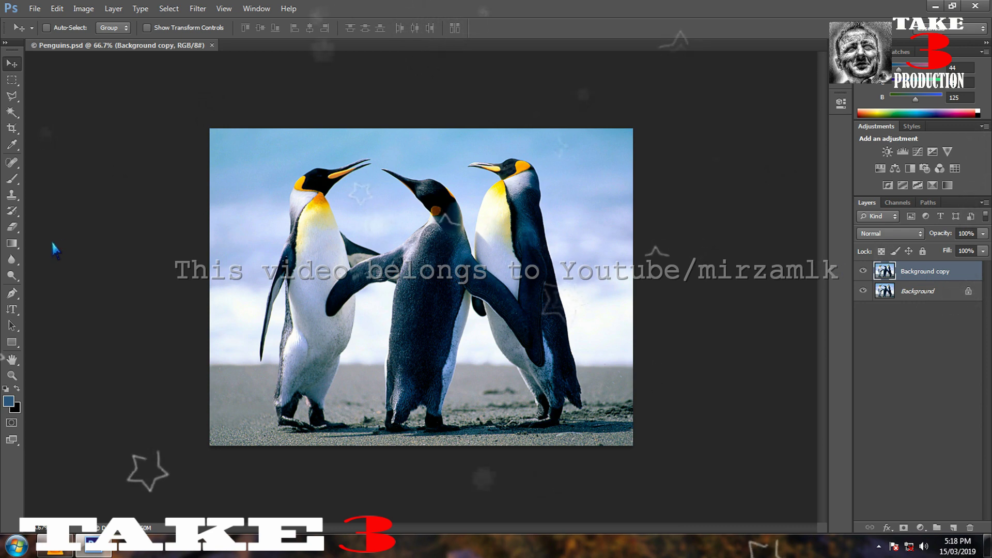
Step: Fill the Background copy layer with solid black
left_click(65, 12)
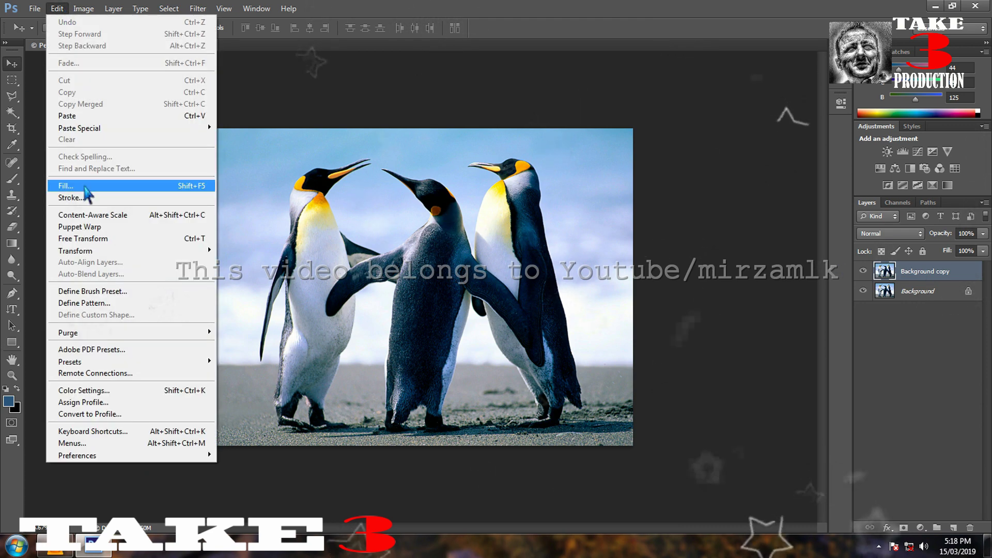
left_click(206, 194)
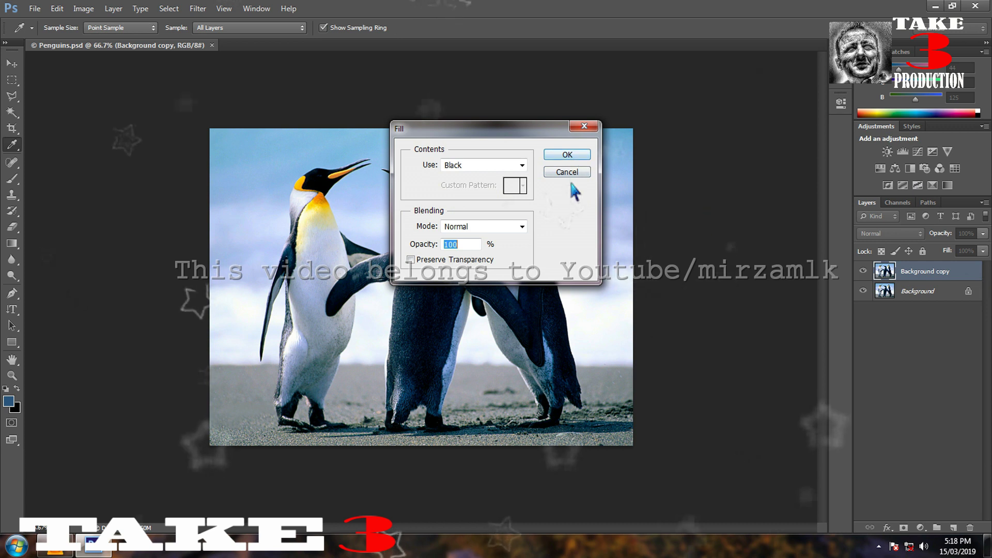
left_click(567, 172)
key("v")
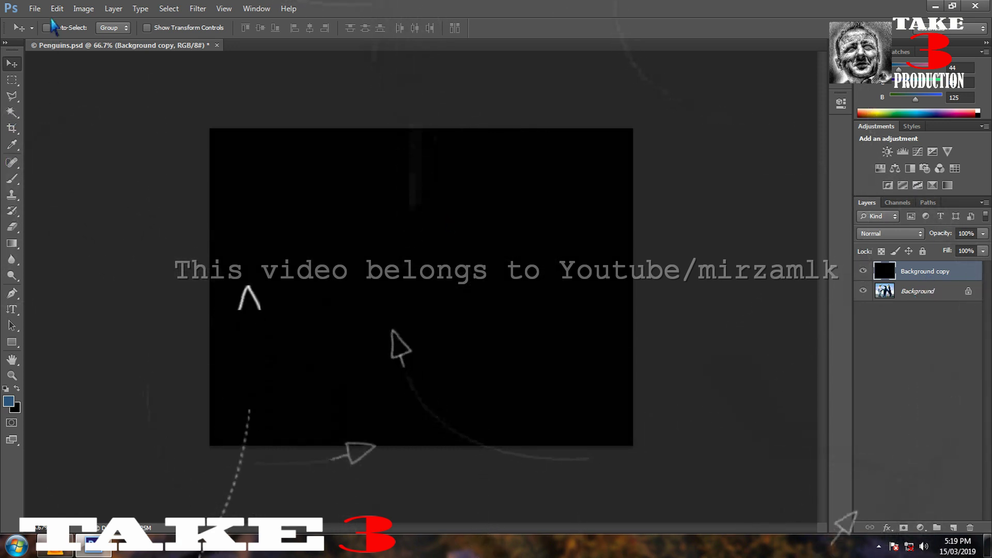
Step: Save over Penguins.psd, confirming replacement of the existing file
left_click(35, 9)
left_click(66, 157)
double_click(310, 139)
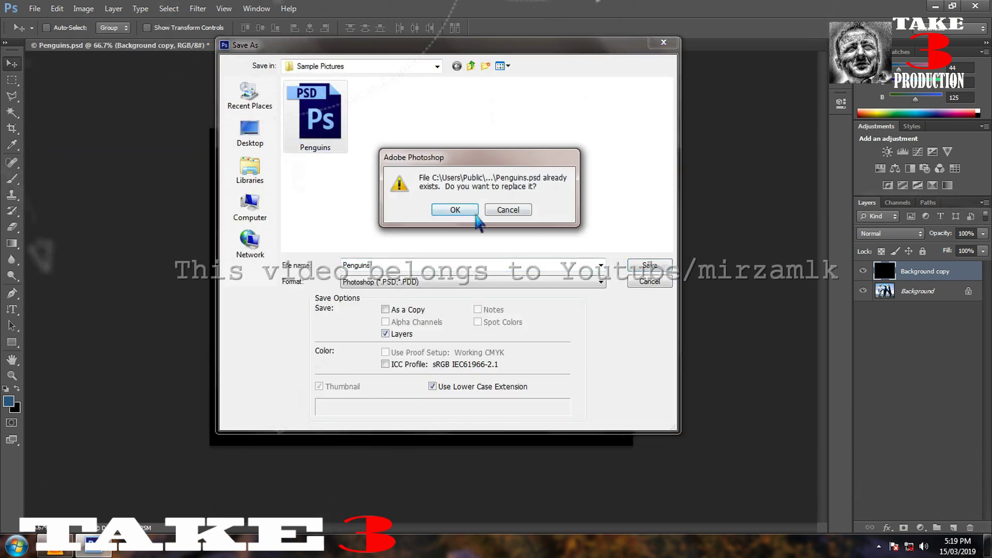
left_click(471, 211)
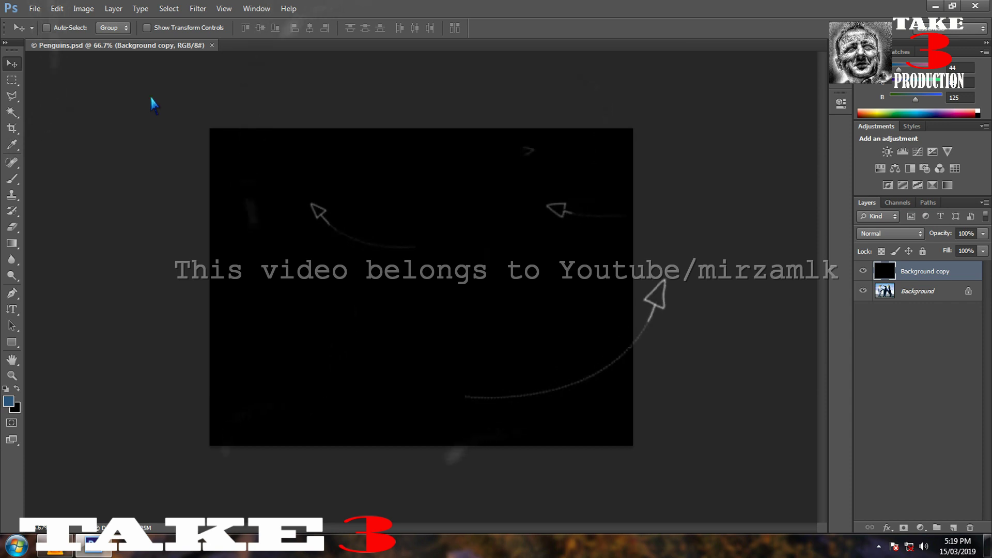
Step: Close and reopen Penguins.psd, then toggle the black Background copy layer's visibility off and back on
left_click(212, 45)
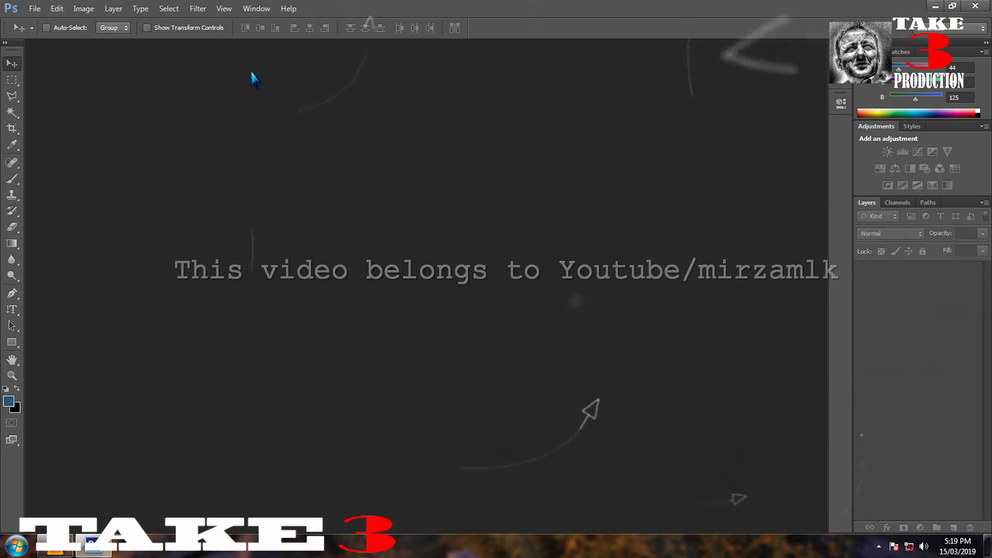
left_click(34, 8)
left_click(58, 36)
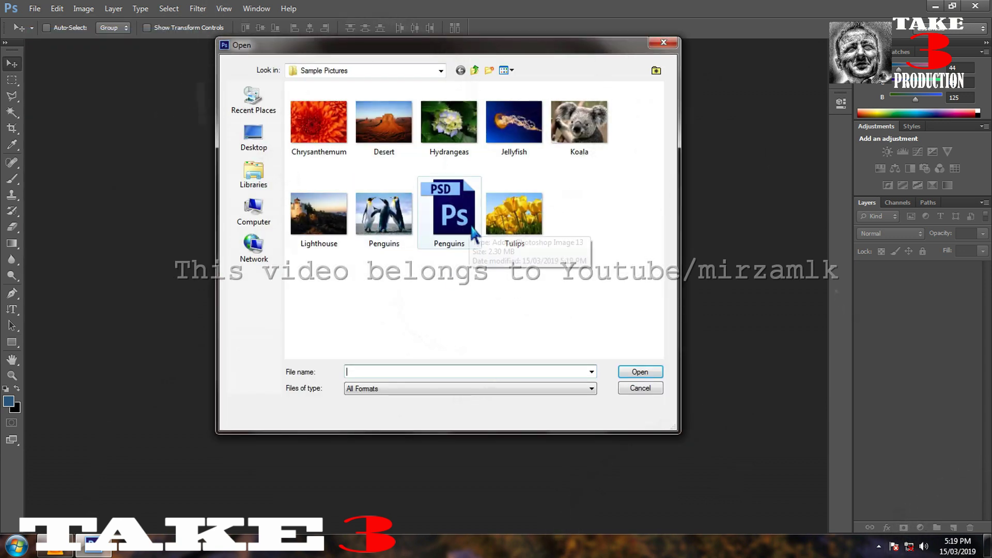
double_click(472, 233)
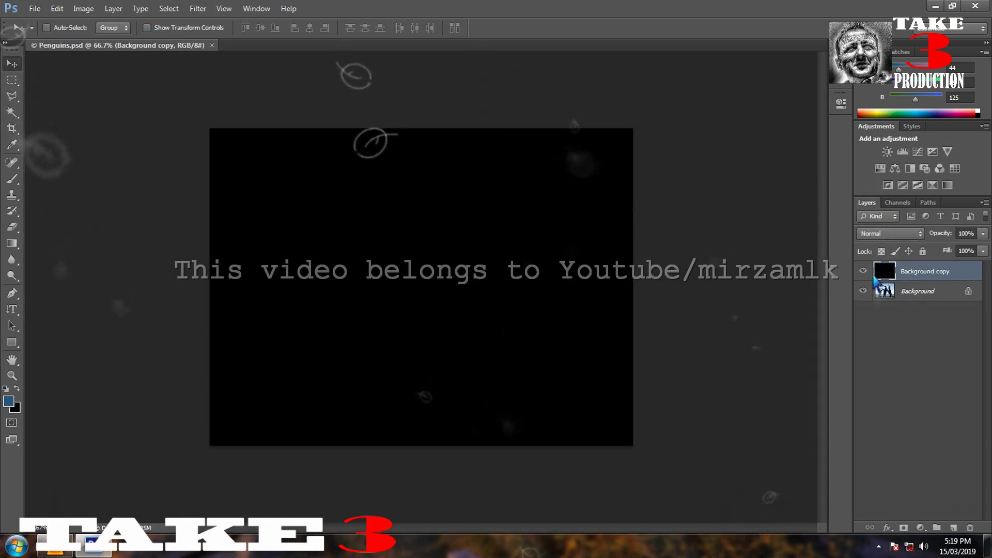
left_click(873, 276)
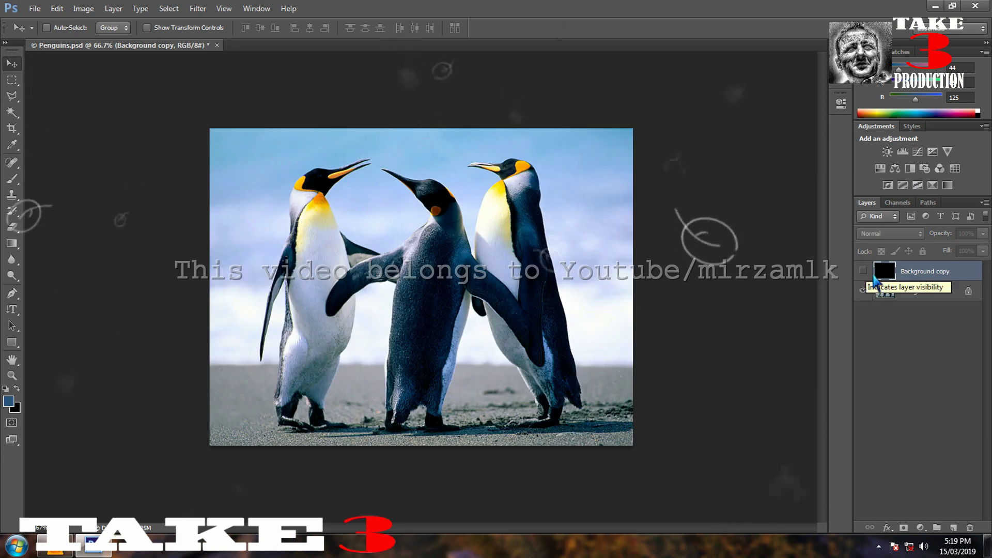
left_click(873, 276)
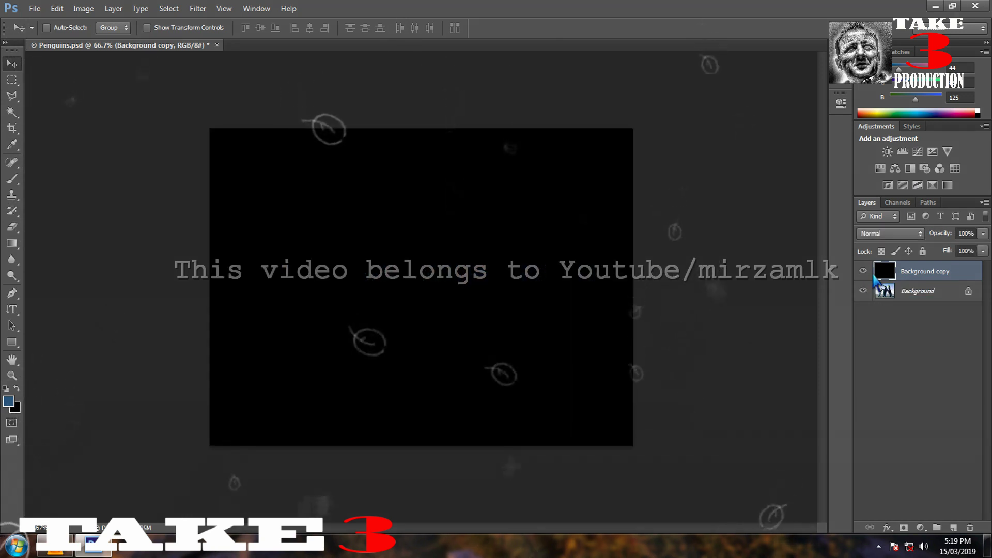
Step: Delete the black Background copy layer from the Layers panel and confirm with Yes
right_click(927, 277)
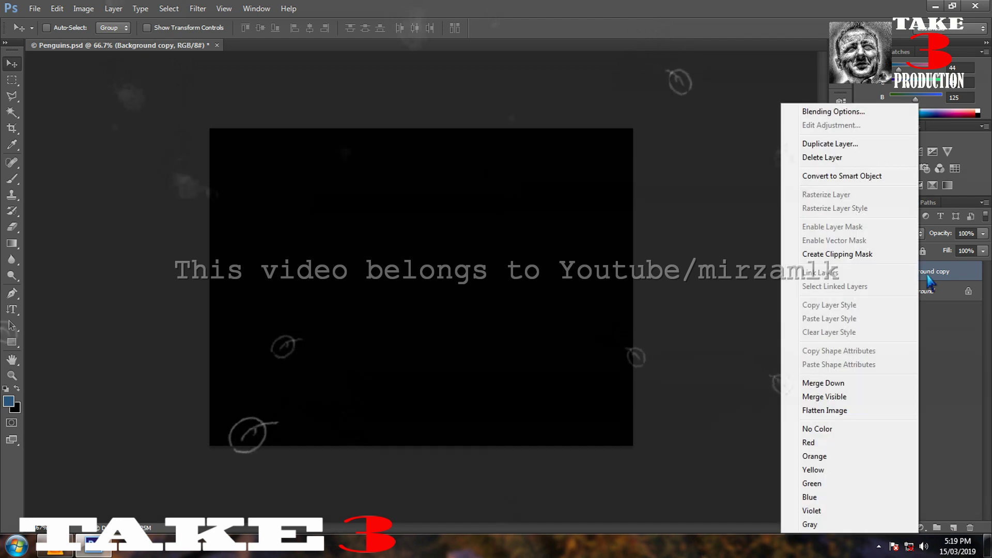
left_click(823, 157)
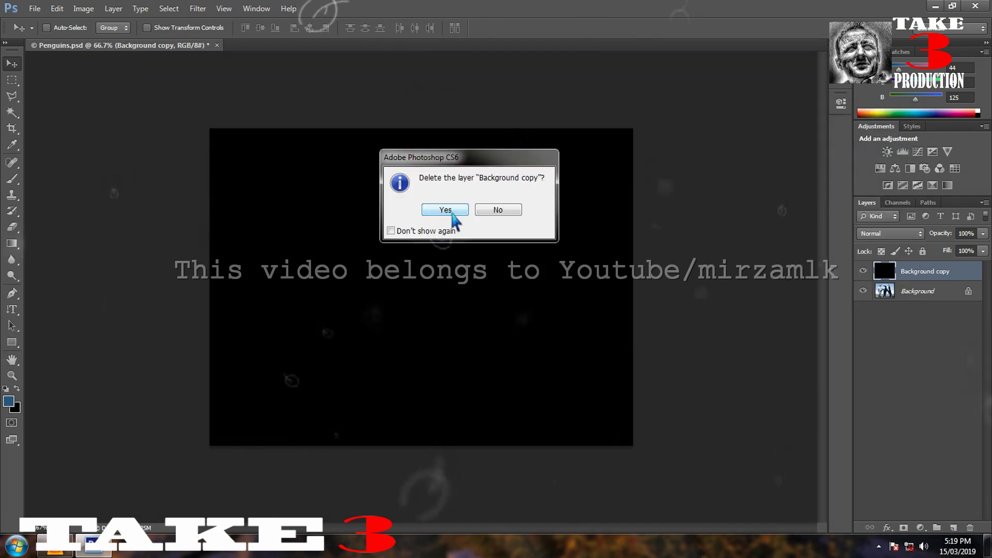
left_click(454, 209)
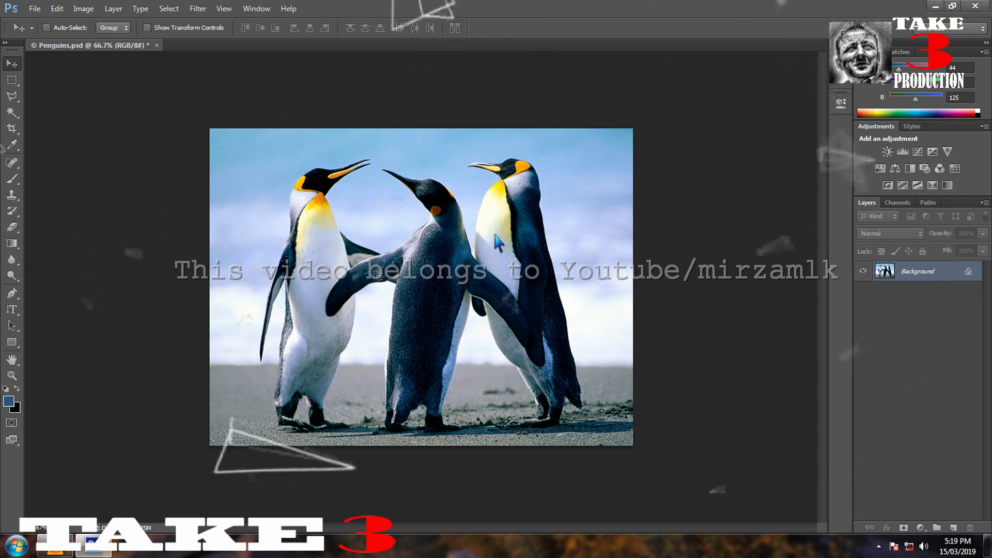
Step: Convert the penguin photo to black-and-white with the Black & White adjustment
left_click(83, 9)
mouse_move(106, 39)
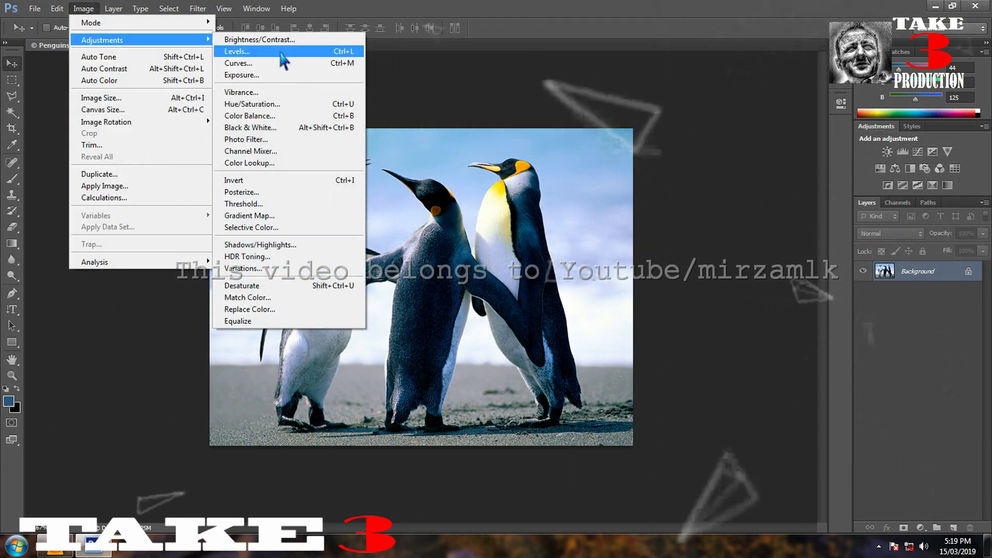
left_click(287, 139)
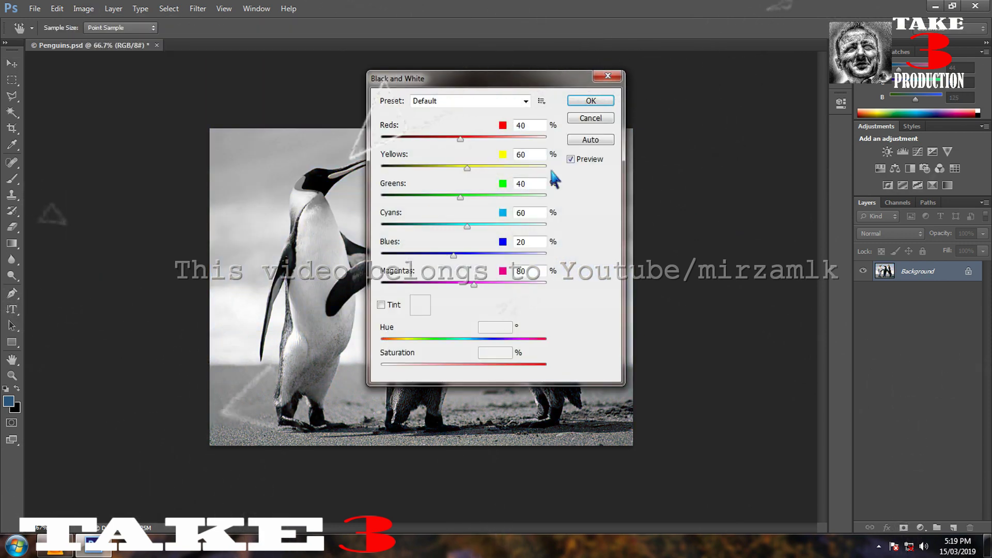
left_click(607, 102)
Step: Darken the photo with Brightness/Contrast set to -58 brightness and slightly lowered contrast
left_click(83, 8)
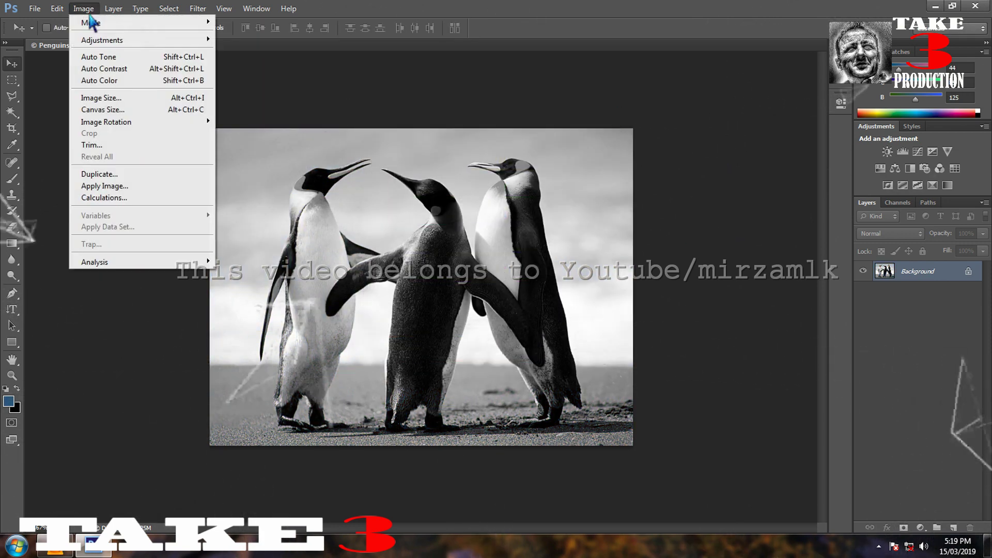
mouse_move(102, 40)
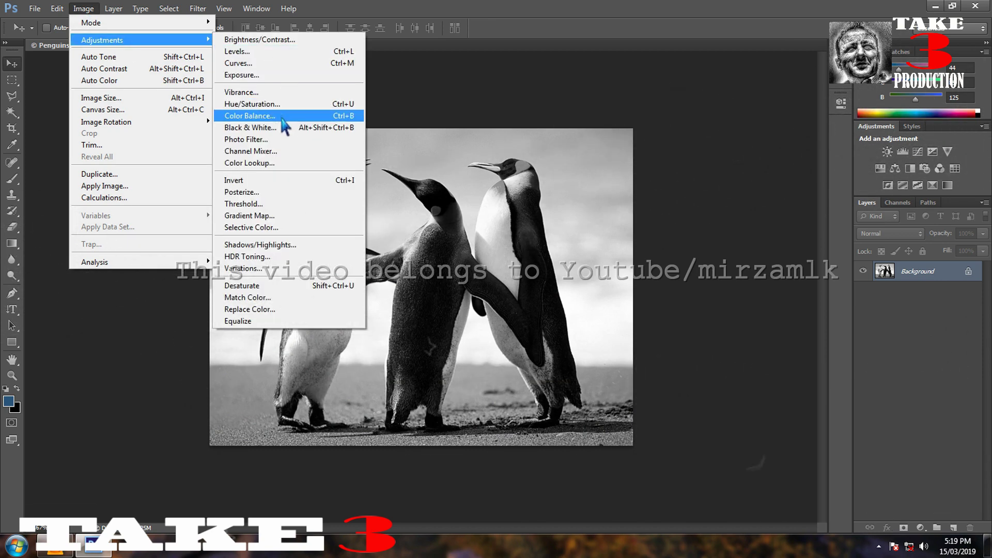
left_click(296, 44)
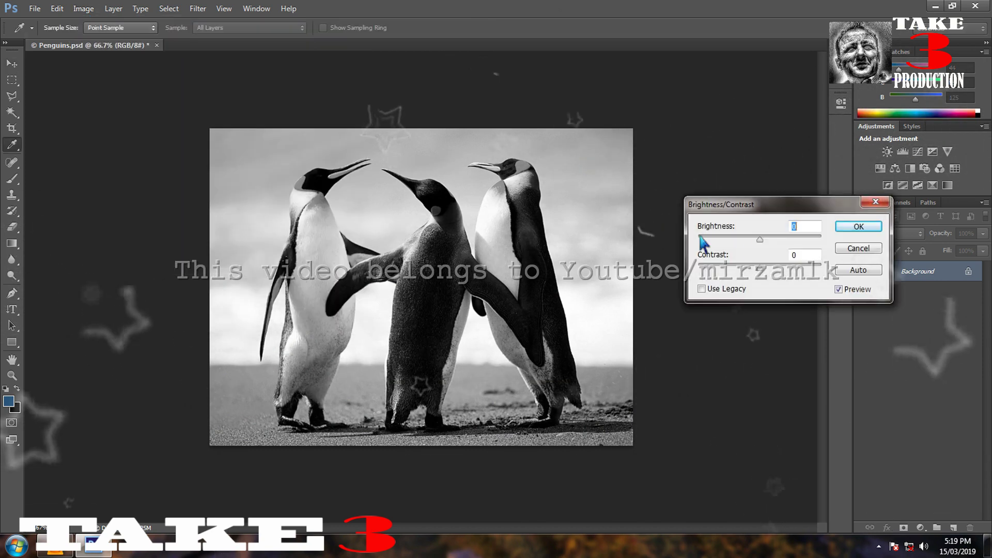
left_click_drag(762, 241, 741, 240)
left_click_drag(763, 272, 754, 273)
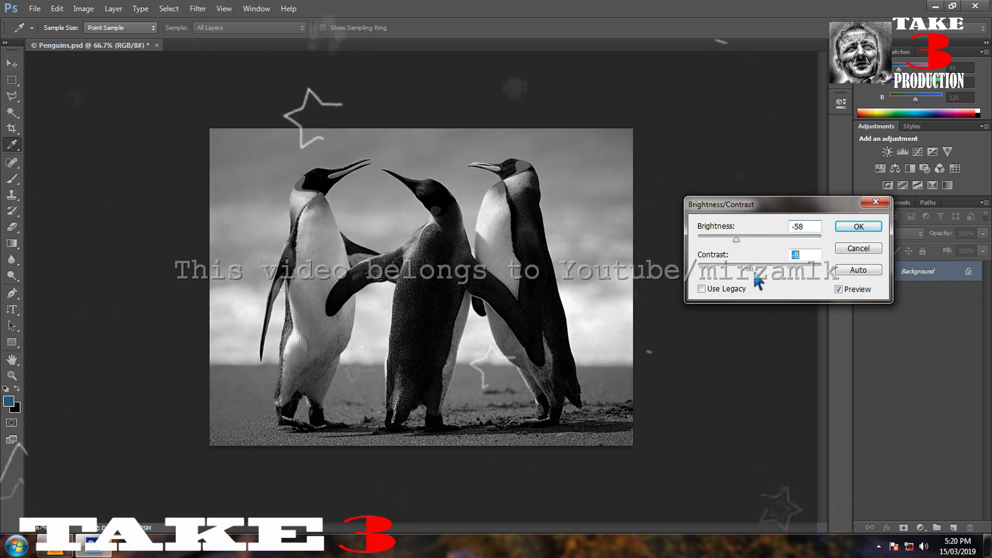
left_click(856, 226)
left_click(83, 8)
Step: Apply a Warming Filter (85) Photo Filter at 100% density for a warm sepia tone
mouse_move(118, 40)
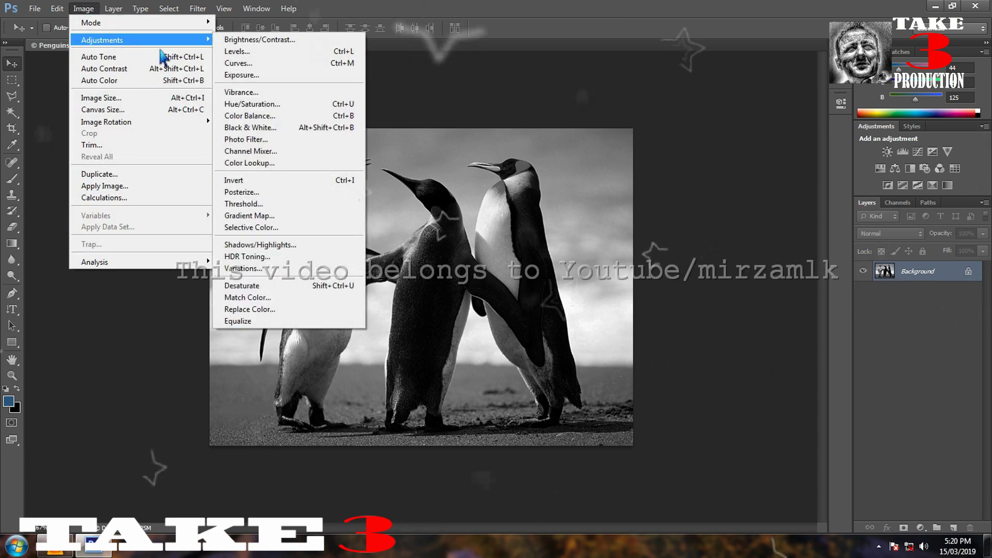
left_click(269, 139)
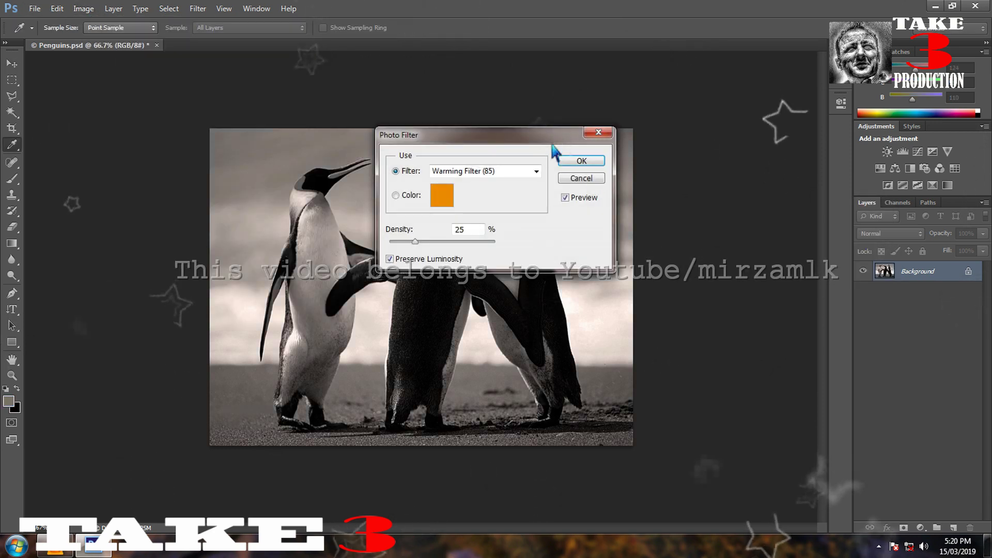
left_click_drag(565, 135, 843, 141)
left_click_drag(703, 252, 780, 250)
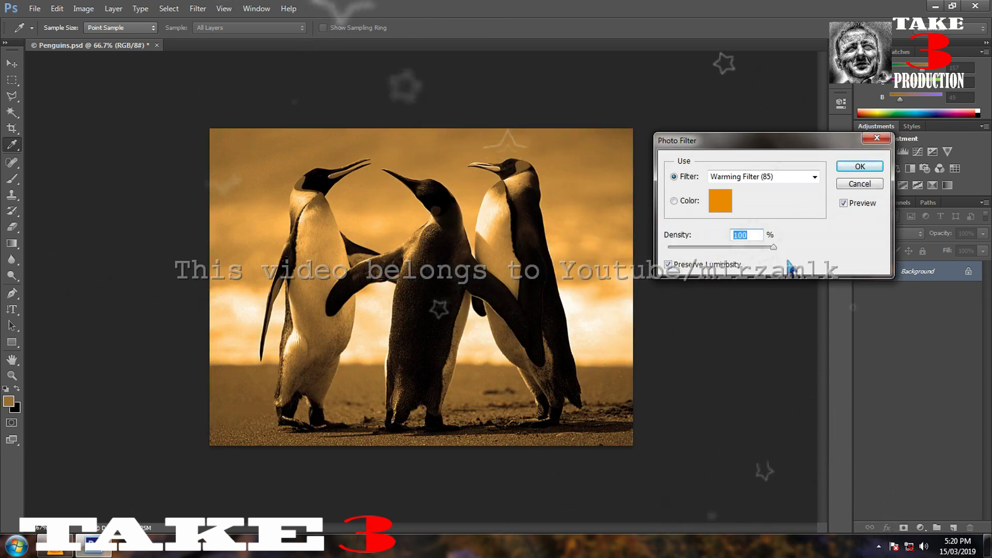
left_click(870, 169)
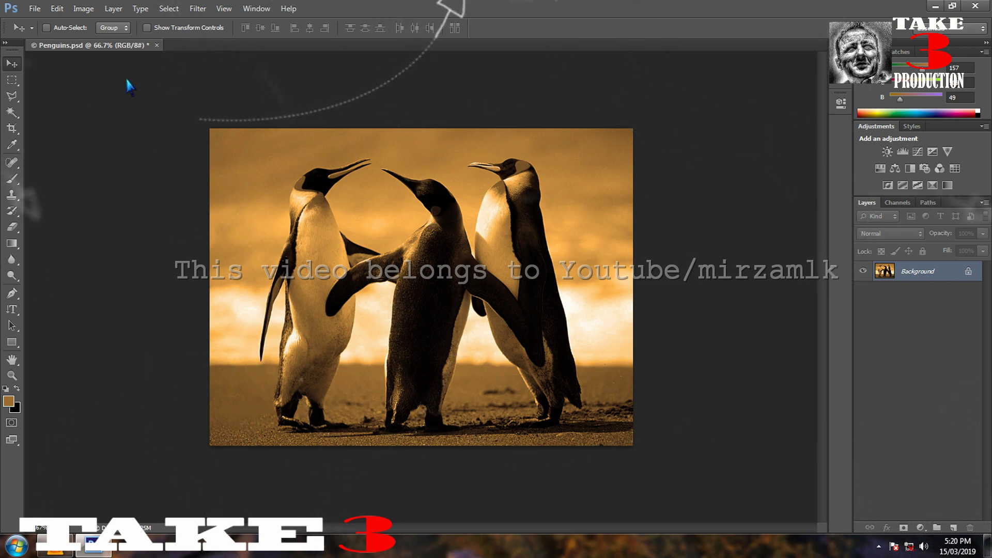
Step: Start Save As for Penguins.jpg in Sample Pictures with the format set to JPEG
left_click(35, 9)
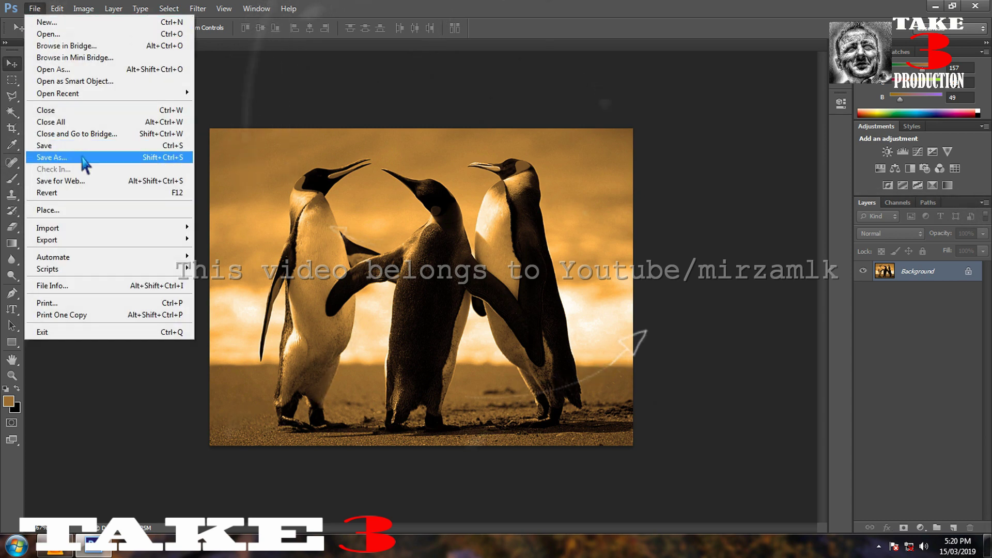
left_click(84, 158)
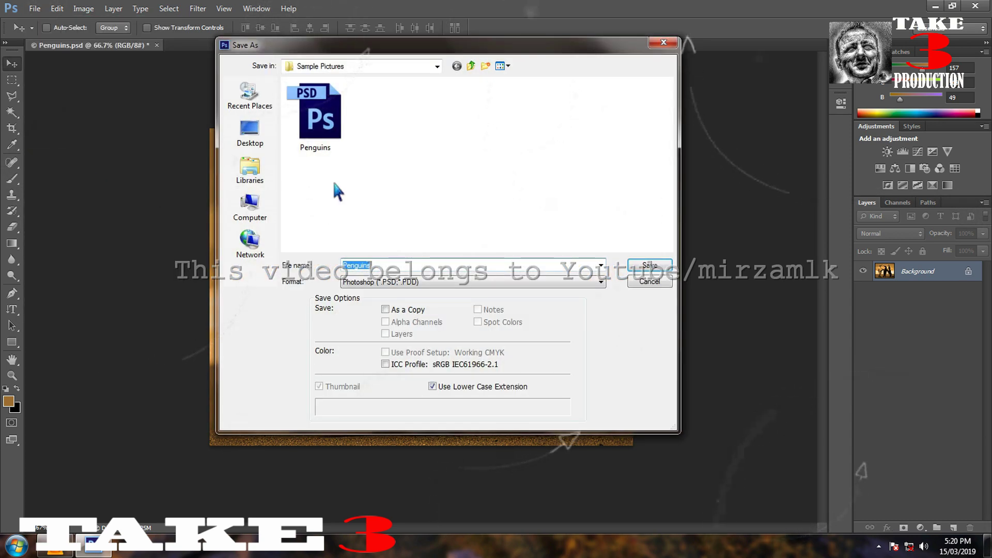
left_click(396, 286)
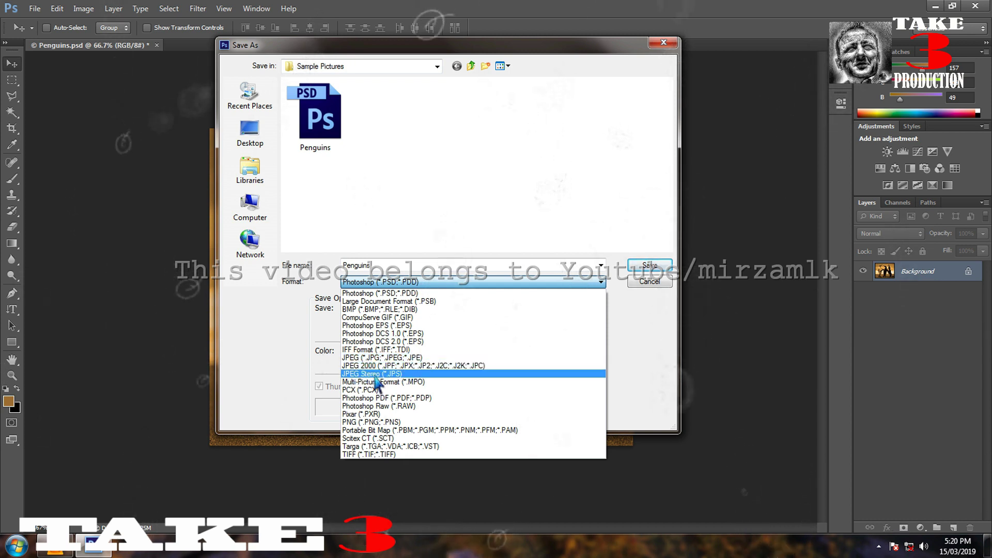
left_click(370, 357)
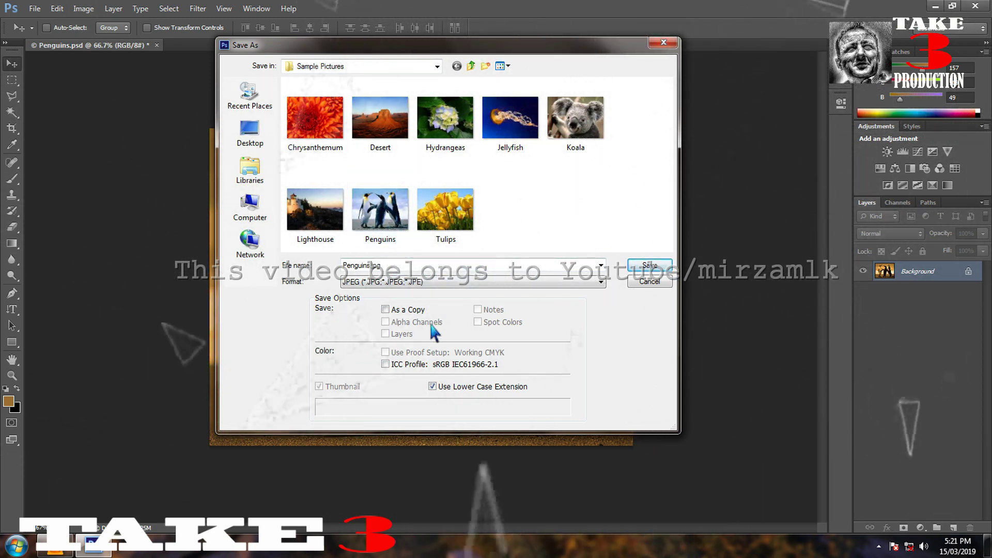
Step: Decline overwriting Penguins.jpg and save instead as Penguins-2.jpg at JPEG quality 12
left_click(648, 266)
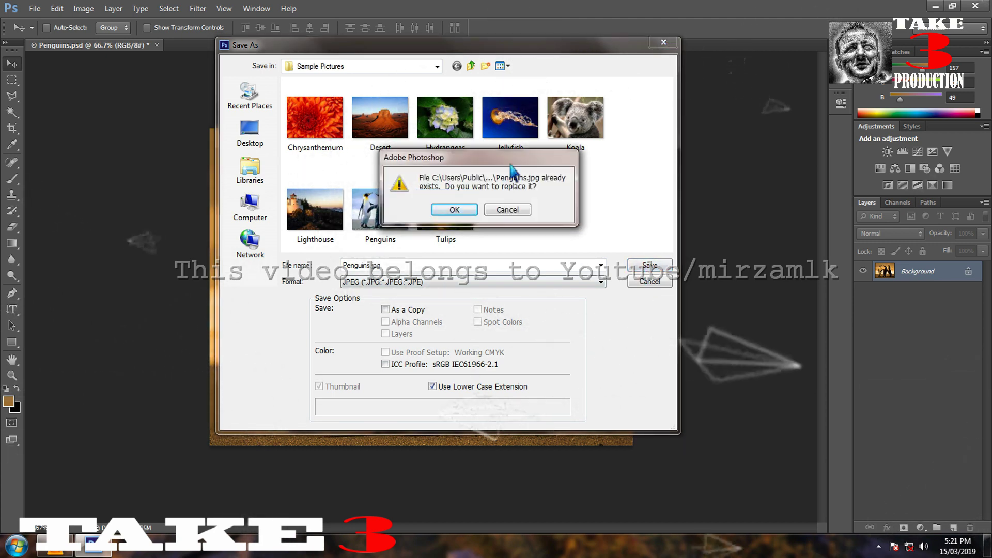
left_click_drag(510, 162, 658, 161)
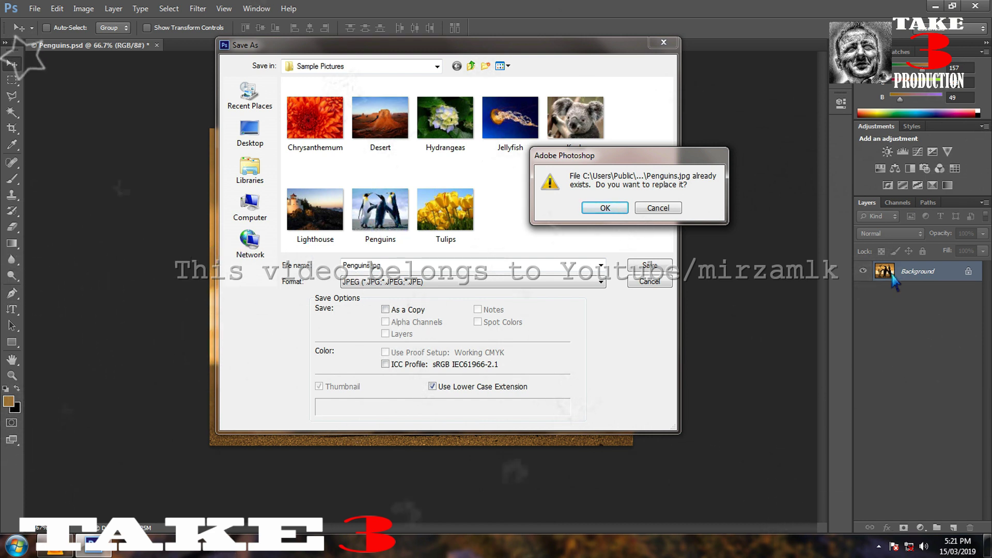
left_click(671, 208)
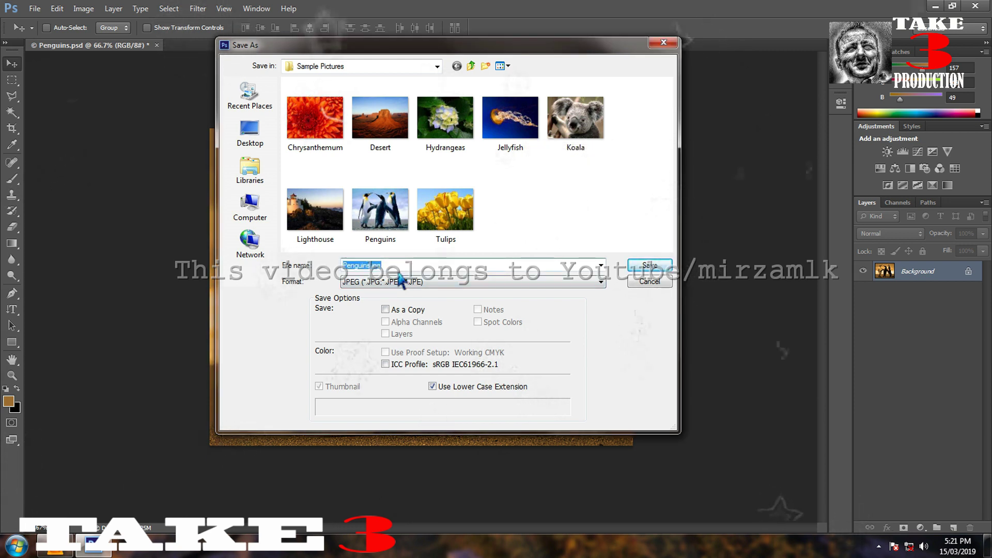
key("BackSpace")
key("BackSpace")
key("BackSpace")
key("BackSpace")
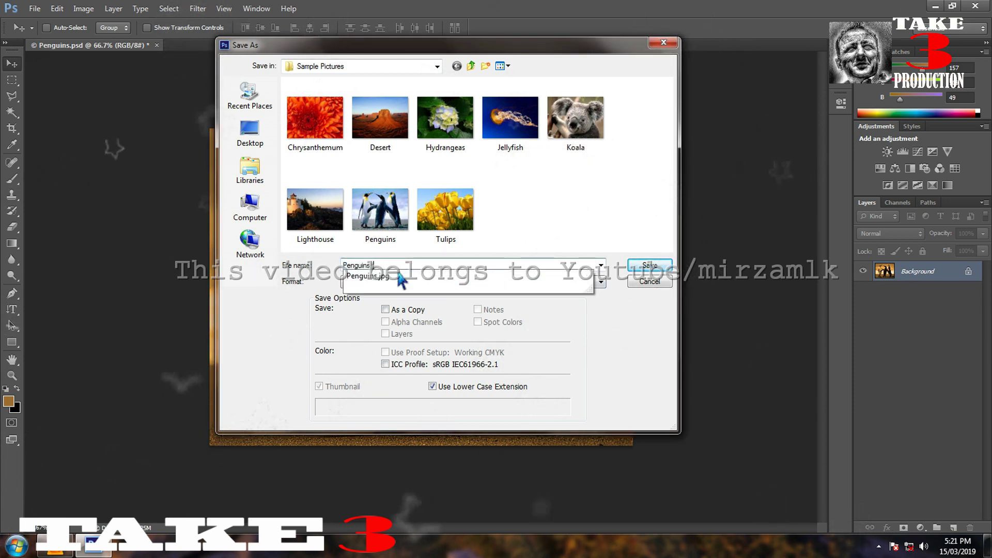
key("Escape")
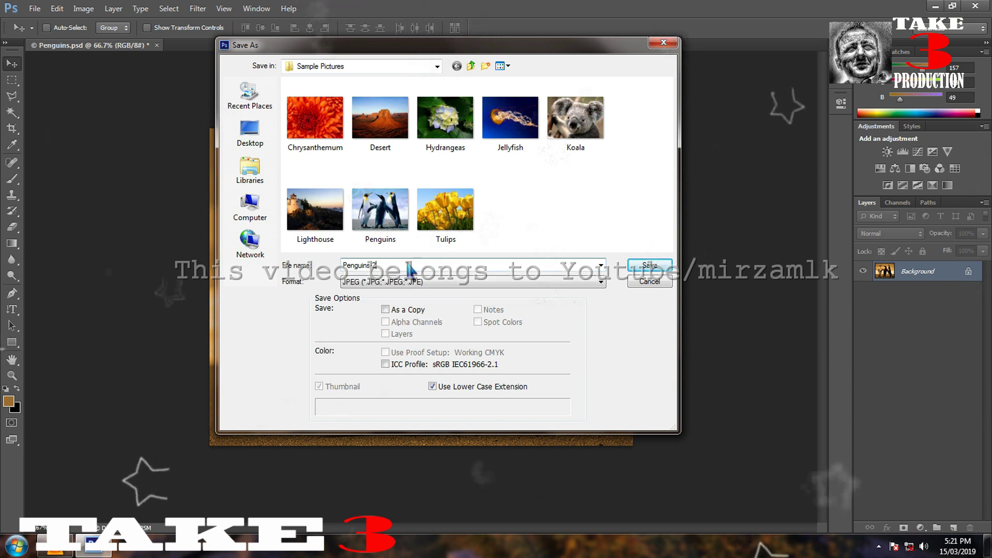
type("2")
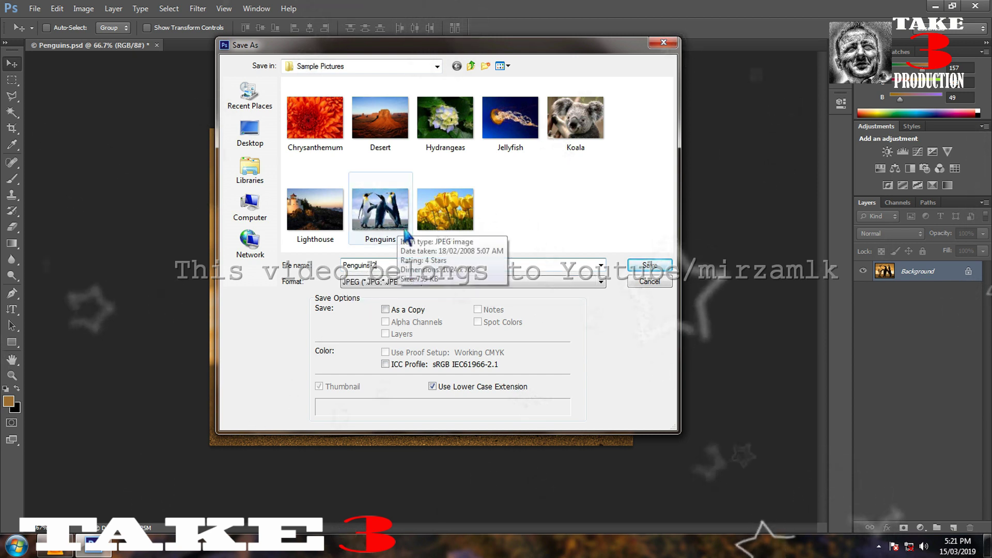
left_click(662, 267)
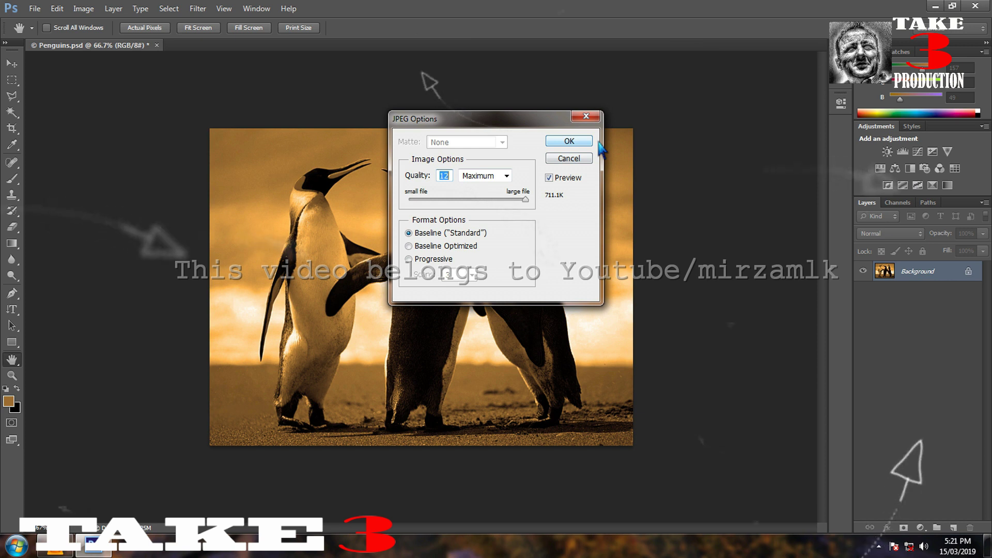
left_click(583, 144)
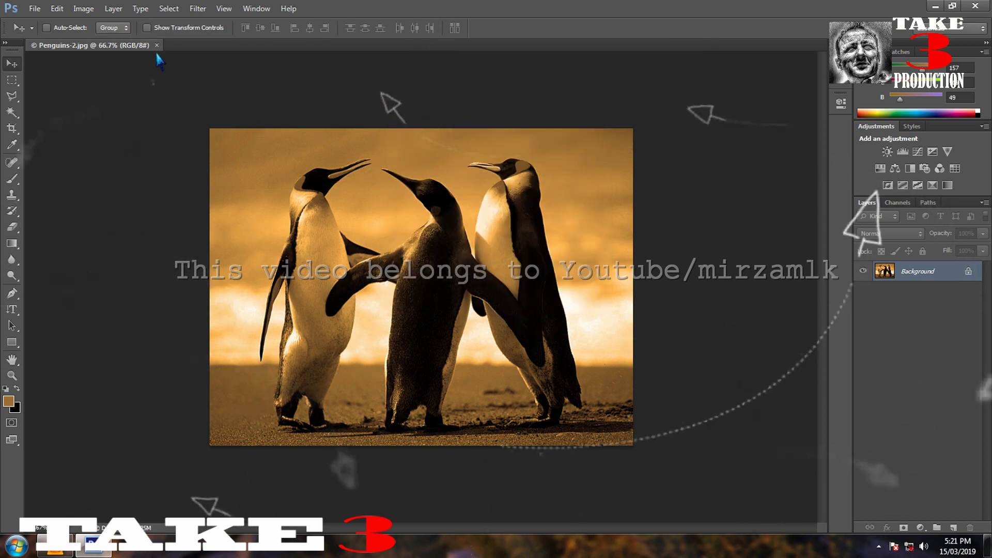
Step: Close the document, open Penguins-2.jpg from Sample Pictures to check it, then close it
key("ctrl+w")
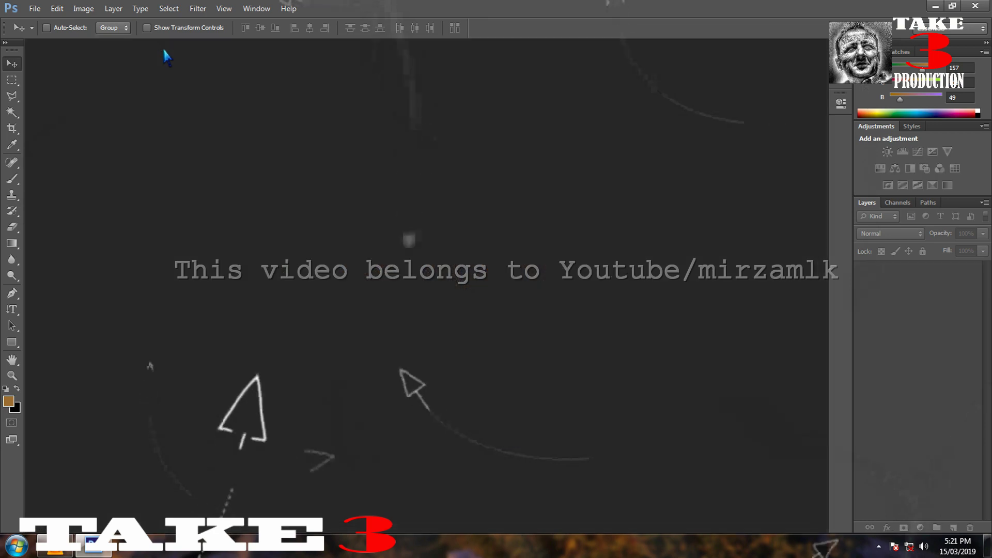
left_click(35, 9)
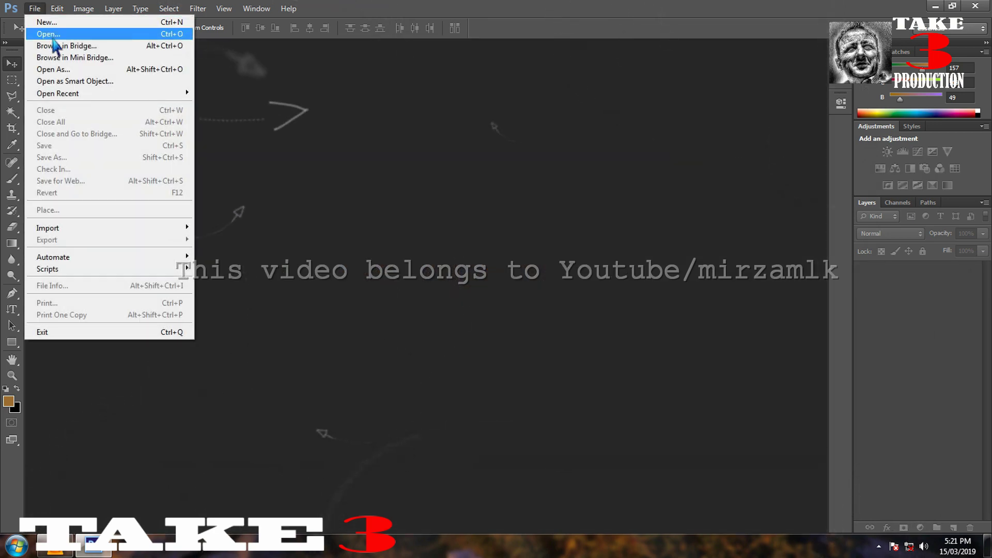
left_click(51, 35)
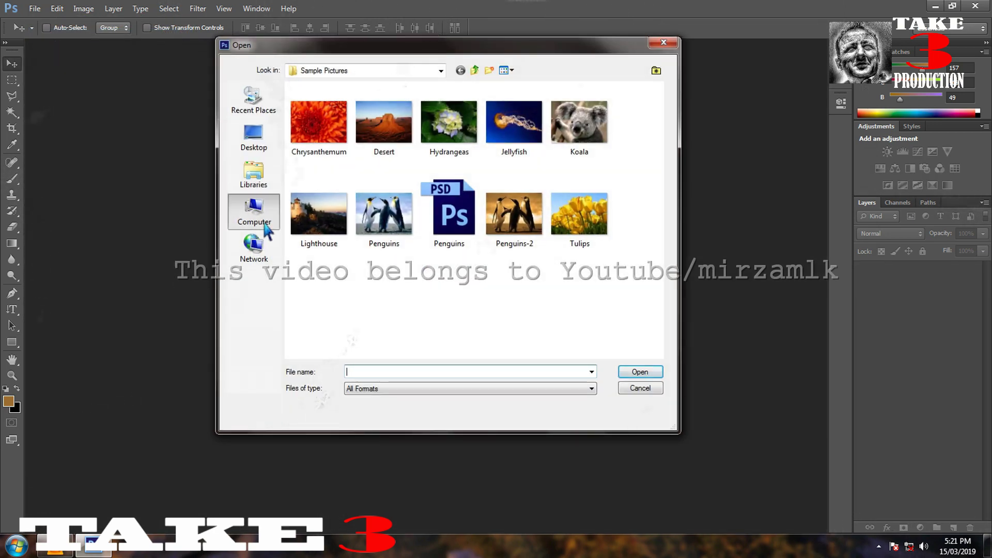
left_click(264, 224)
left_click(263, 180)
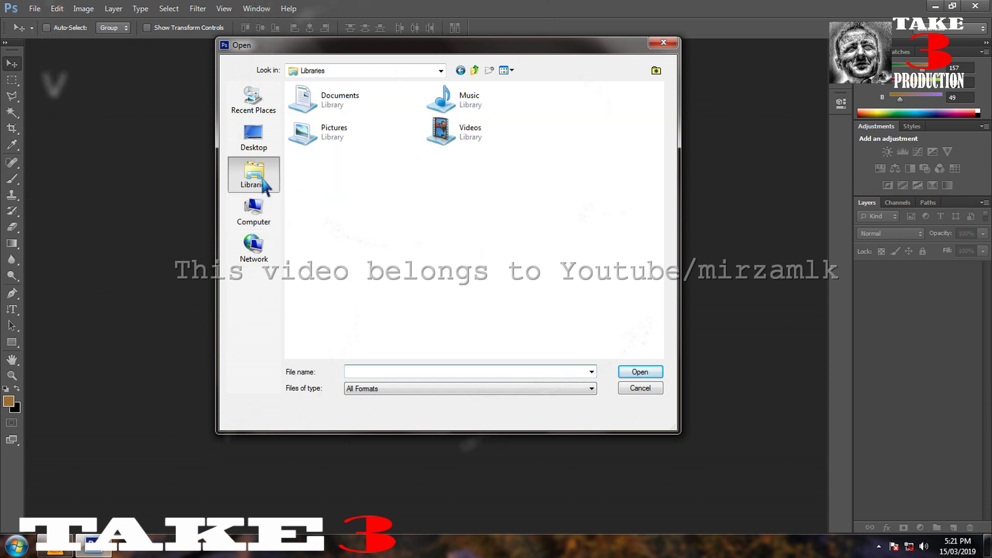
double_click(334, 141)
double_click(409, 136)
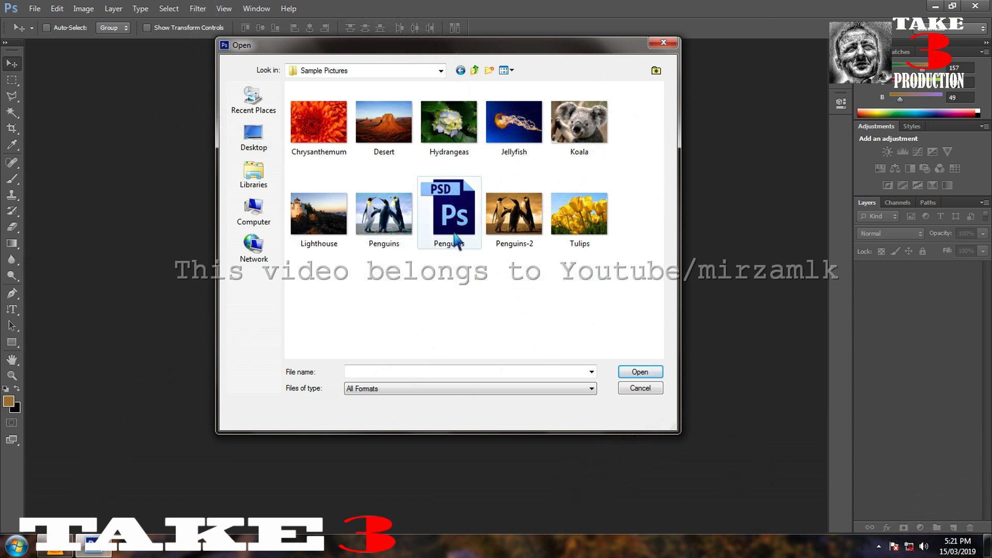
double_click(526, 238)
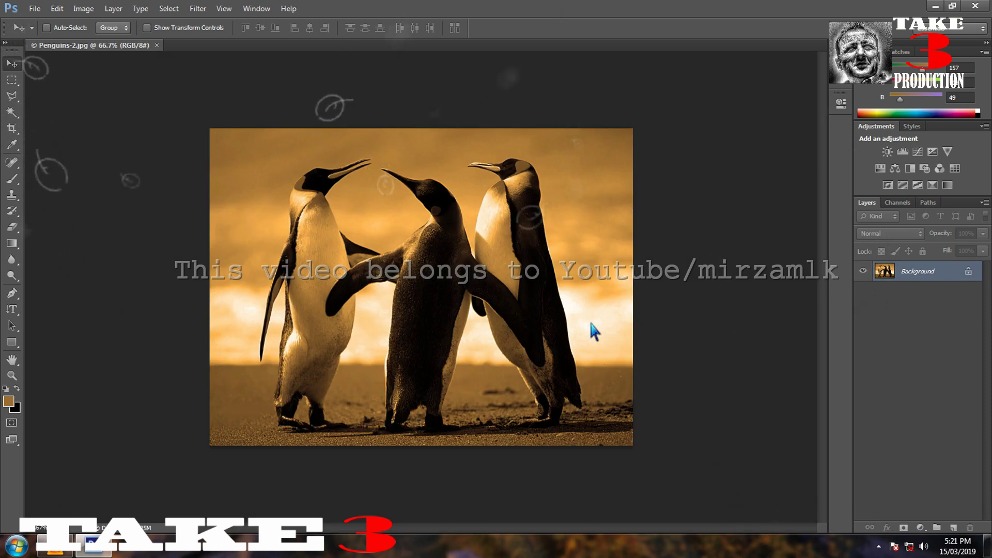
left_click(157, 45)
Step: Open the original Penguins.jpg for comparison, then close it
left_click(37, 9)
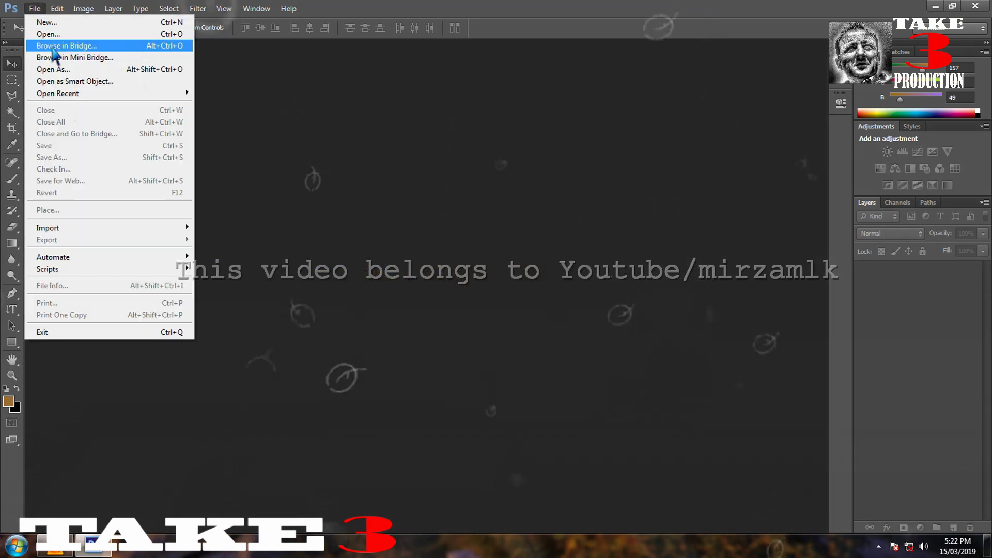
left_click(52, 30)
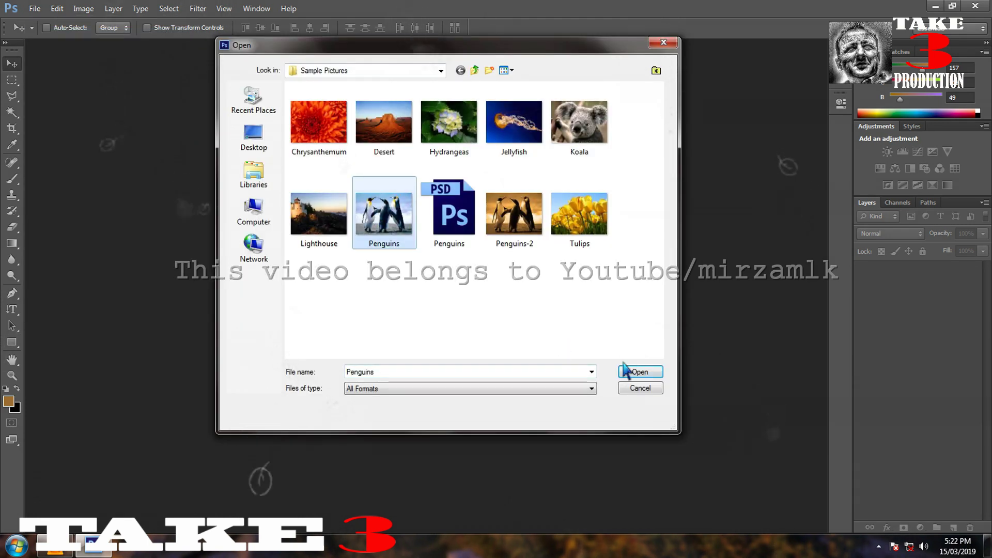
left_click(636, 375)
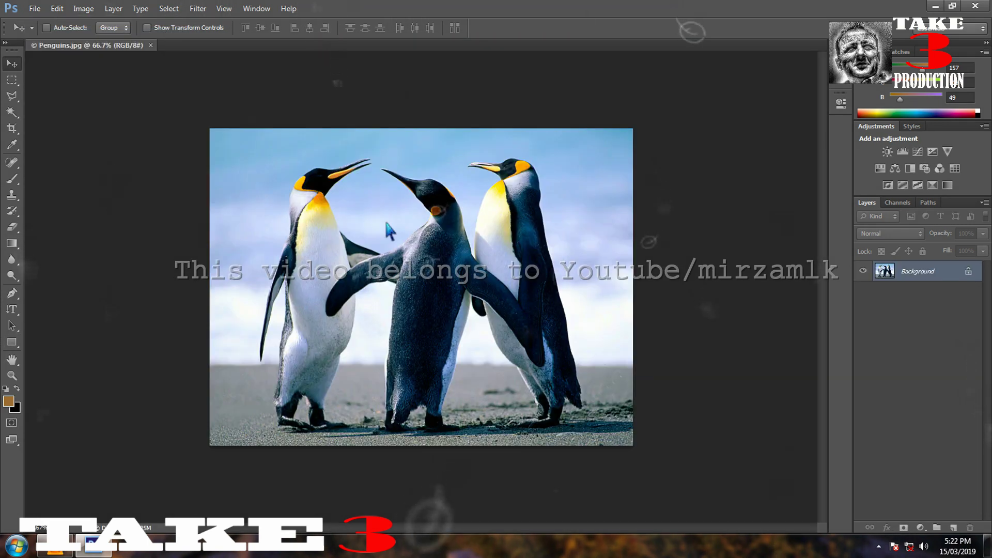
left_click(150, 45)
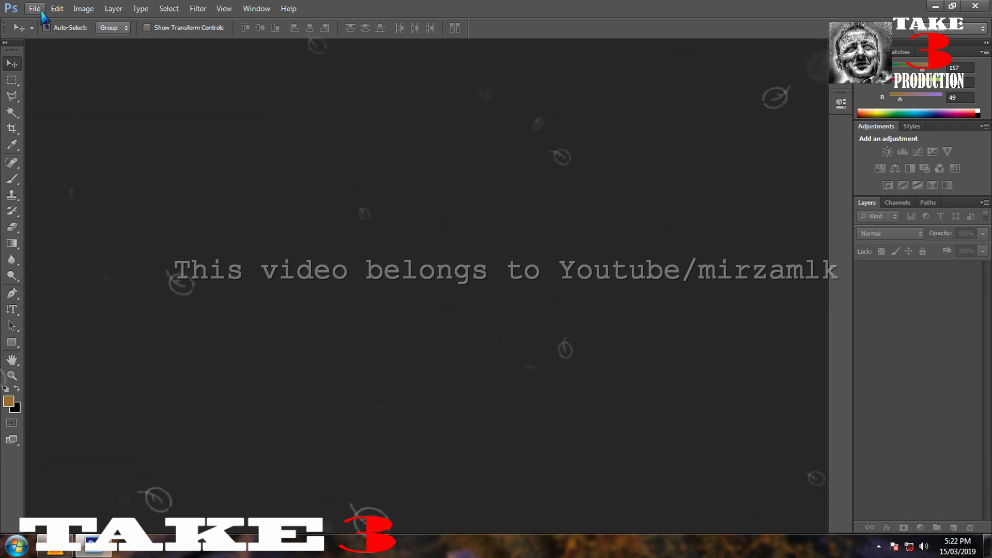
Step: Reopen the layered Penguins.psd file
left_click(35, 9)
left_click(49, 30)
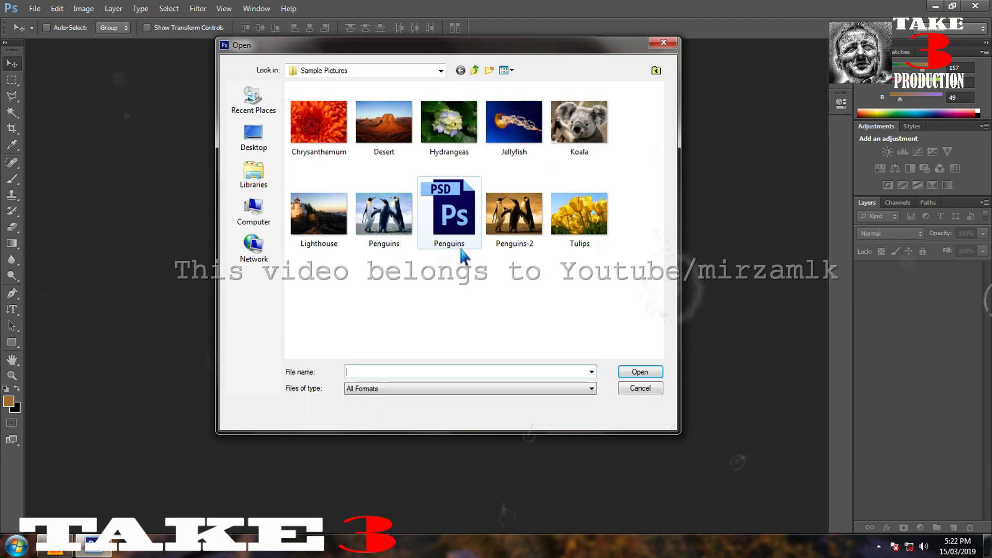
double_click(450, 221)
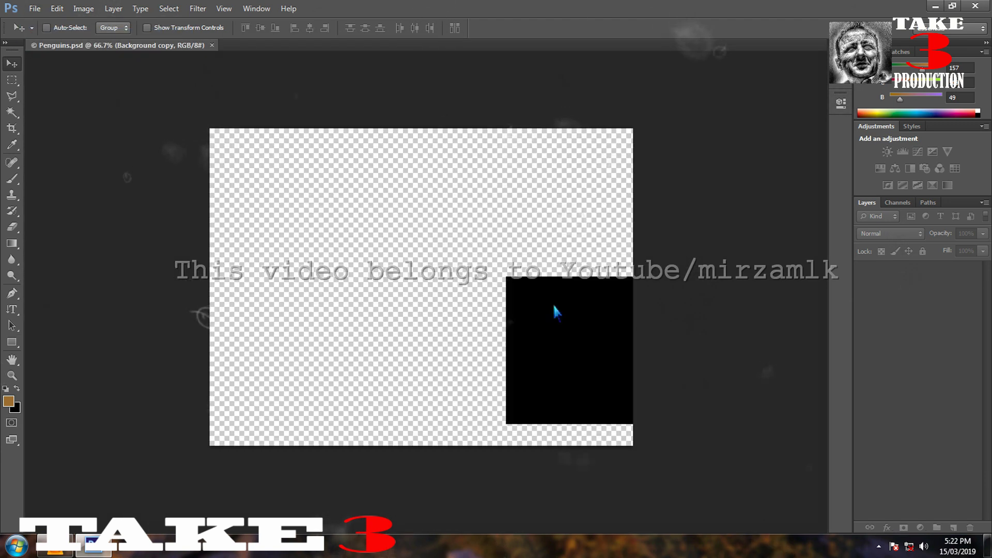